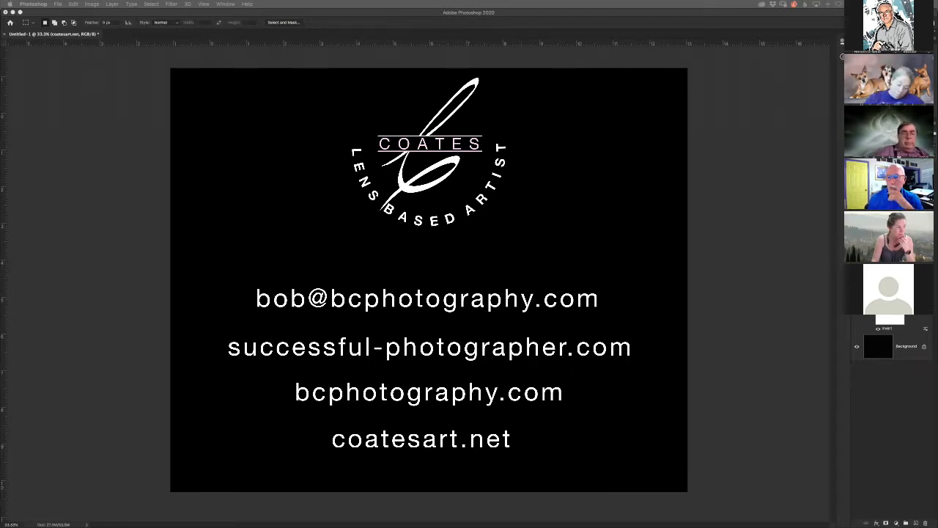
# - Switch to blended_leaf_focus_stack_14_frames.psd, hide the masked cutout layer and show the original leaf photo on its grey background
pyautogui.click(701, 179)
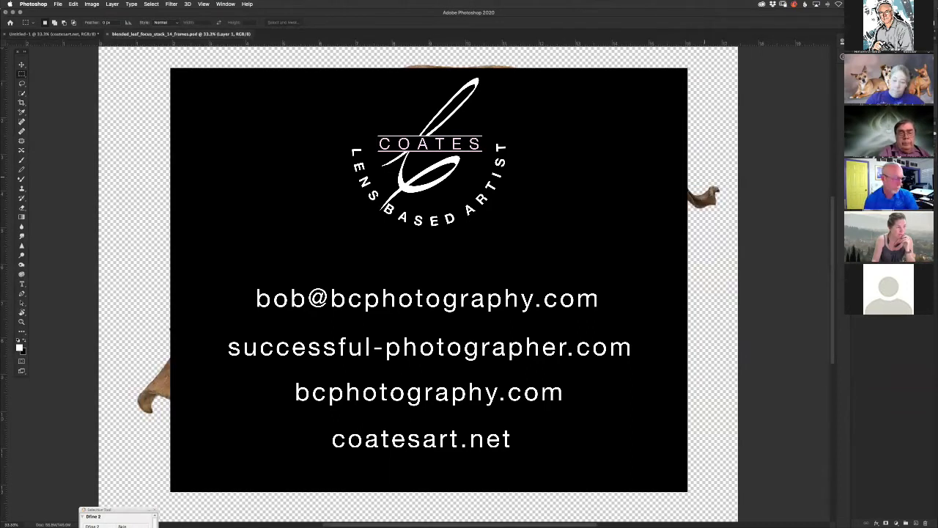
pyautogui.click(66, 34)
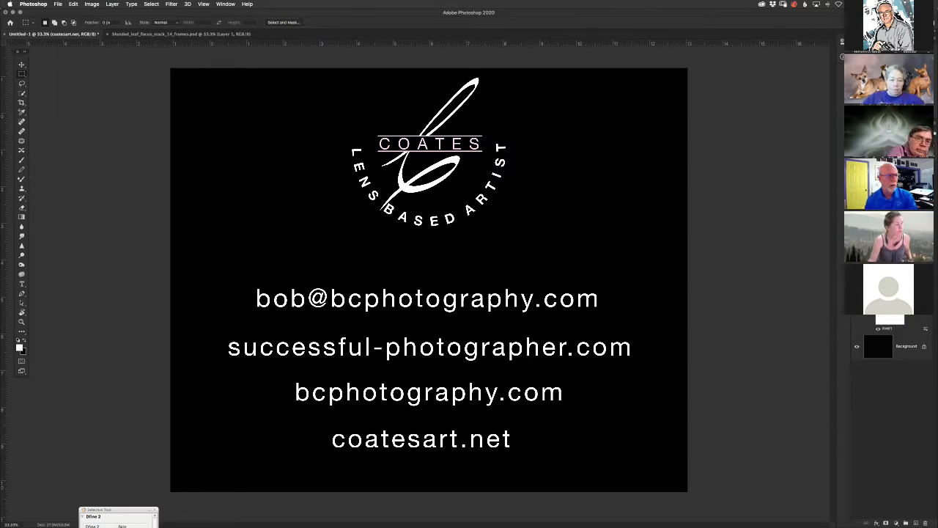
pyautogui.click(173, 34)
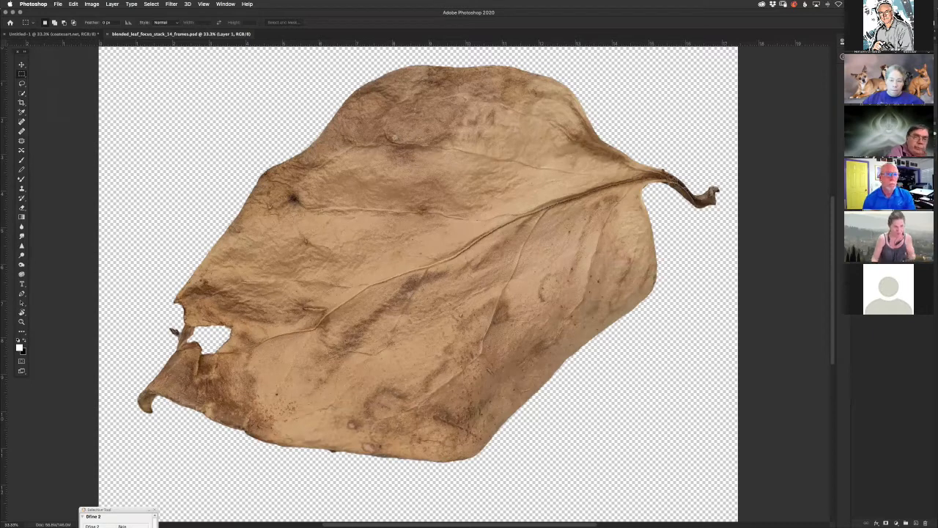
pyautogui.click(855, 289)
pyautogui.click(855, 303)
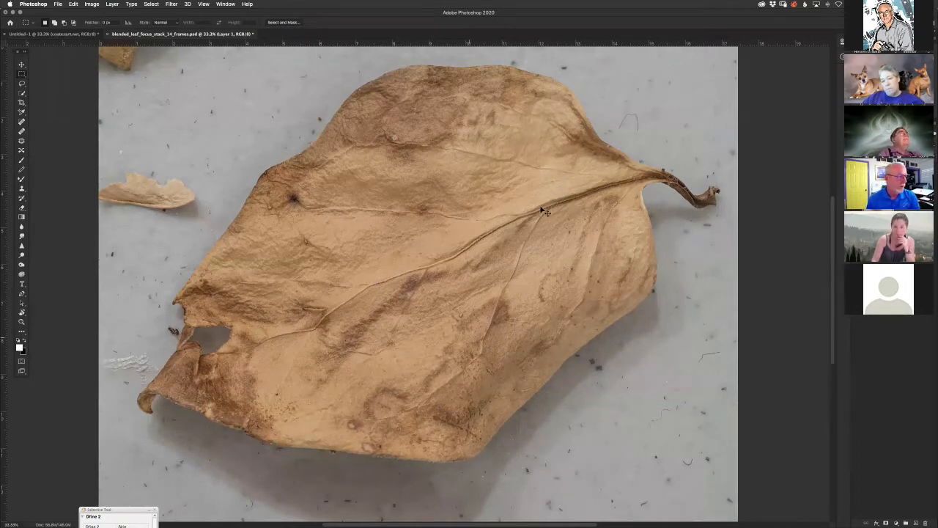
# - Select the body of the large leaf with the Quick Selection tool, covering its upper, middle and lower areas
pyautogui.press('v')
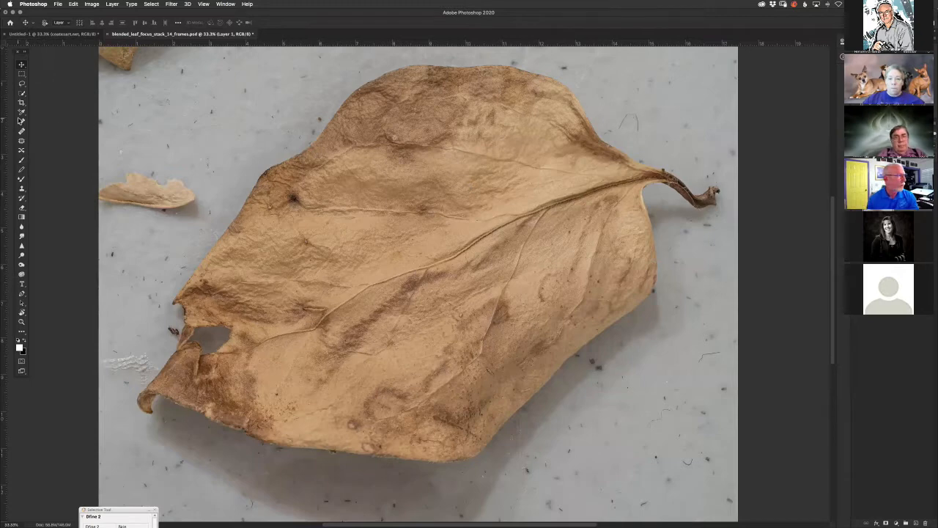
pyautogui.click(21, 93)
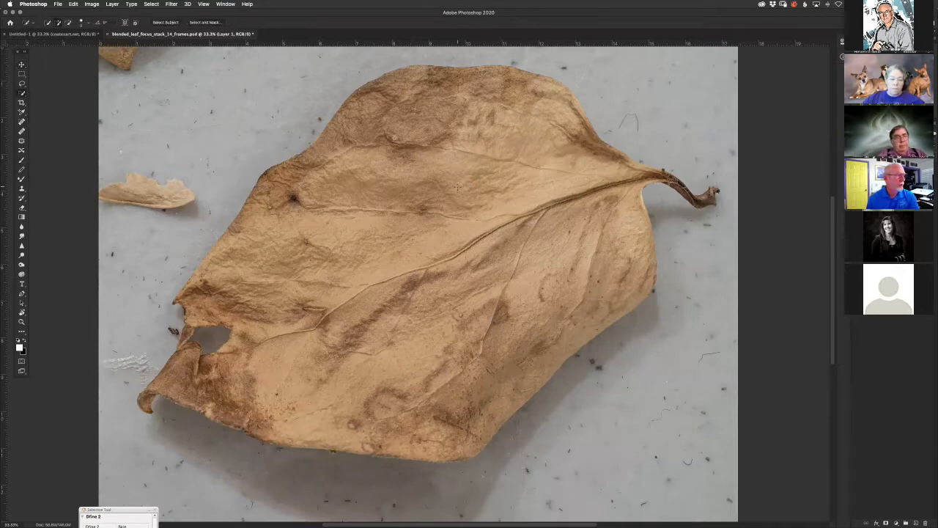
pyautogui.moveTo(474, 152)
pyautogui.mouseDown()
pyautogui.moveTo(427, 167)
pyautogui.moveTo(448, 239)
pyautogui.moveTo(370, 337)
pyautogui.mouseUp()
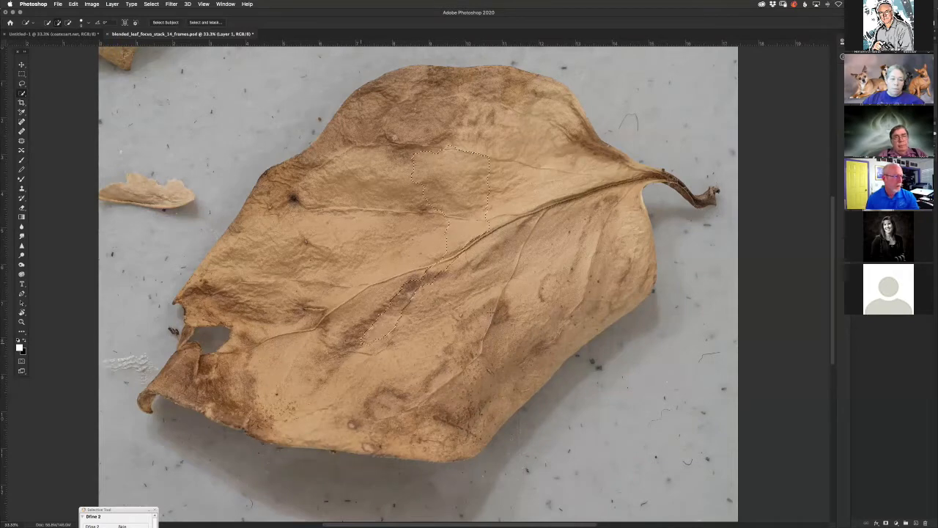
pyautogui.moveTo(632, 263)
pyautogui.mouseDown()
pyautogui.moveTo(524, 359)
pyautogui.moveTo(389, 366)
pyautogui.moveTo(305, 300)
pyautogui.mouseUp()
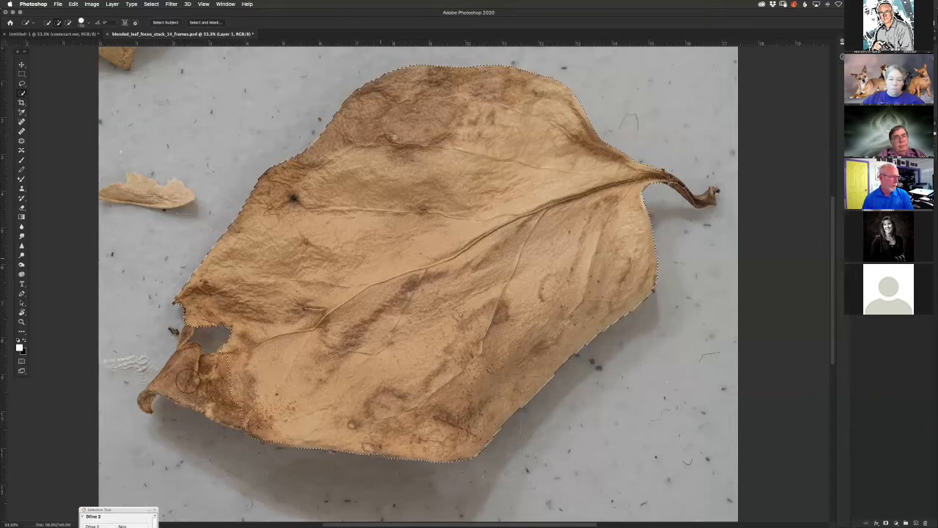
pyautogui.moveTo(187, 381); pyautogui.dragTo(213, 371)
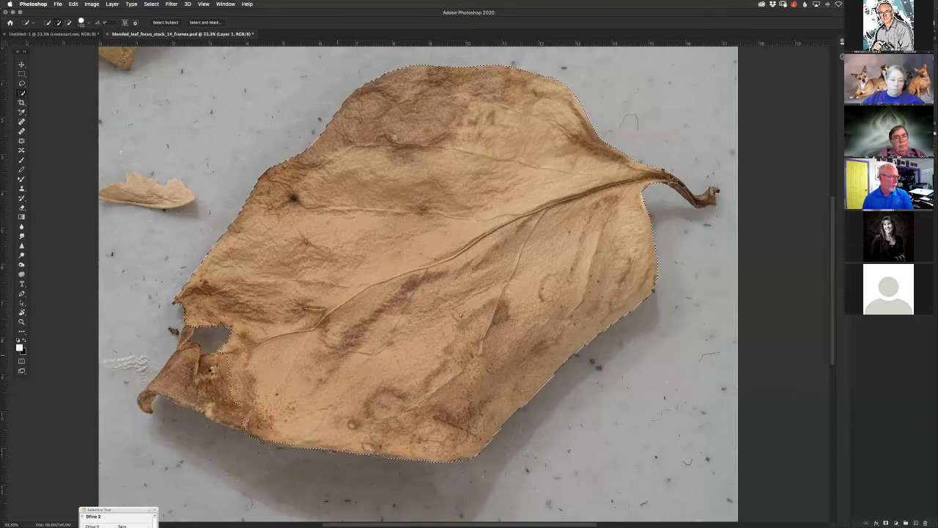
# - Add the leaf's curled tip and stem to the selection with a smaller brush, and subtract the background beneath the stem
pyautogui.press('[')
pyautogui.press('[')
pyautogui.press('[')
pyautogui.press('[')
pyautogui.click(144, 401)
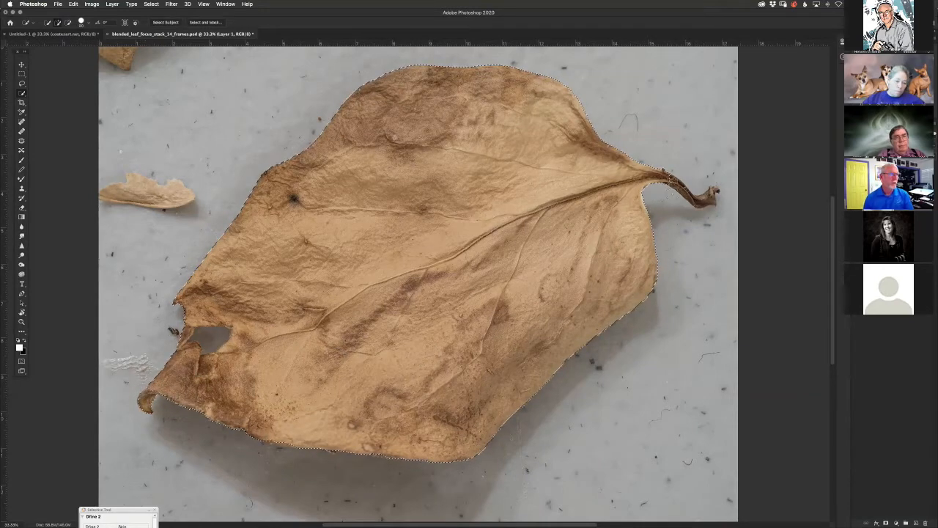
pyautogui.moveTo(669, 176)
pyautogui.mouseDown()
pyautogui.moveTo(699, 200)
pyautogui.moveTo(711, 195)
pyautogui.mouseUp()
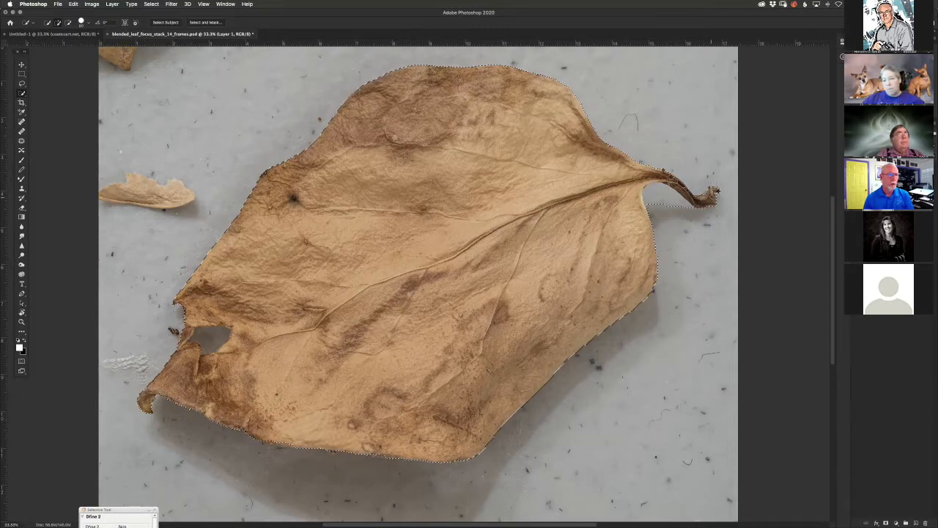
pyautogui.keyDown('alt'); pyautogui.click(669, 197); pyautogui.keyUp('alt')
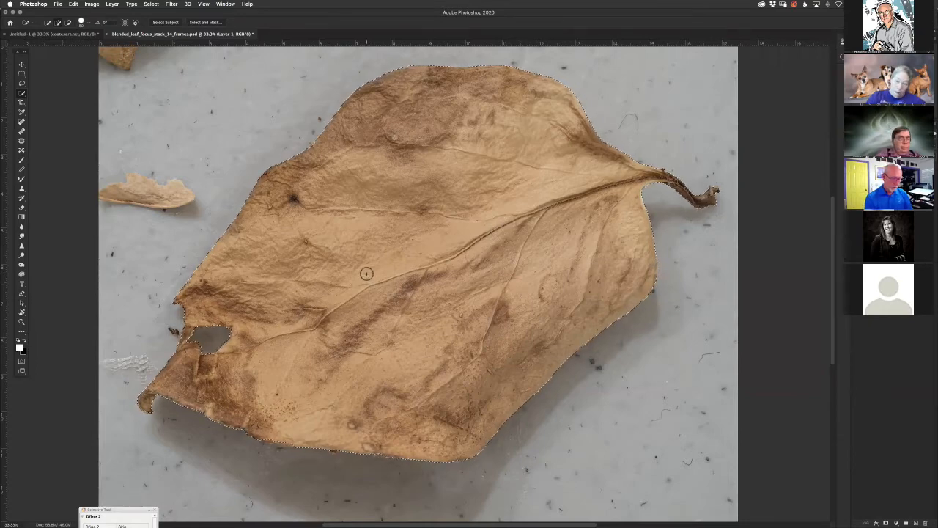
# - Copy the selected leaf to a new layer and hide the original photo layer beneath it
pyautogui.press('super+j')
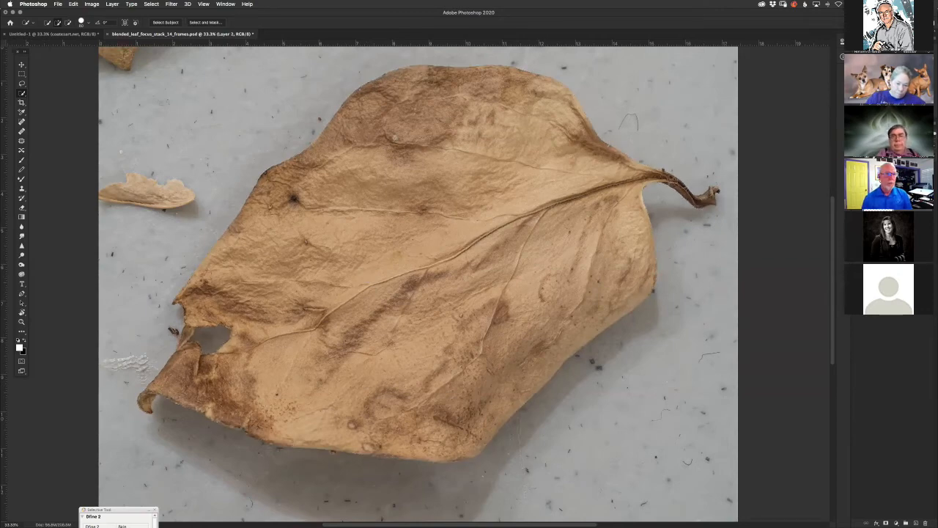
pyautogui.click(854, 329)
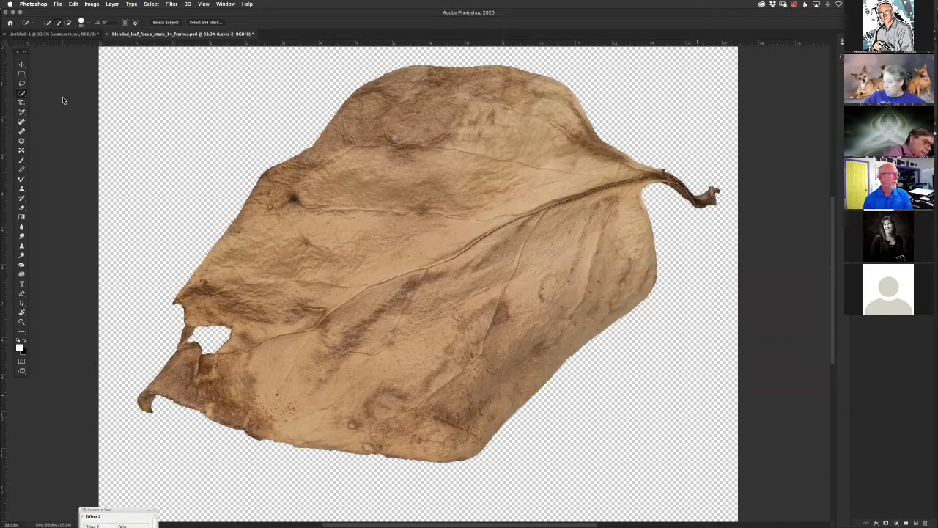
# - Show Layer 1 in place of the cutout and select the leaf on it, leaving out the hole near the tip
pyautogui.rightClick(22, 93)
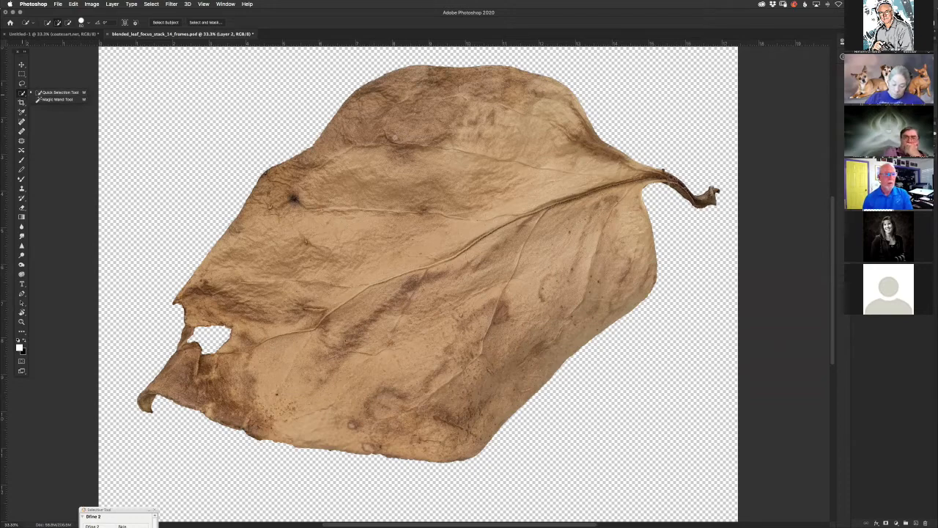
pyautogui.click(856, 381)
pyautogui.click(856, 381)
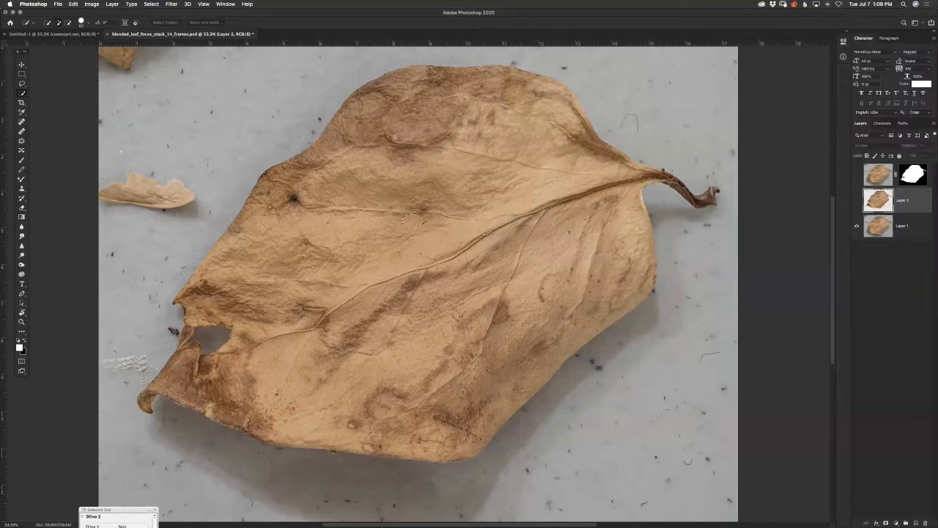
pyautogui.hotkey('alt', '[')
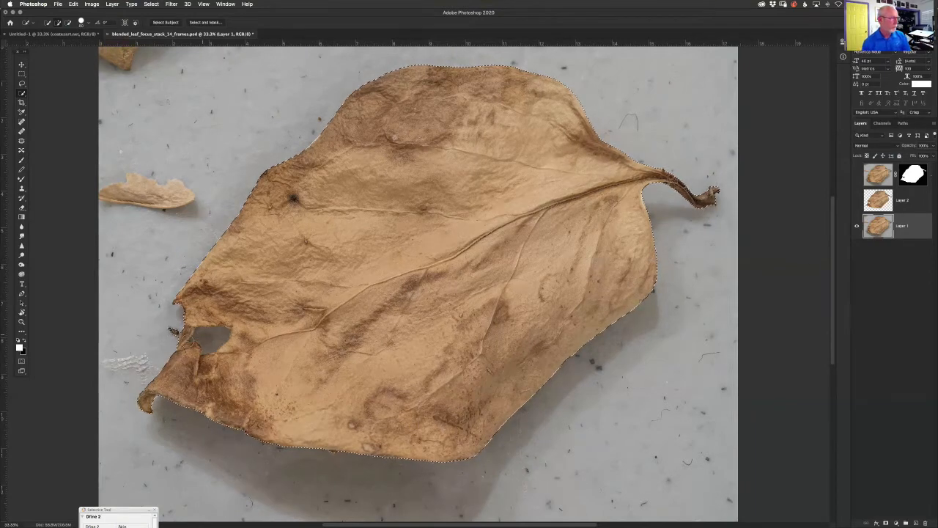
pyautogui.click(210, 336)
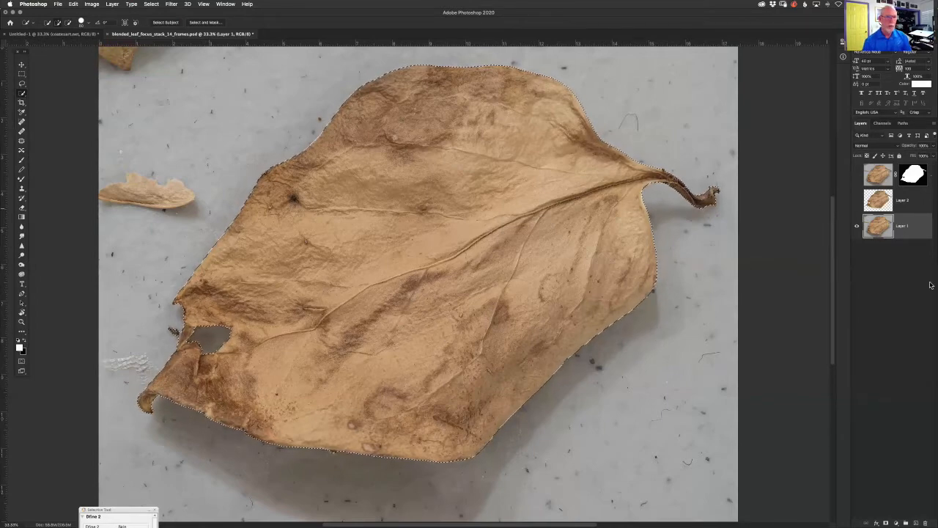
# - Duplicate the leaf selection from Layer 1 onto its own layer and hide Layer 1
pyautogui.hotkey('ctrl', 'j')
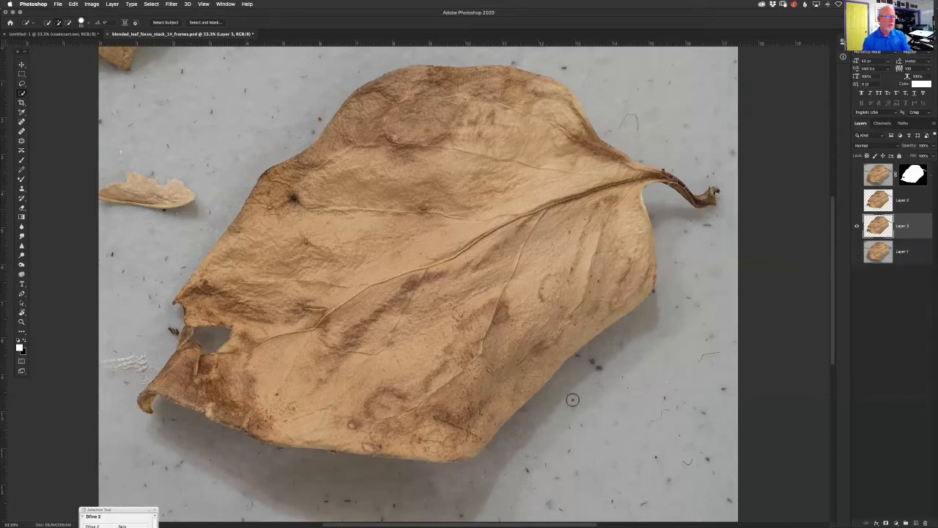
pyautogui.click(857, 252)
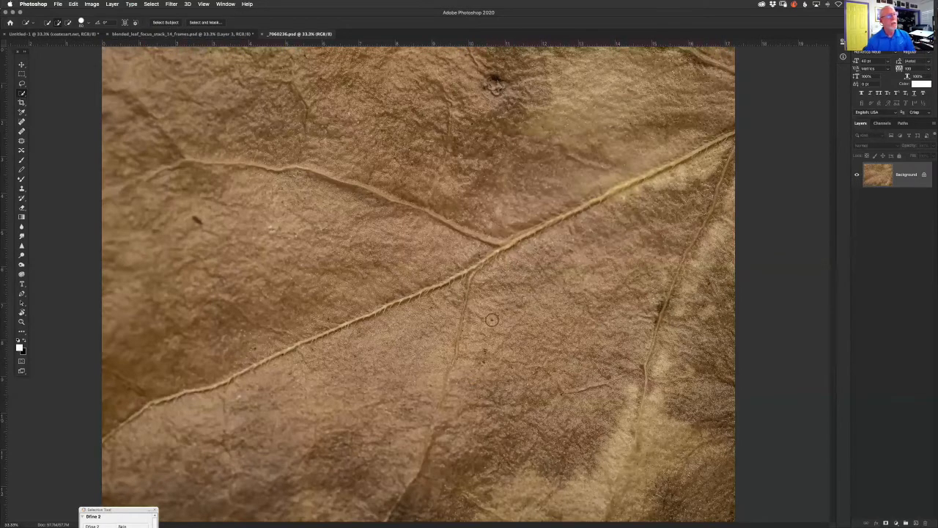
# - Compare the leaf cutout with the close-up leaf photo in _7060236.psd
pyautogui.hotkey('ctrl', 'shift', 'Tab')
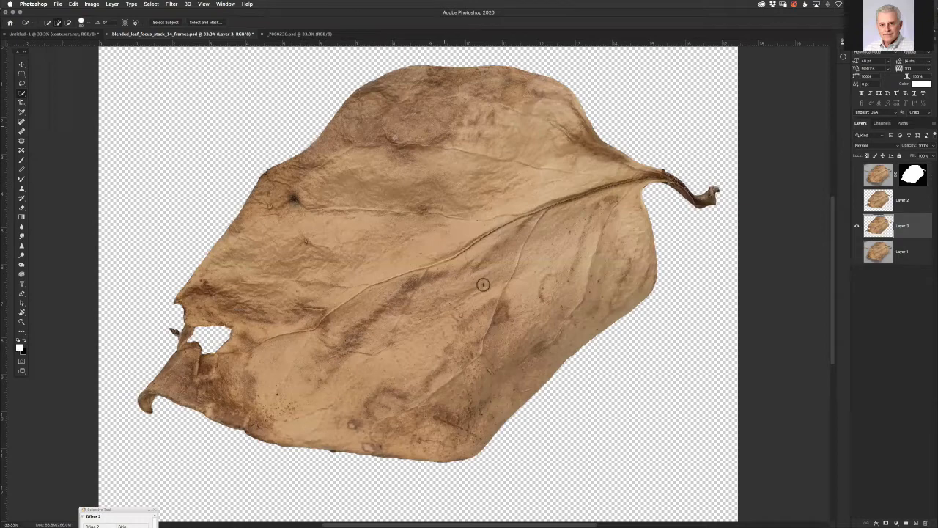
pyautogui.hotkey('ctrl', 'Tab')
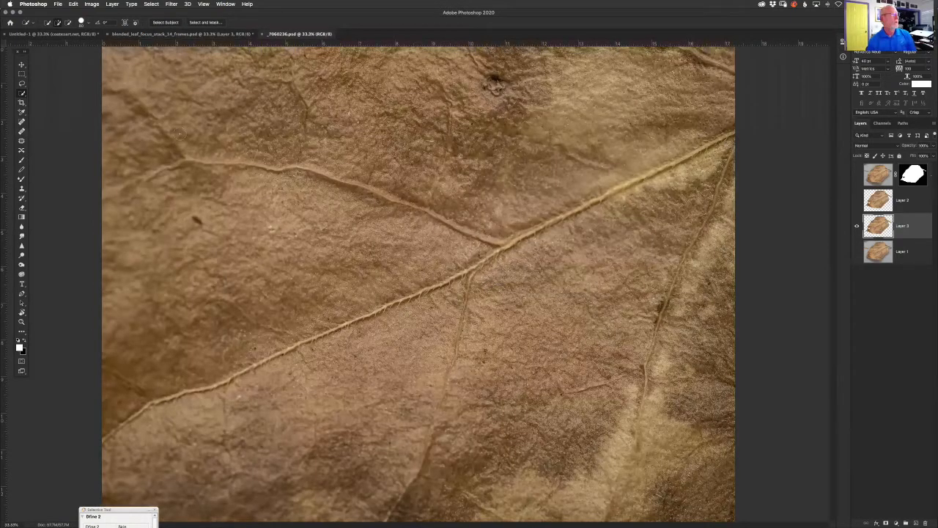
# - Return to the leaf focus-stack document, show only Layer 1 and select its leaf without the hole near the tip
pyautogui.hotkey('ctrl', 'shift', 'Tab')
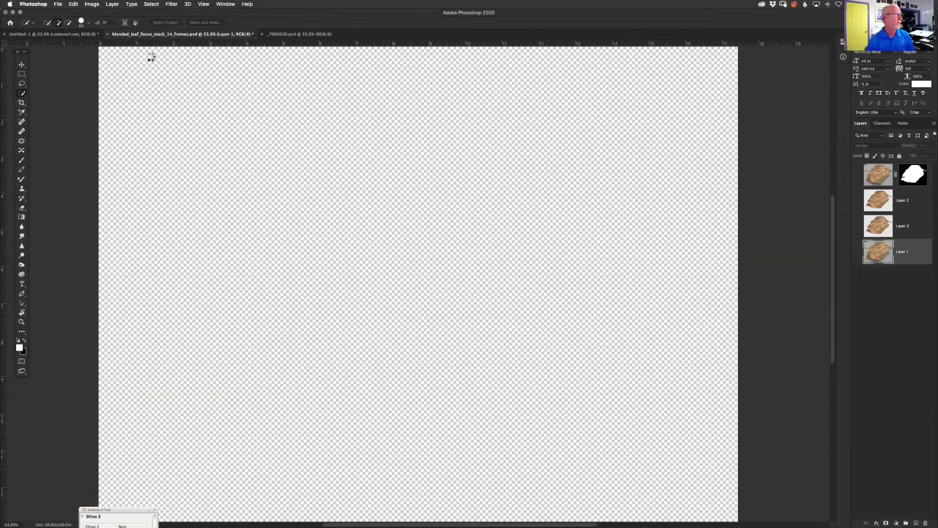
pyautogui.press('super+comma')
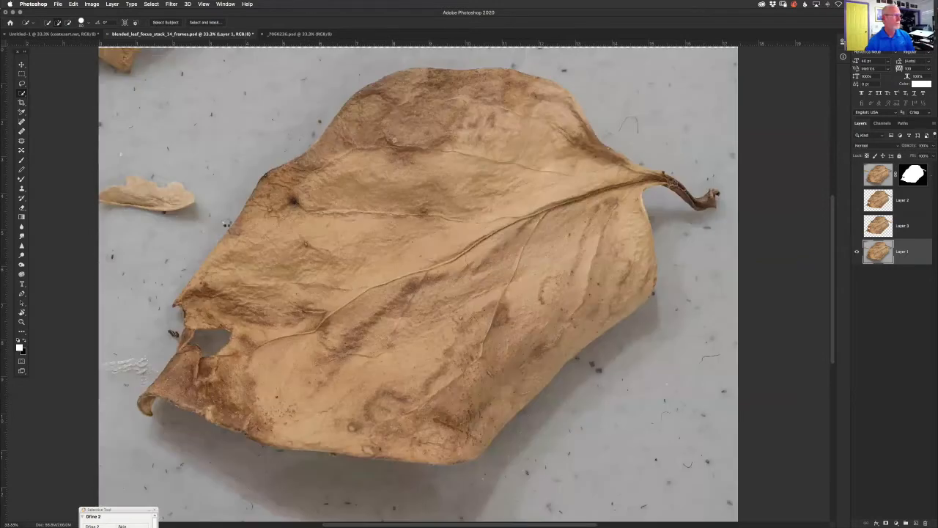
pyautogui.keyDown('alt'); pyautogui.click(210, 343); pyautogui.keyUp('alt')
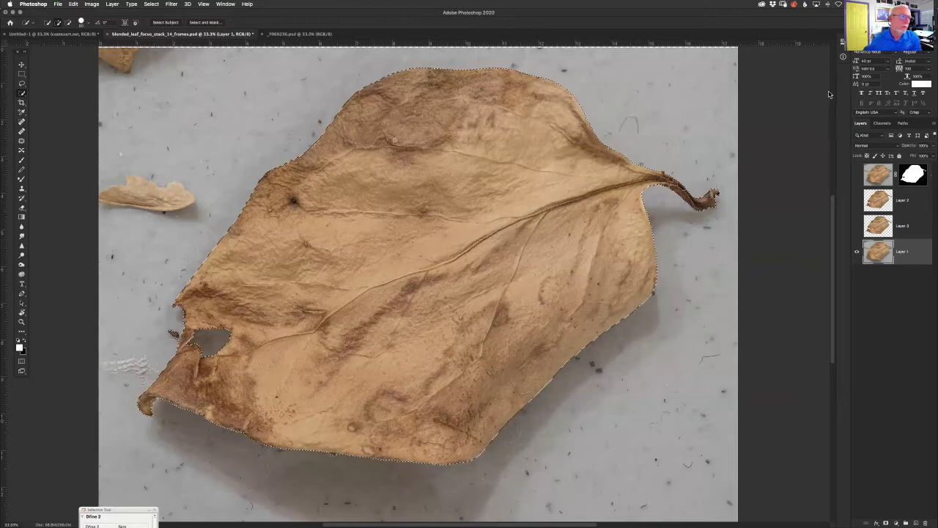
# - Bring the leaf selection into Select and Mask and set the Feather to 2.3 px
pyautogui.hotkey('ctrl', 'd')
pyautogui.hotkey('ctrl', 'alt', 'r')
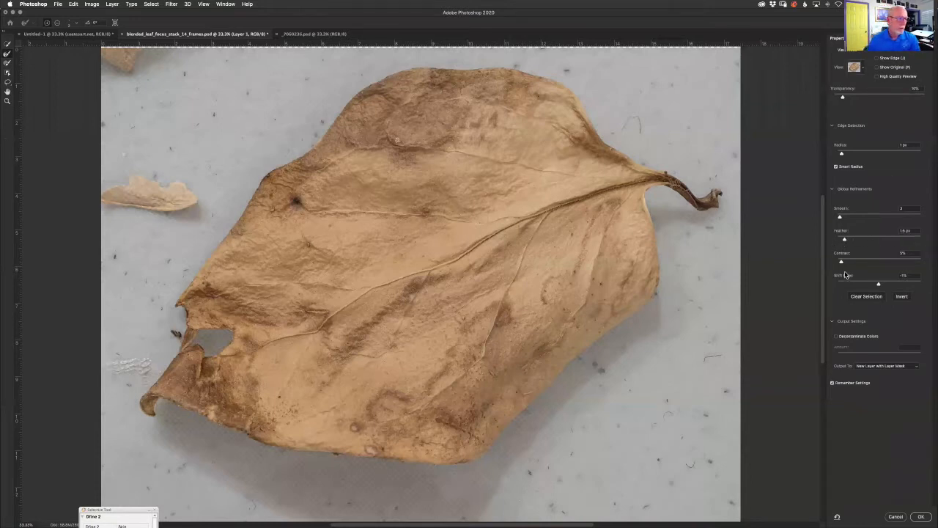
pyautogui.click(919, 240)
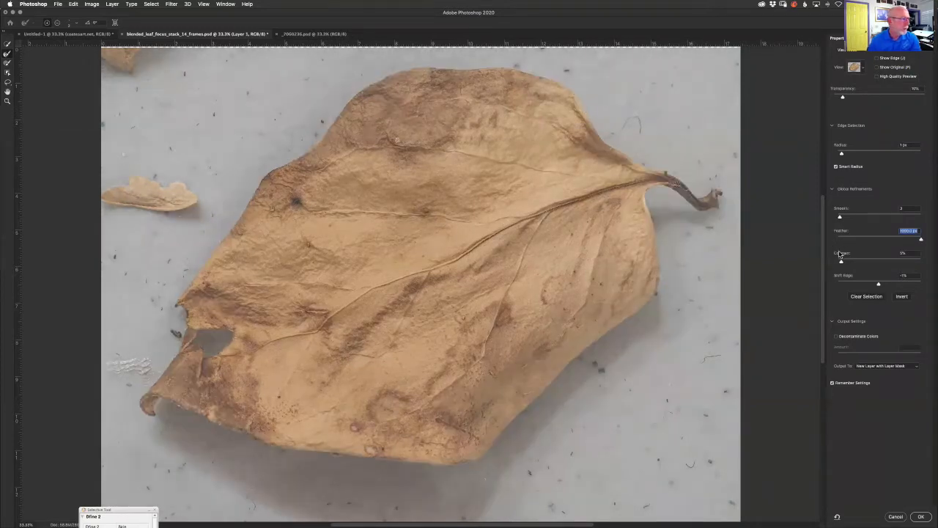
pyautogui.write('2')
pyautogui.press('Return')
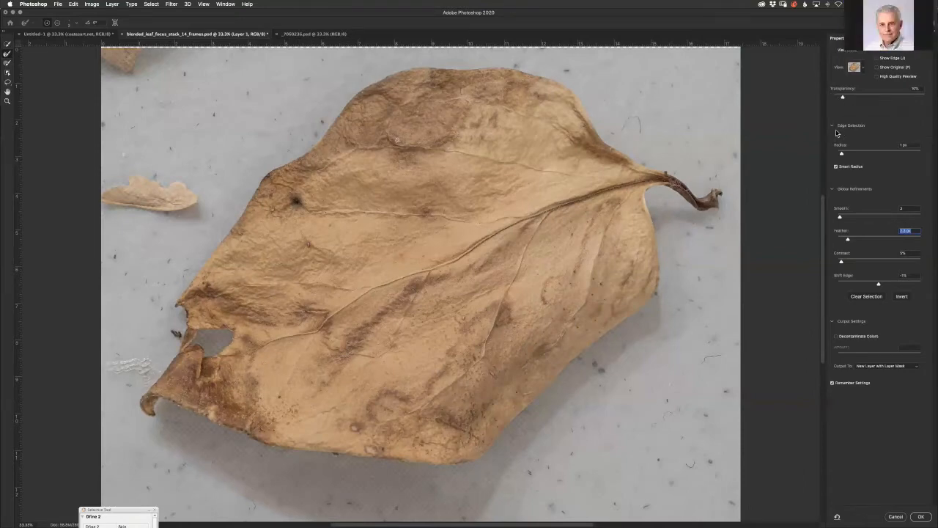
# - Preview the cutout at several transparency levels, from partial to 100%, ending at 27%
pyautogui.click(881, 98)
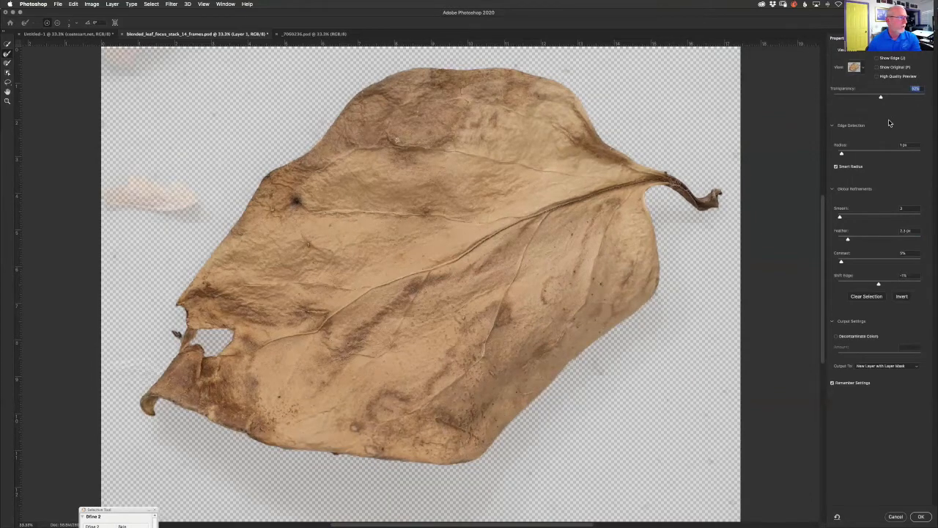
pyautogui.moveTo(923, 98); pyautogui.dragTo(925, 98)
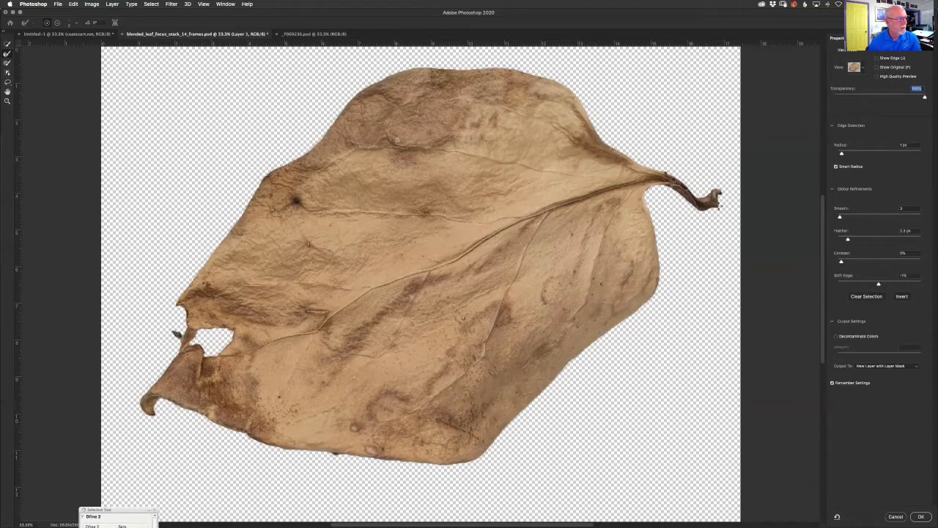
pyautogui.click(878, 99)
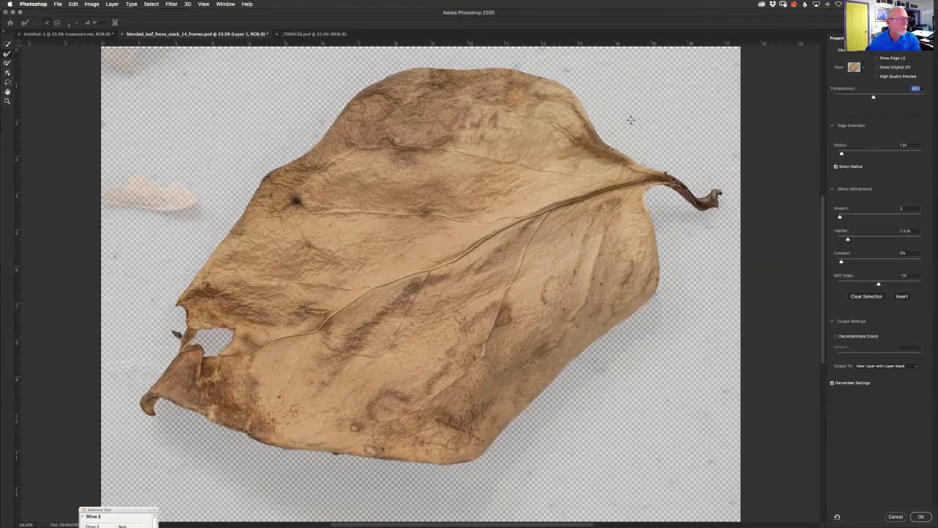
pyautogui.click(858, 98)
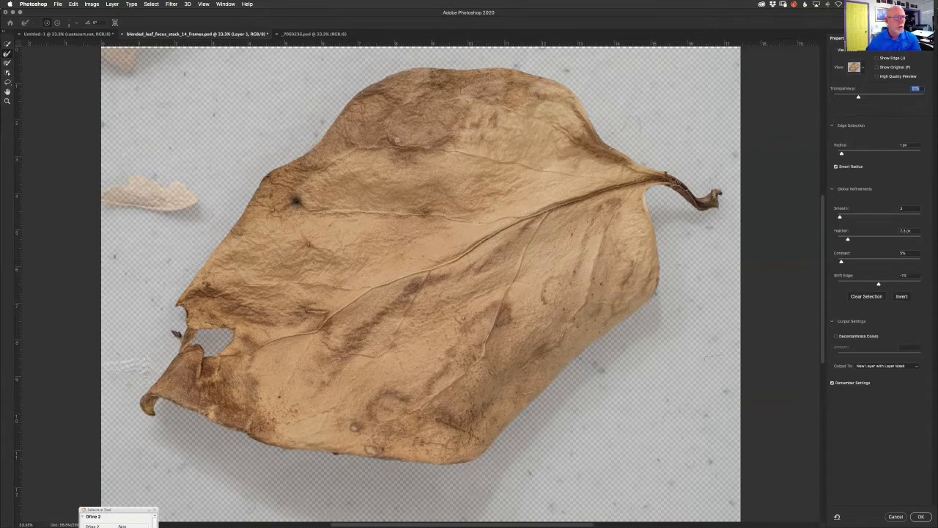
# - Preview the leaf selection against solid black and as a red overlay at 50% opacity to check its edges
pyautogui.press('b')
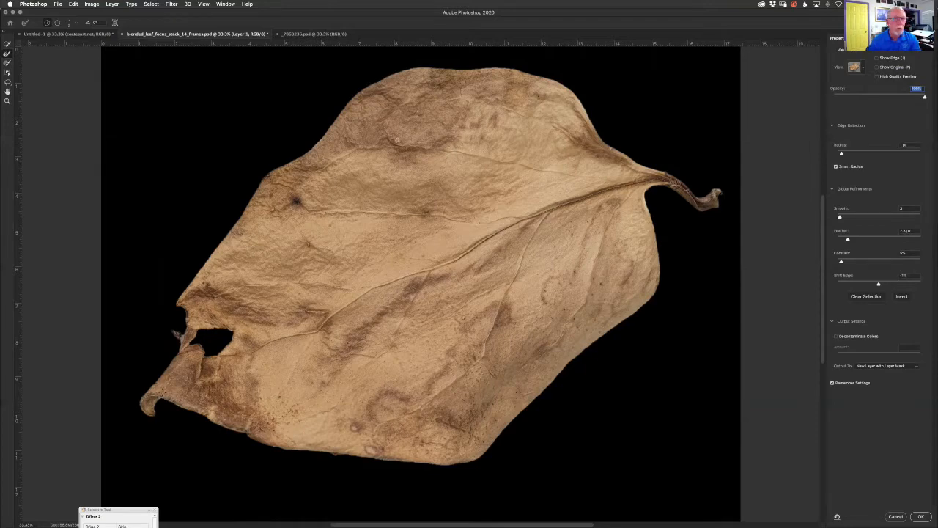
pyautogui.press('v')
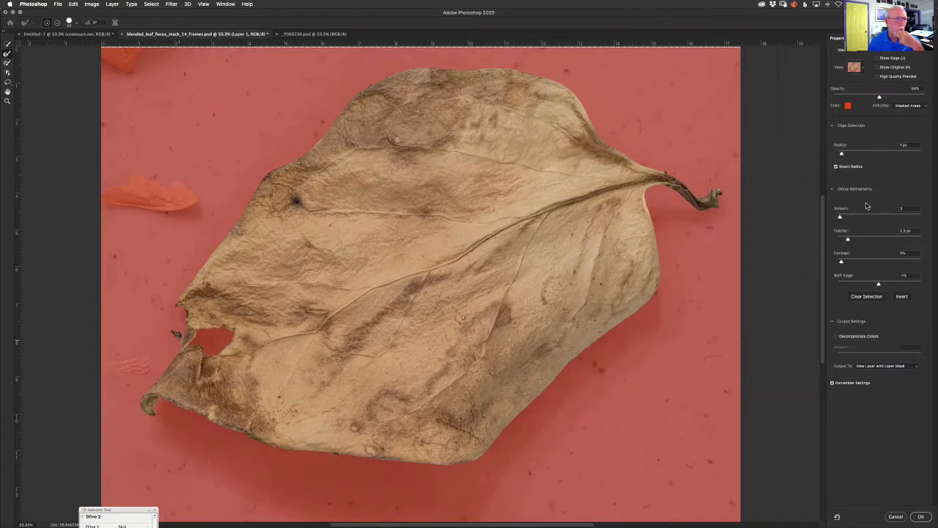
pyautogui.click(840, 220)
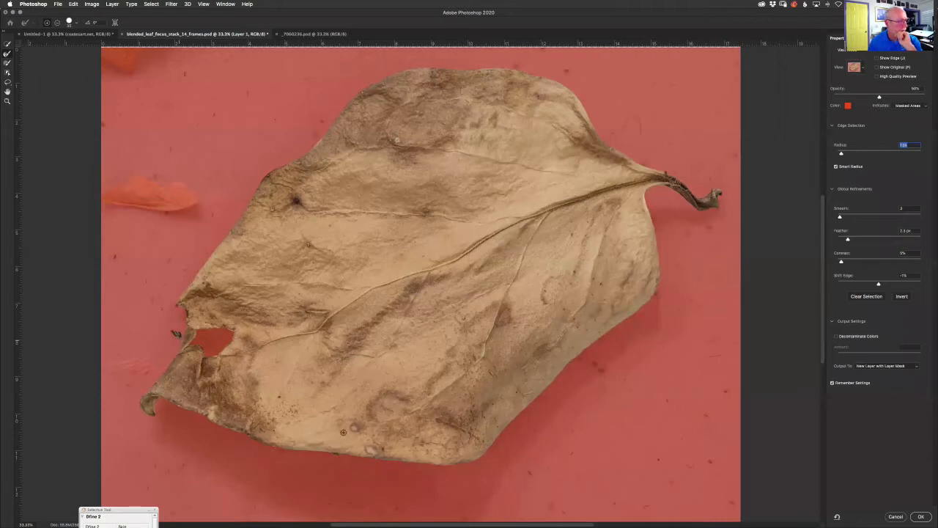
# - Set the Smooth amount of the leaf selection to 6 and preview the cutout on black
pyautogui.press('Tab')
pyautogui.write('0')
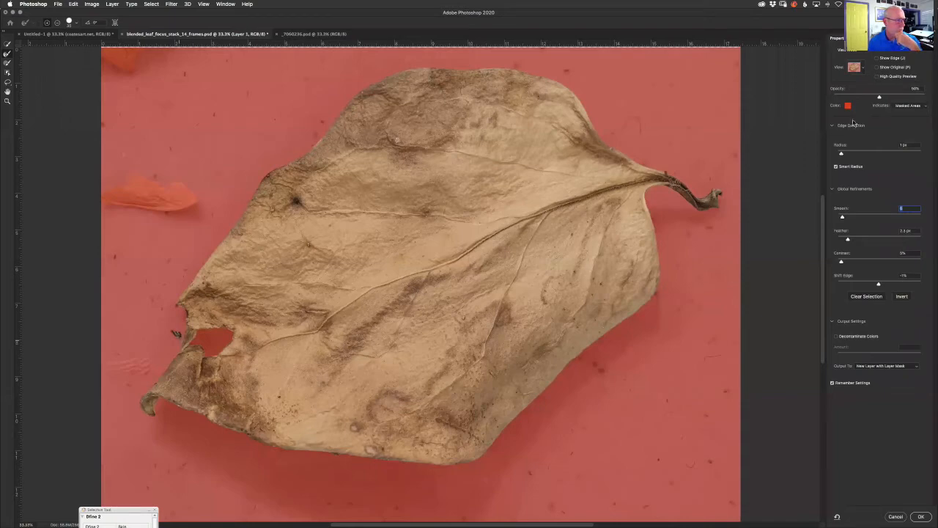
pyautogui.click(862, 69)
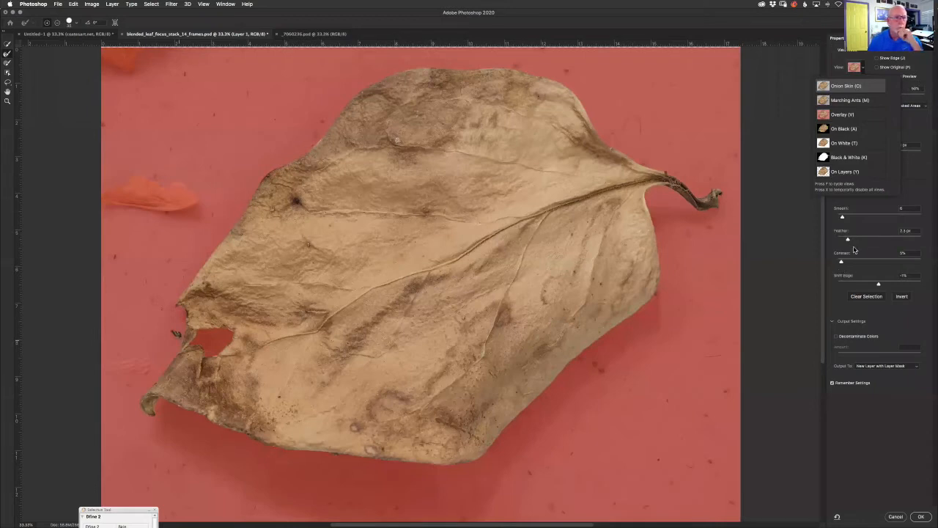
pyautogui.press('Down')
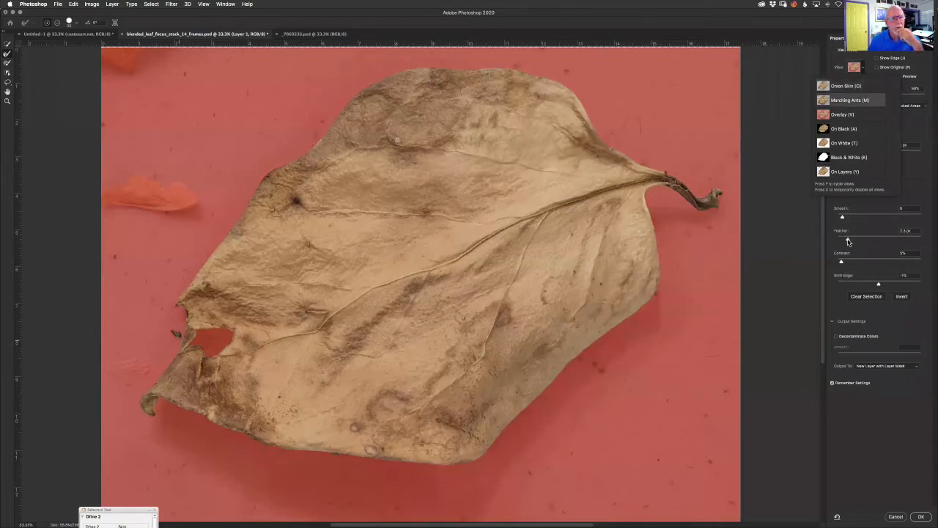
pyautogui.press('a')
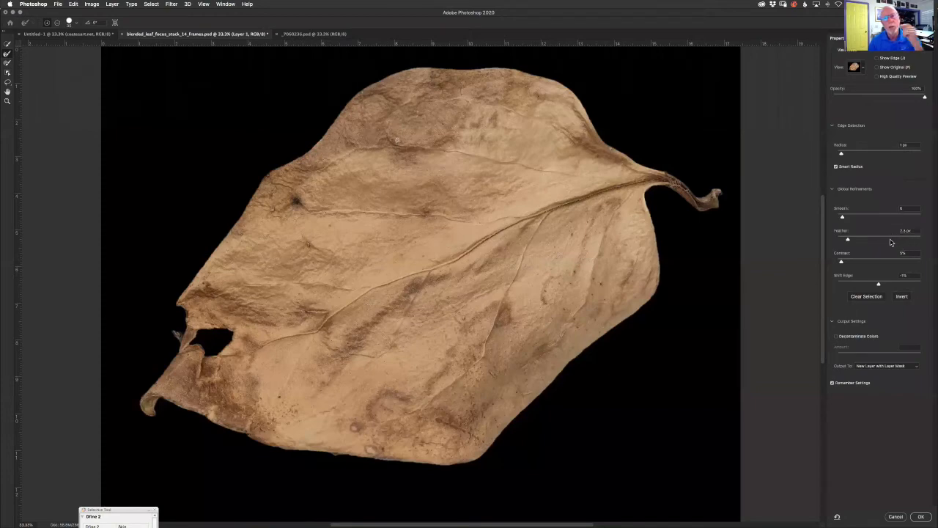
# - Try extreme Feather amounts on the leaf edge, from 1000 px through about 86 px down to almost none
pyautogui.click(849, 242)
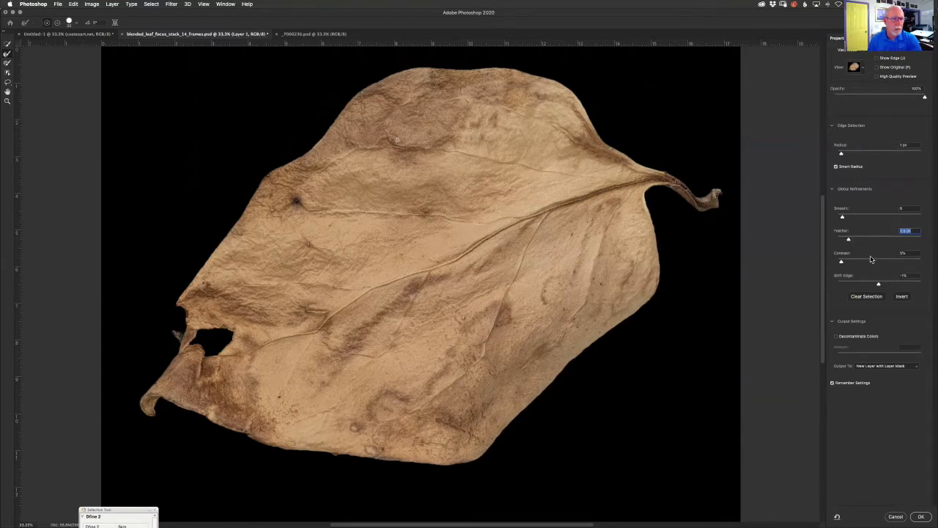
pyautogui.moveTo(849, 240); pyautogui.dragTo(921, 240)
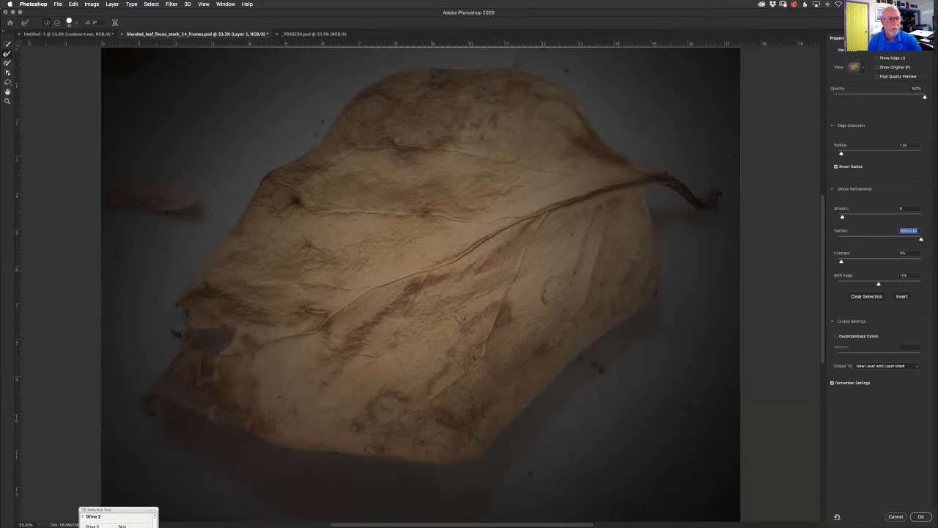
pyautogui.moveTo(921, 239); pyautogui.dragTo(891, 238)
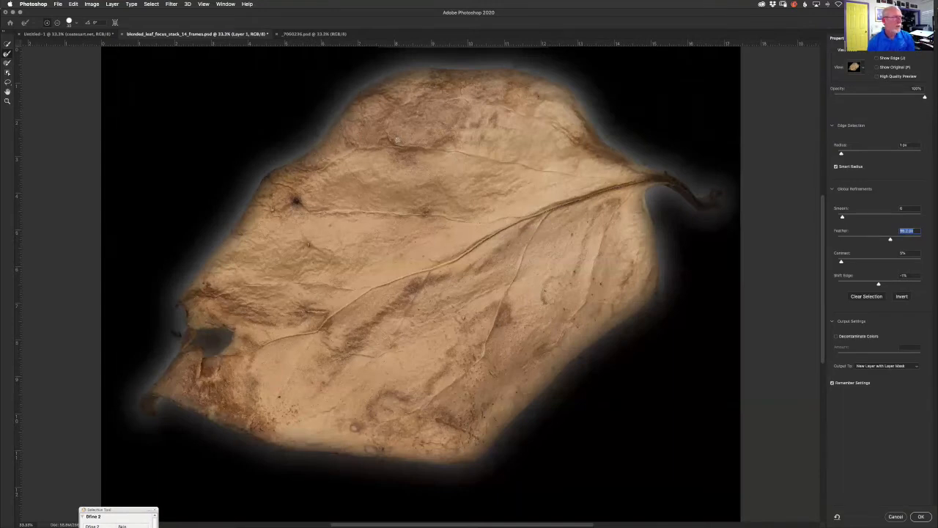
pyautogui.moveTo(893, 241); pyautogui.dragTo(830, 240)
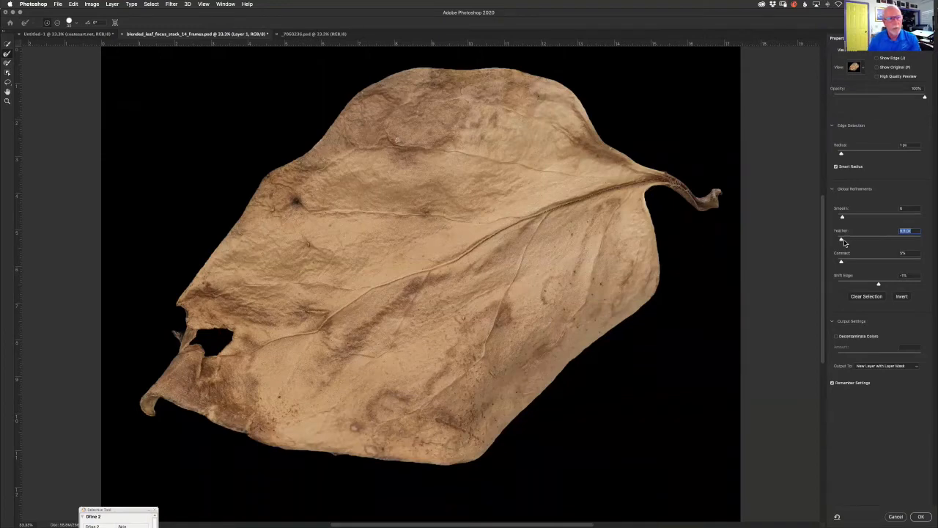
# - Set the Feather to 1.5 px and Contrast to 7%, comparing the edge in the marching ants and black views
pyautogui.moveTo(844, 243); pyautogui.dragTo(852, 236)
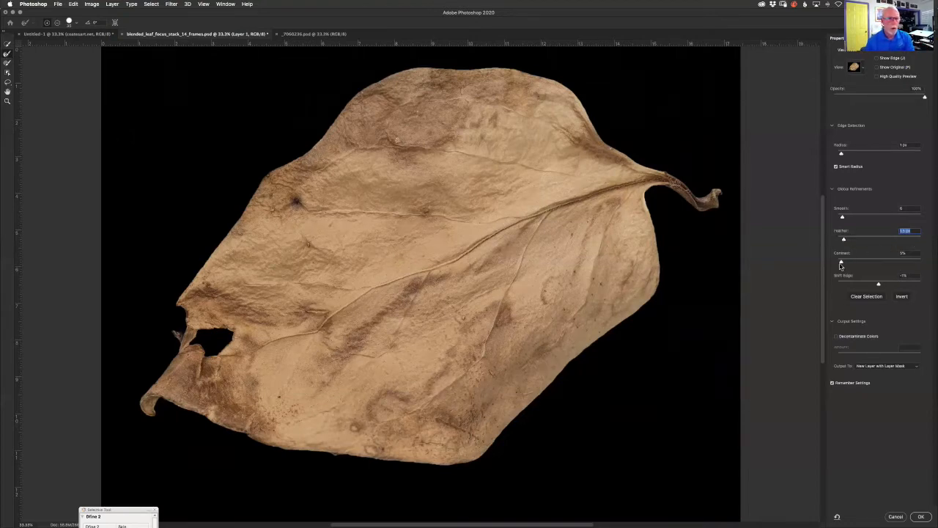
pyautogui.moveTo(842, 265)
pyautogui.mouseDown()
pyautogui.moveTo(856, 264)
pyautogui.moveTo(842, 265)
pyautogui.mouseUp()
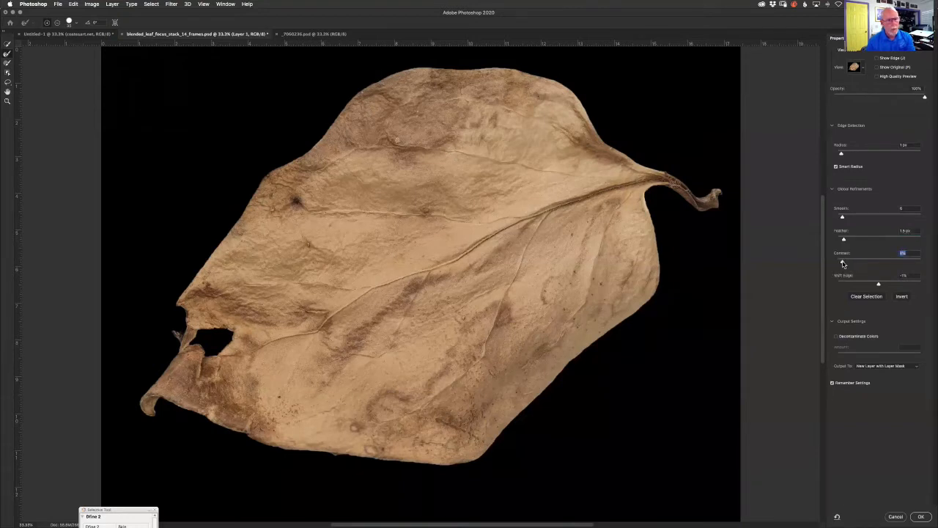
pyautogui.press('m')
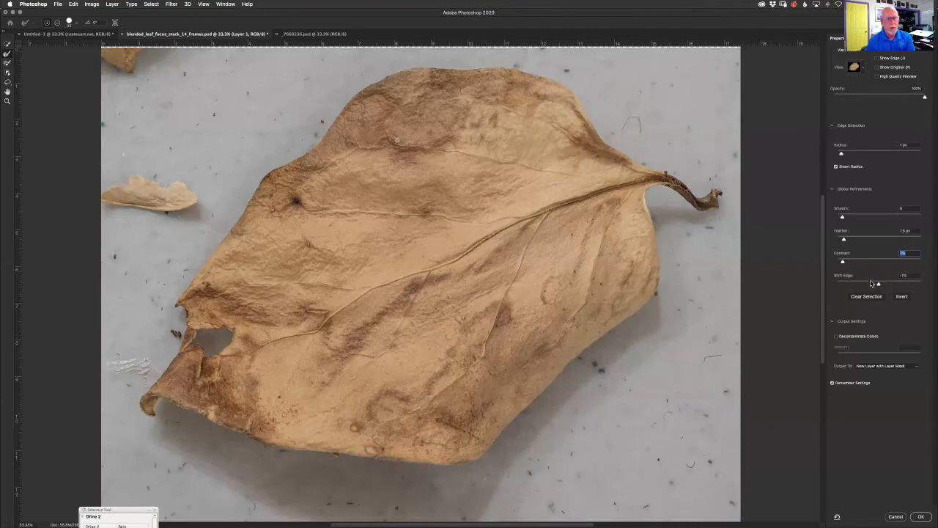
pyautogui.press('a')
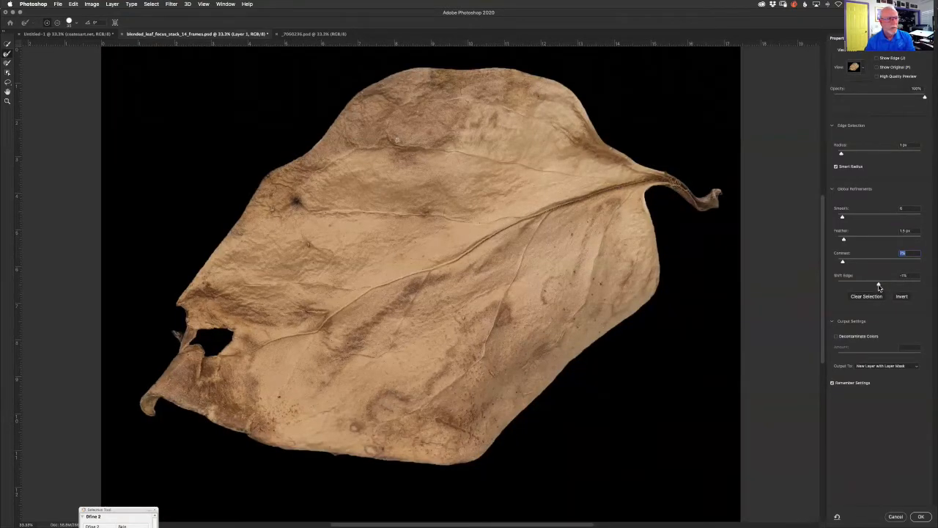
# - Try contracting the leaf edge with a Shift Edge of about -60%, comparing the marching ants and black views
pyautogui.moveTo(879, 286); pyautogui.dragTo(854, 286)
pyautogui.press('m')
pyautogui.press('a')
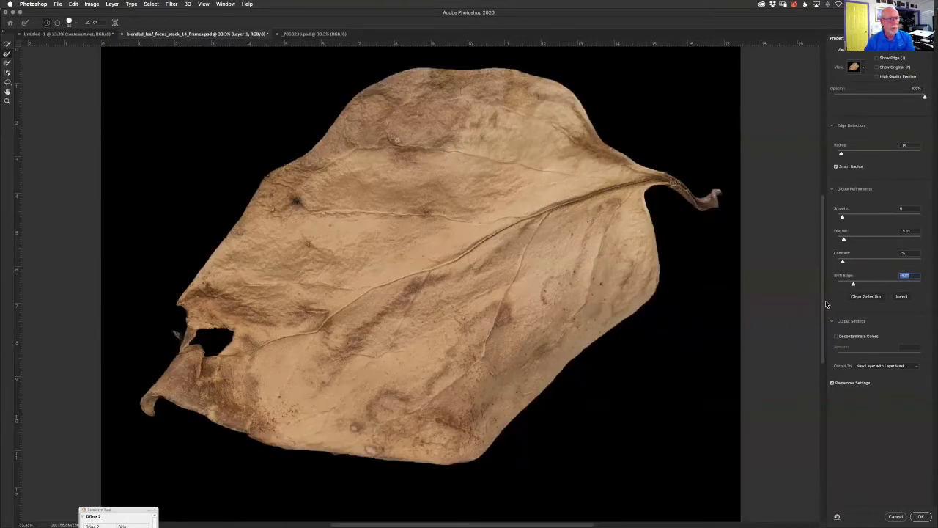
pyautogui.press('m')
pyautogui.press('a')
# - Try expanding the edge with Shift Edge at +100%, and settle on a slightly negative shift
pyautogui.moveTo(889, 287); pyautogui.dragTo(926, 287)
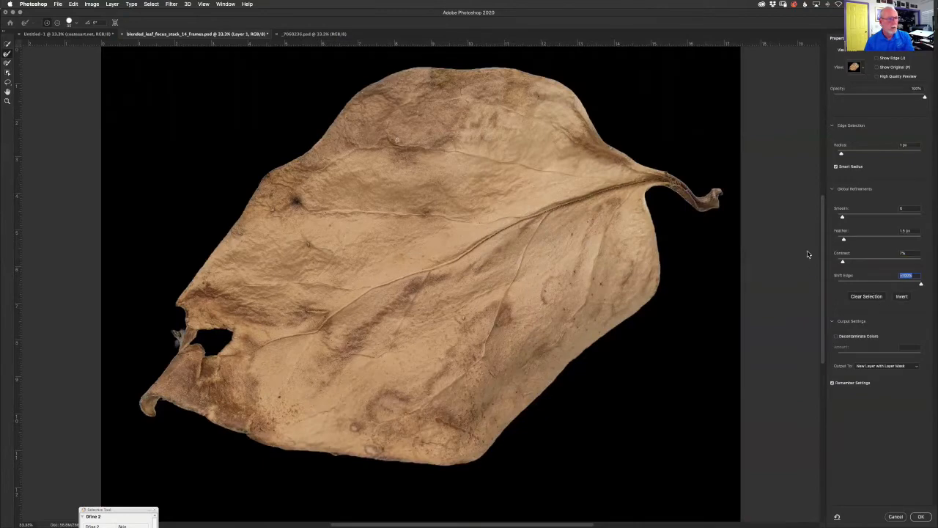
pyautogui.moveTo(921, 285); pyautogui.dragTo(902, 286)
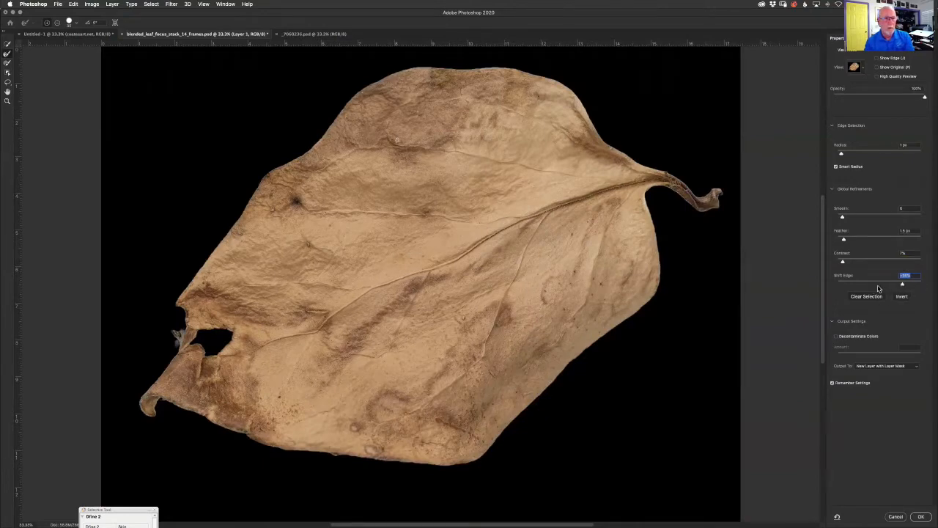
pyautogui.click(876, 288)
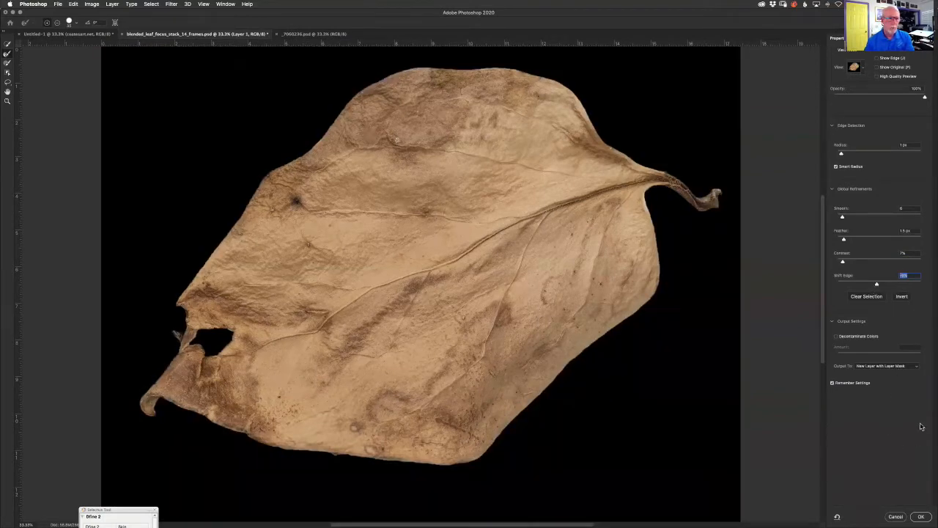
# - Output the refined leaf selection to a new layer with layer mask
pyautogui.click(907, 369)
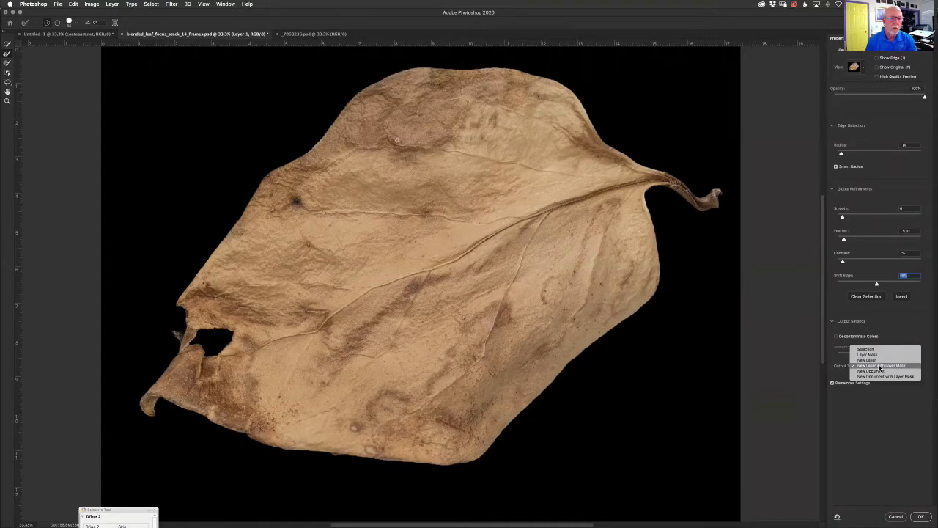
pyautogui.click(911, 366)
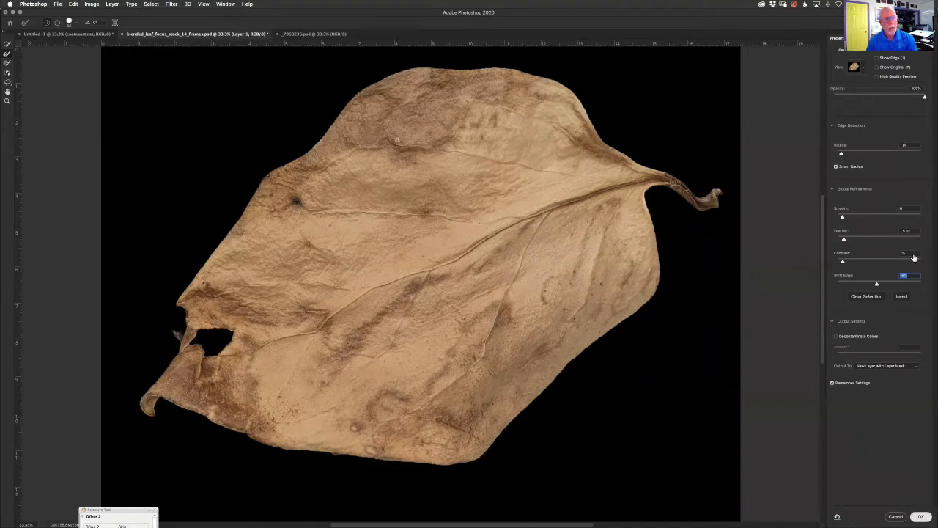
pyautogui.press('Return')
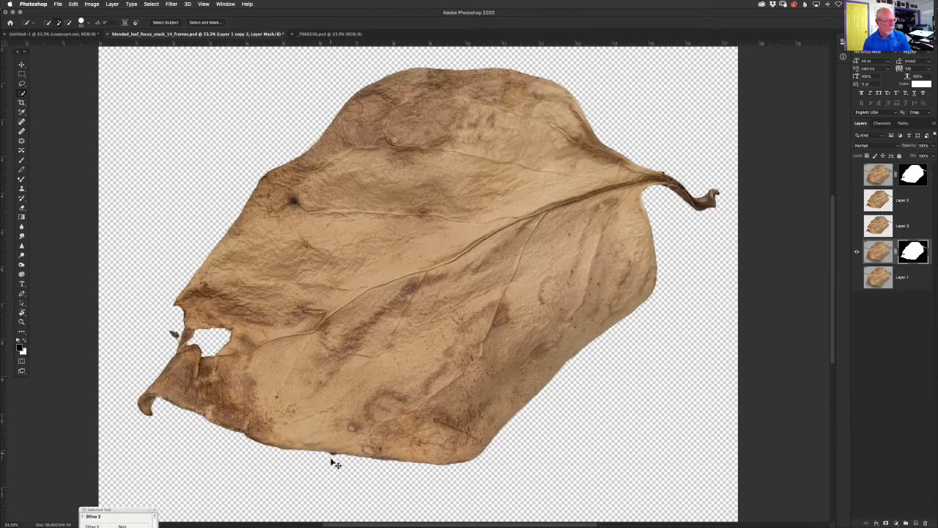
# - Paint black on the layer mask at 100% brush opacity to hide the stray speck beside the leaf's hole
pyautogui.press('v')
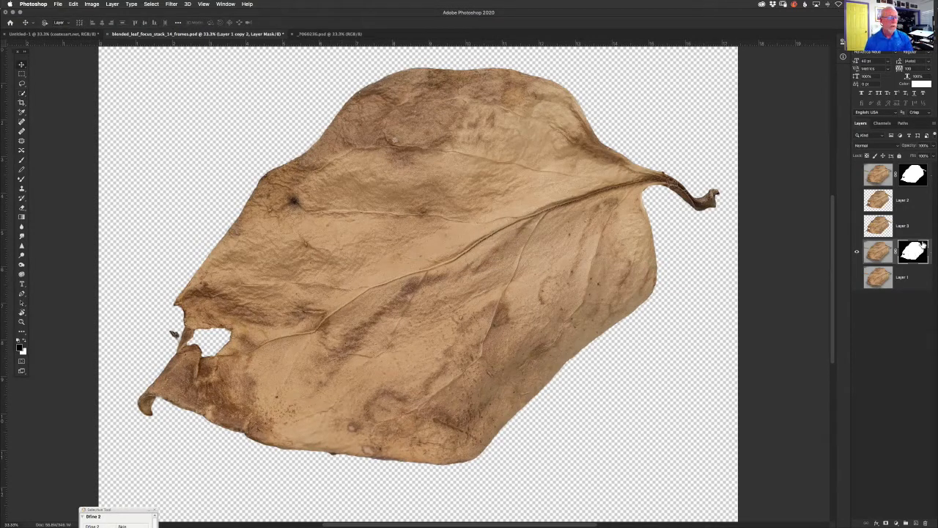
pyautogui.press('b')
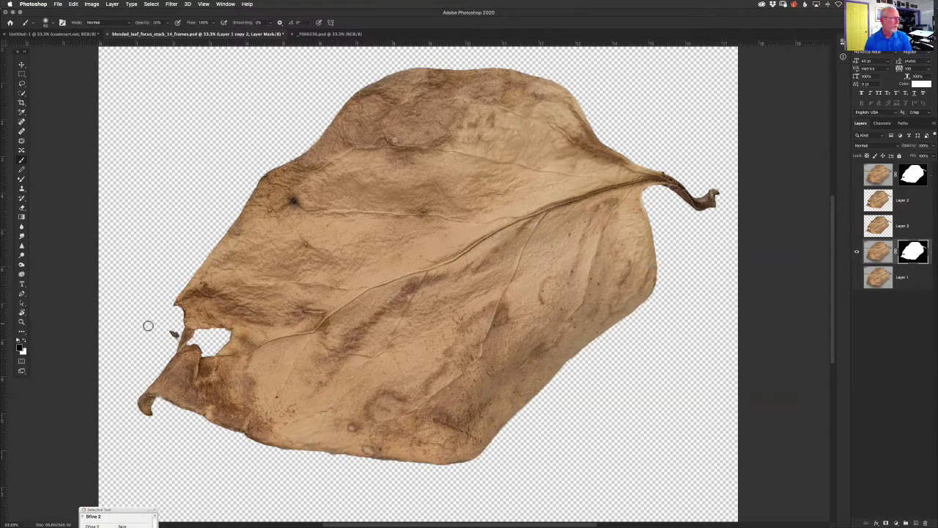
pyautogui.moveTo(174, 329); pyautogui.dragTo(171, 335)
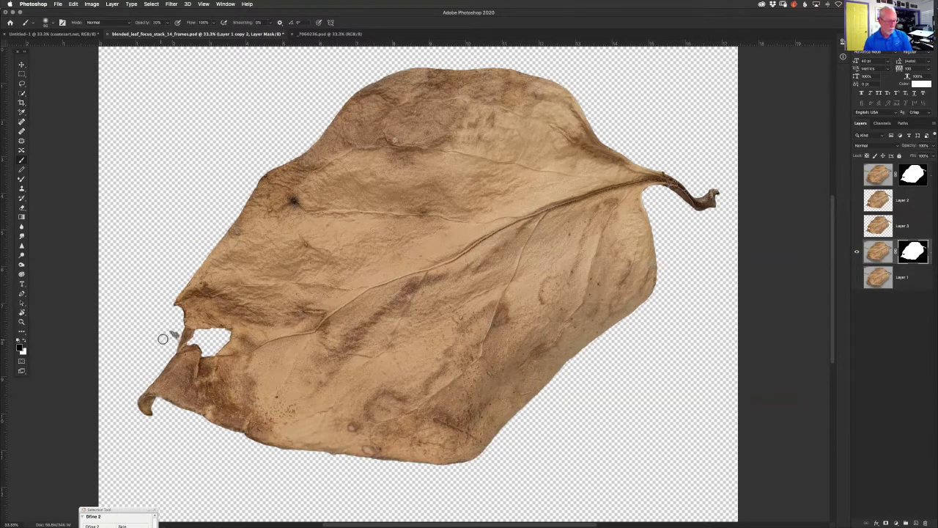
pyautogui.press('0')
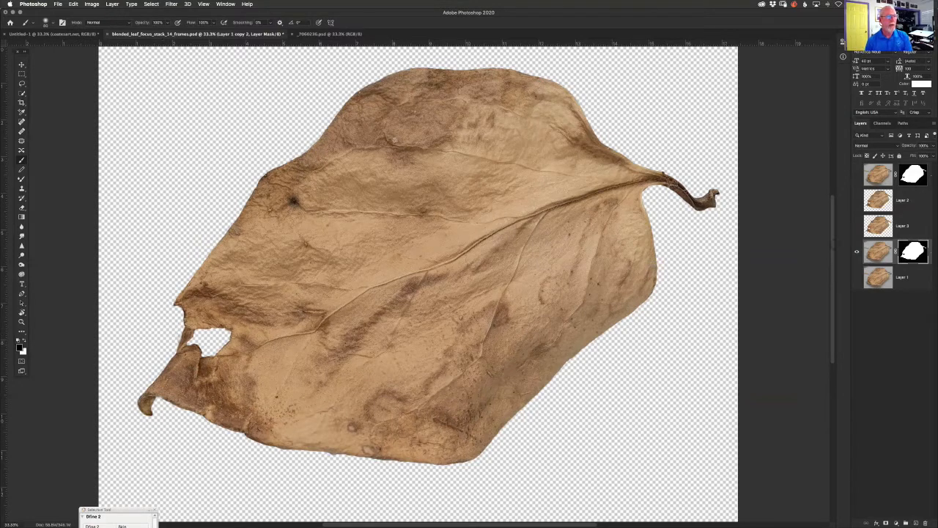
# - Load the leaf's layer mask as a selection and save it as a new channel named leaf
pyautogui.keyDown('super'); pyautogui.click(914, 252); pyautogui.keyUp('super')
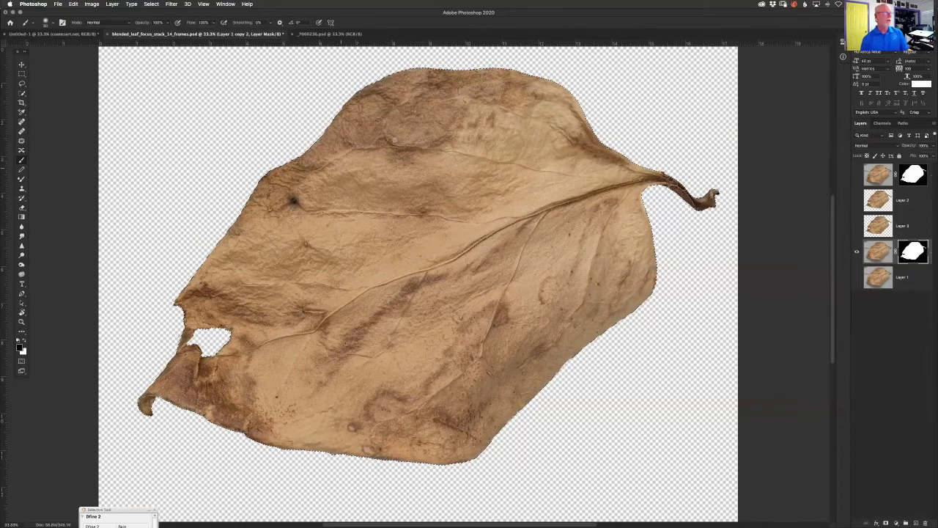
pyautogui.click(152, 4)
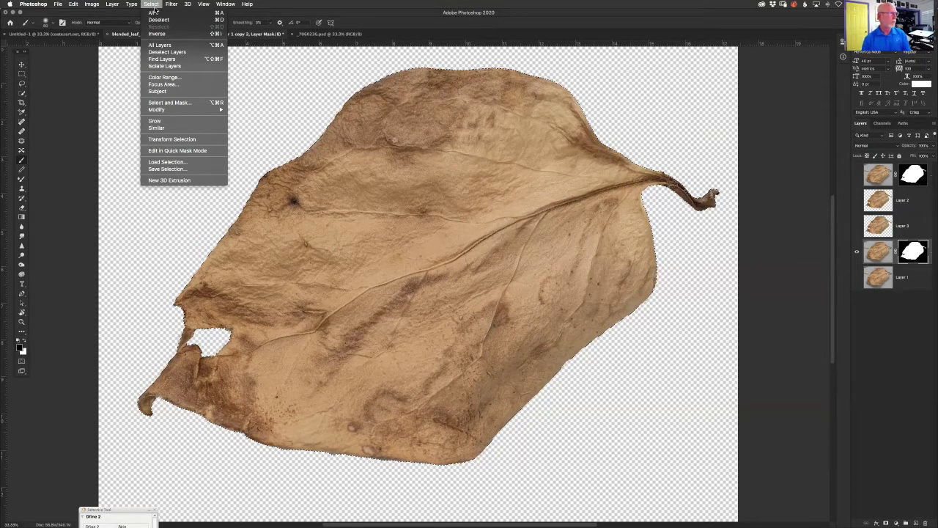
pyautogui.click(169, 170)
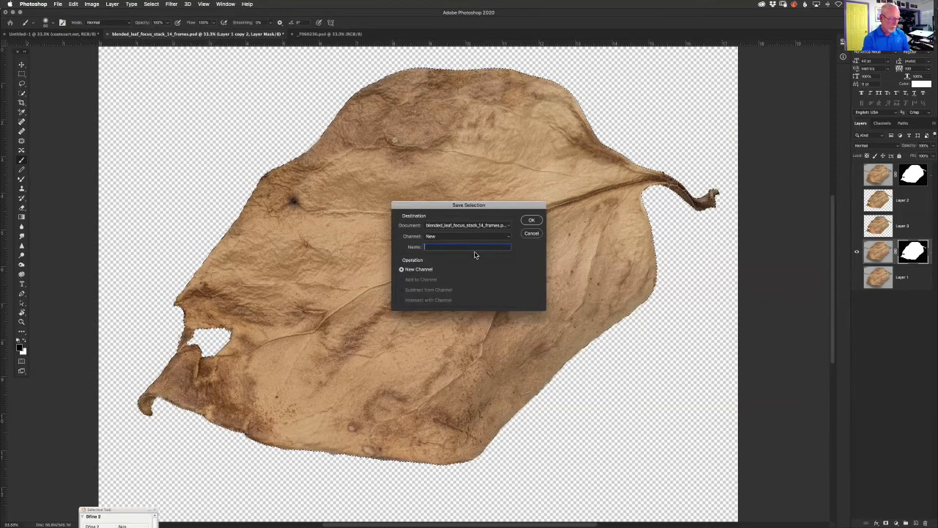
pyautogui.write('leaf')
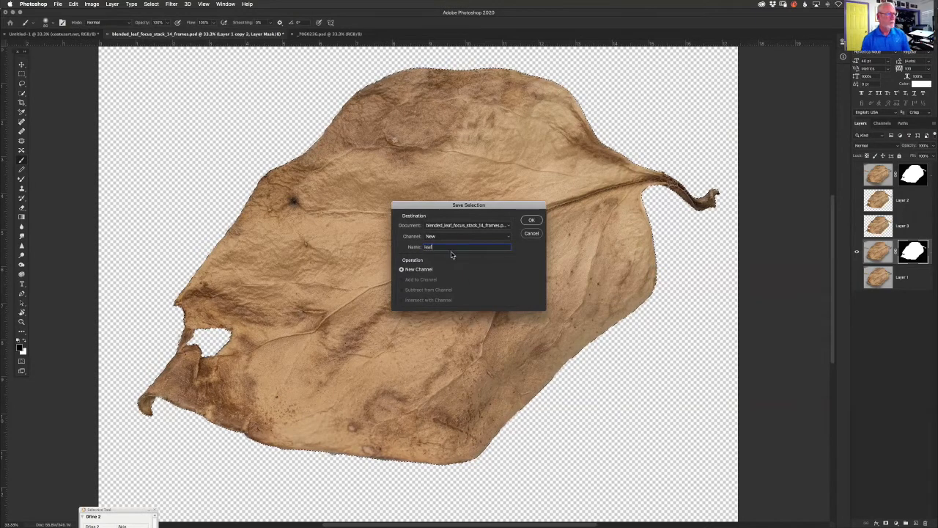
pyautogui.click(535, 221)
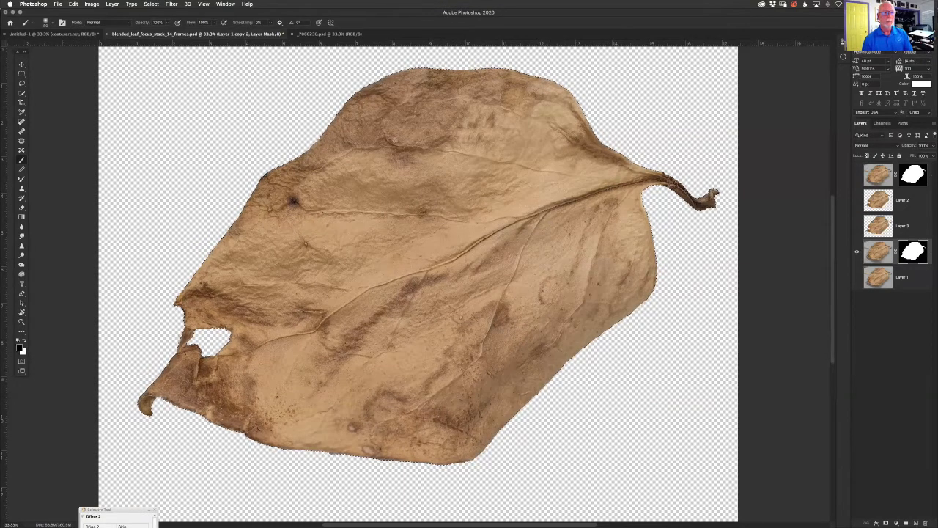
# - View the saved leaf channel on its own and return to the RGB composite and the layer list
pyautogui.click(883, 124)
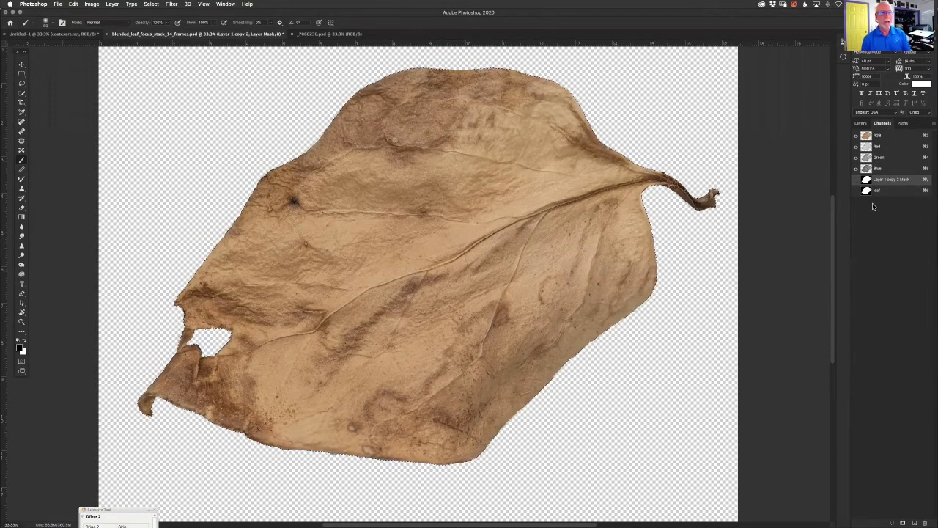
pyautogui.click(927, 188)
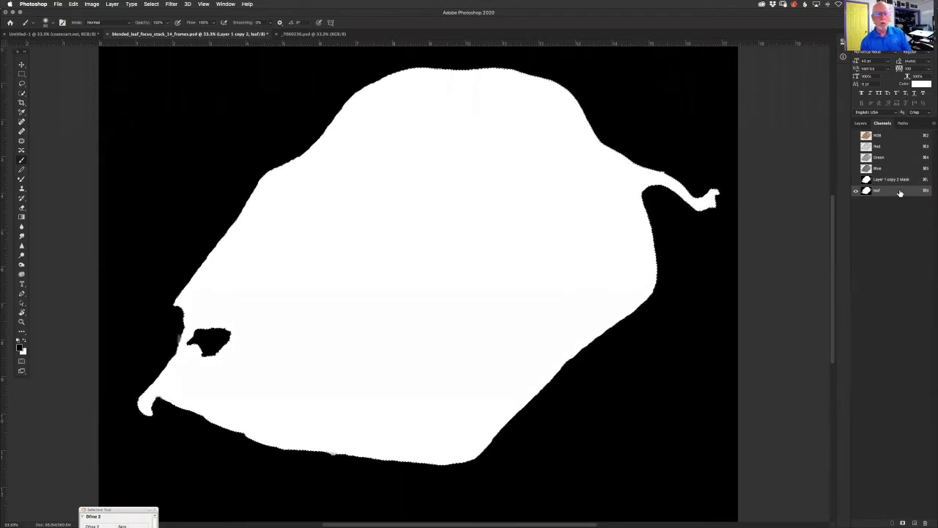
pyautogui.click(895, 136)
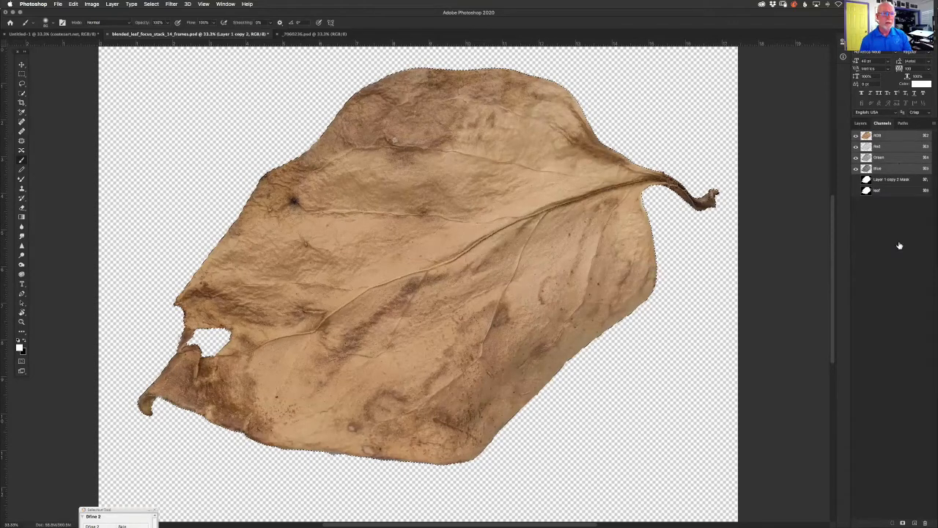
pyautogui.click(860, 123)
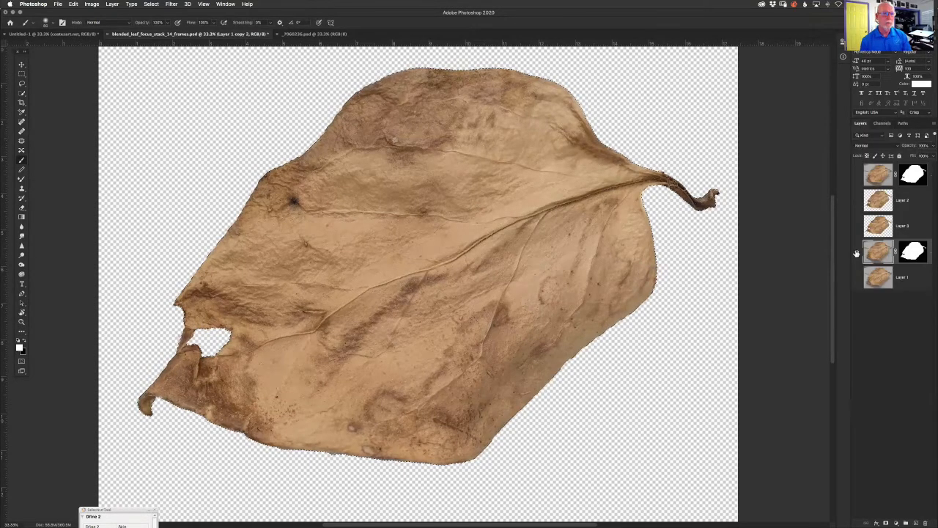
# - Show only Layer 1, clear the current selection and load the saved leaf selection onto it
pyautogui.hotkey('alt', '[')
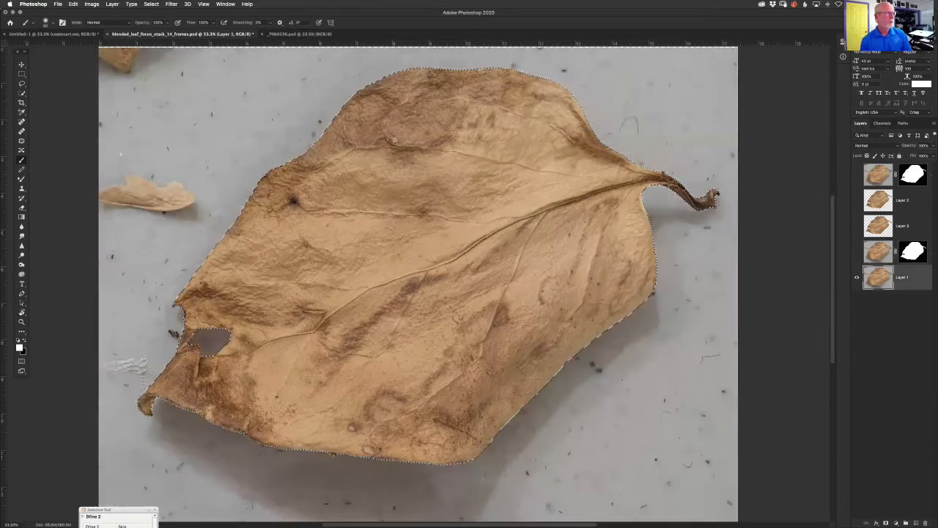
pyautogui.press('super+a')
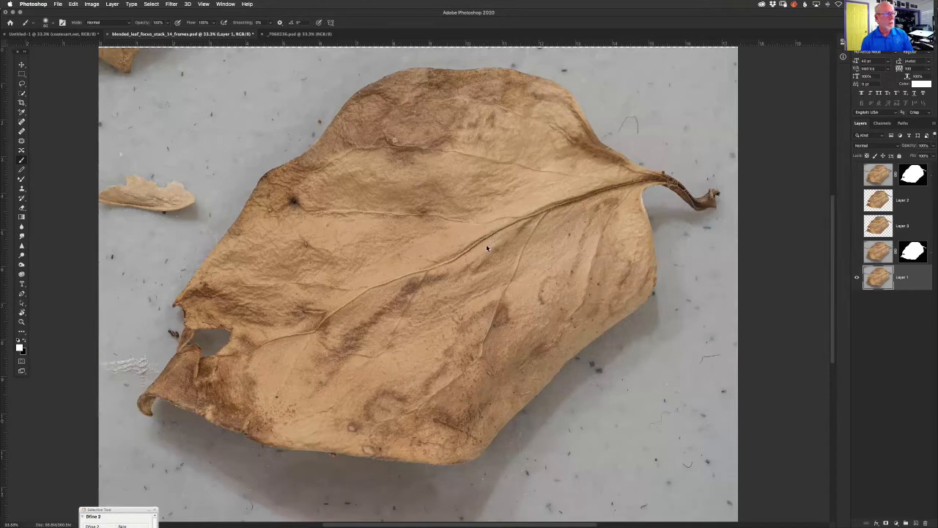
pyautogui.click(150, 5)
pyautogui.click(163, 161)
pyautogui.click(436, 245)
pyautogui.click(432, 255)
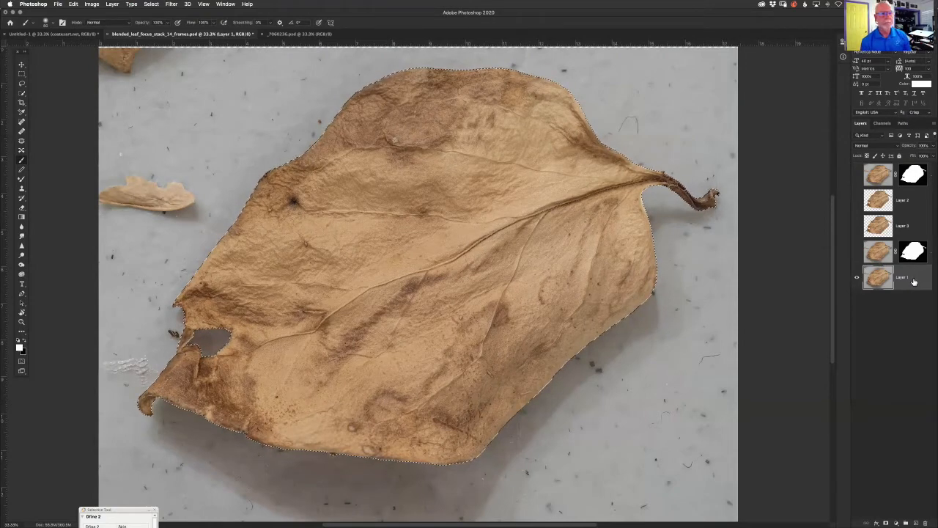
# - Show only the cut-out leaf on Layer 2 and move it freely around the transparent canvas
pyautogui.click(912, 201)
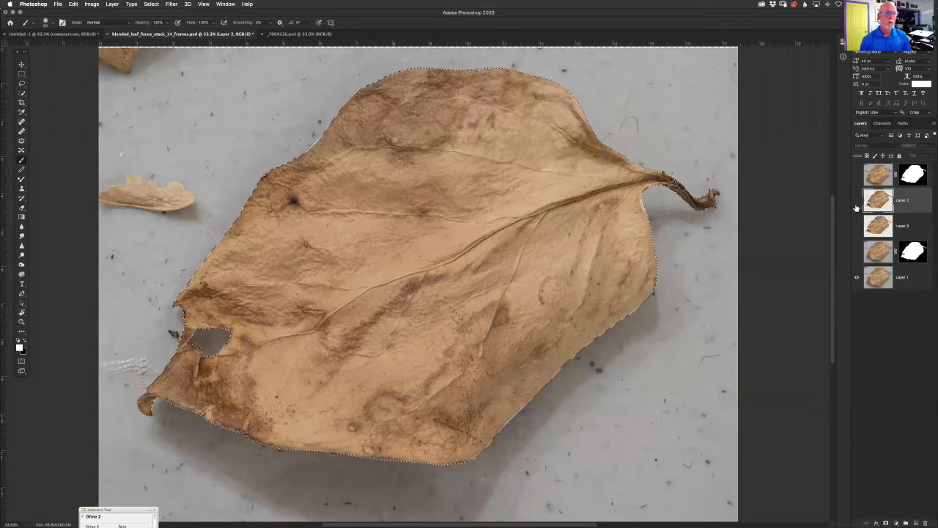
pyautogui.click(857, 278)
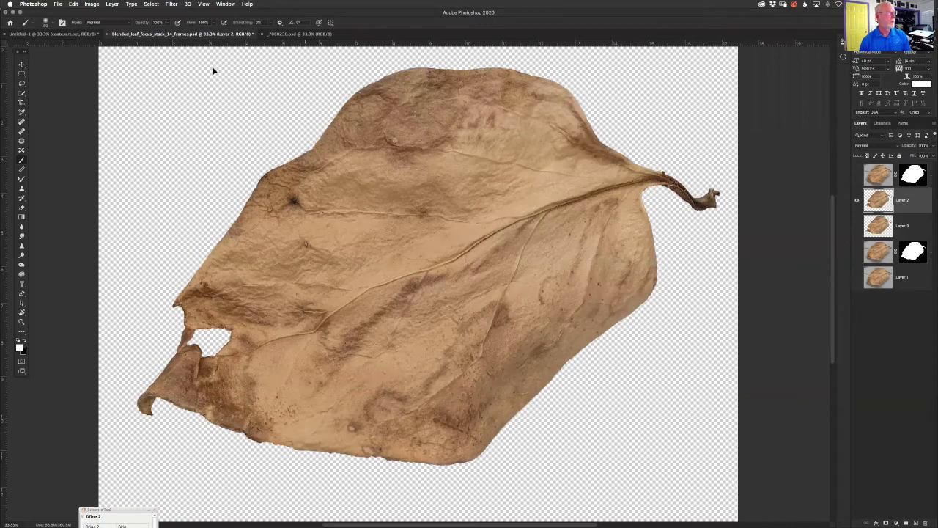
pyautogui.moveTo(287, 41); pyautogui.dragTo(288, 36)
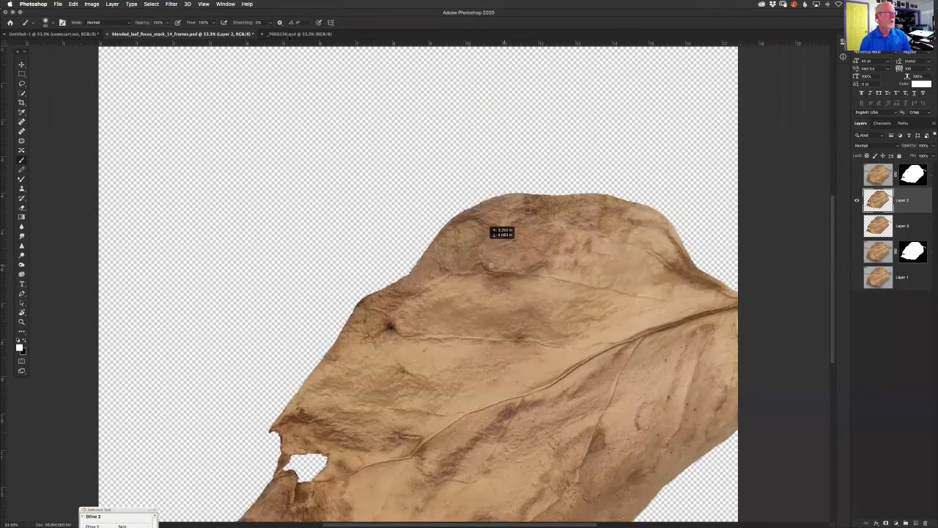
pyautogui.moveTo(381, 120); pyautogui.dragTo(484, 240)
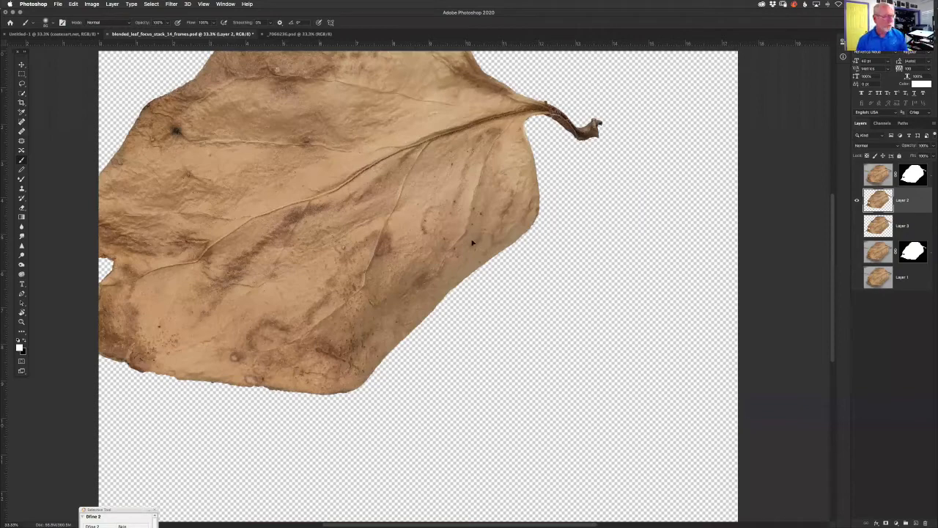
# - Switch to the _7060236.psd document and paste the cut-out leaf as a new layer above the leaf-vein texture
pyautogui.hotkey('ctrl', 'Tab')
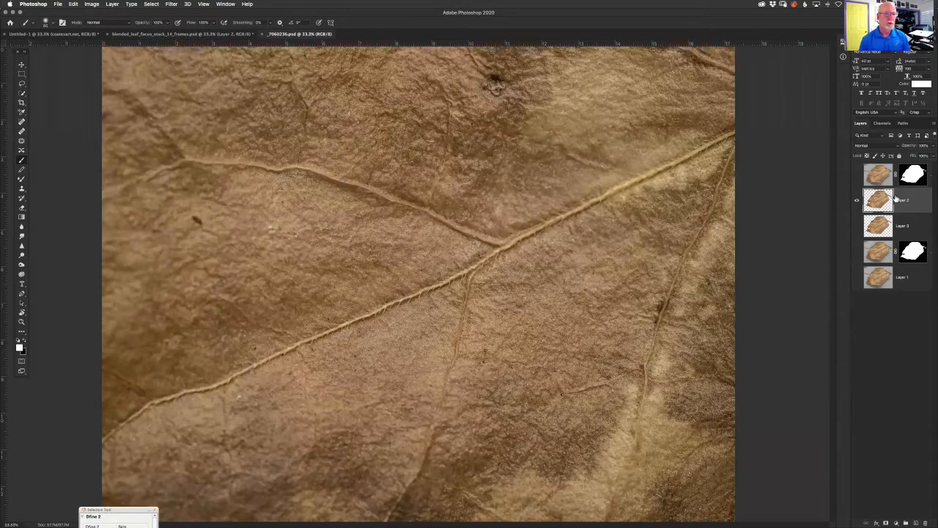
pyautogui.click(856, 200)
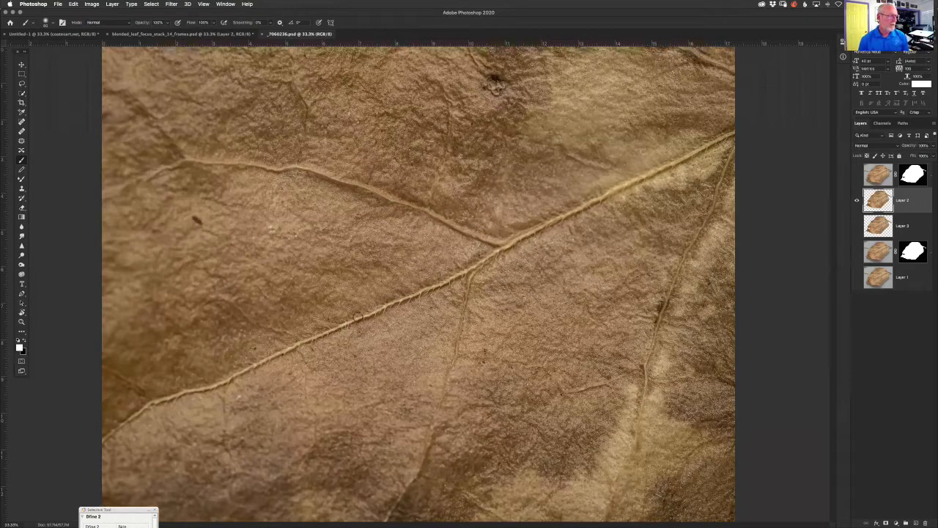
pyautogui.press('super+v')
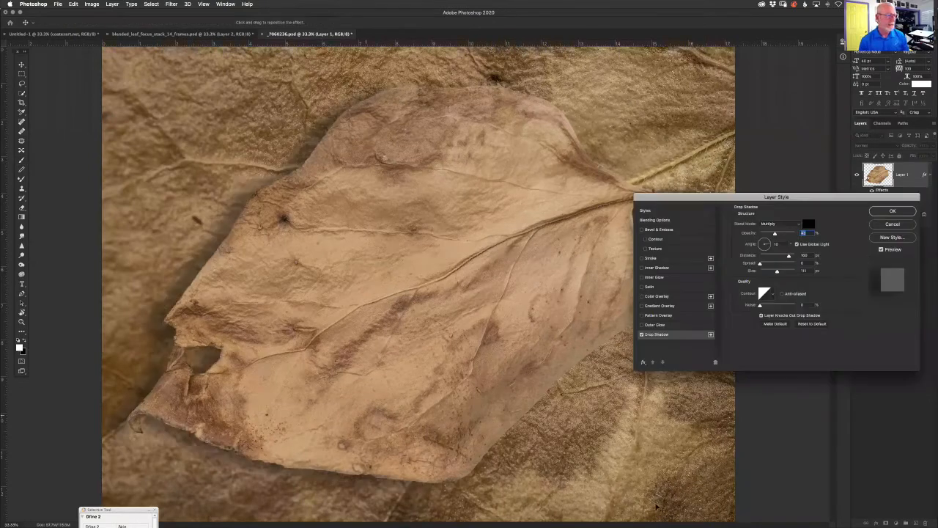
# - Give the pasted leaf a Multiply drop shadow falling to its lower right, adjusting angle to about 122°, distance to about 73 px, size and opacity
pyautogui.moveTo(430, 482); pyautogui.dragTo(365, 415)
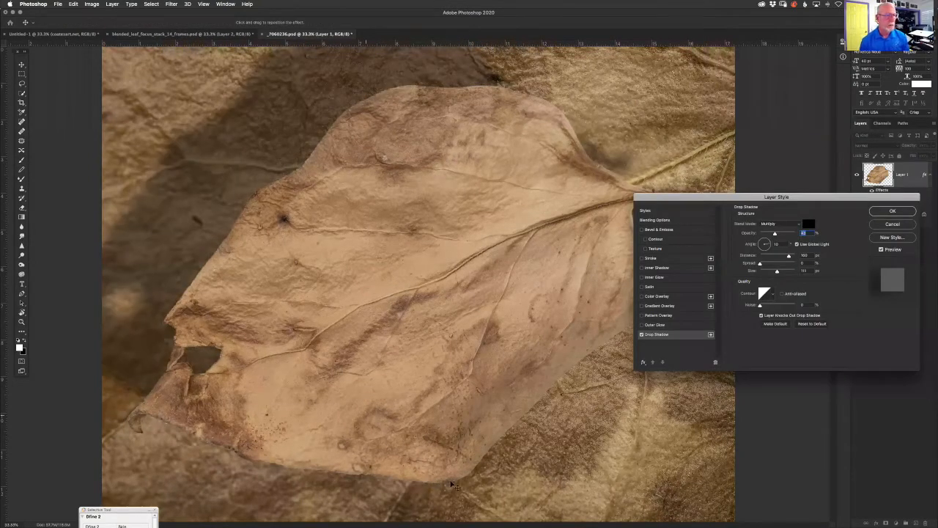
pyautogui.moveTo(452, 484); pyautogui.dragTo(776, 261)
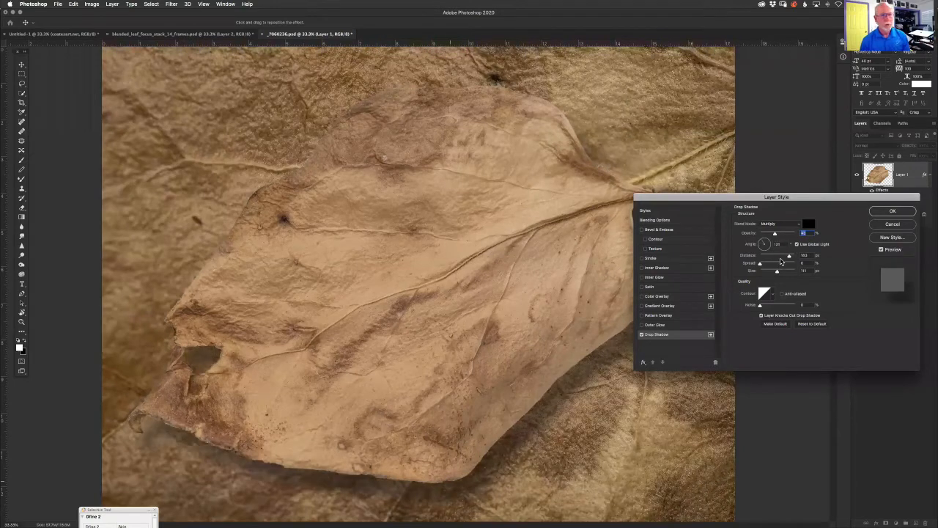
pyautogui.moveTo(789, 257); pyautogui.dragTo(772, 256)
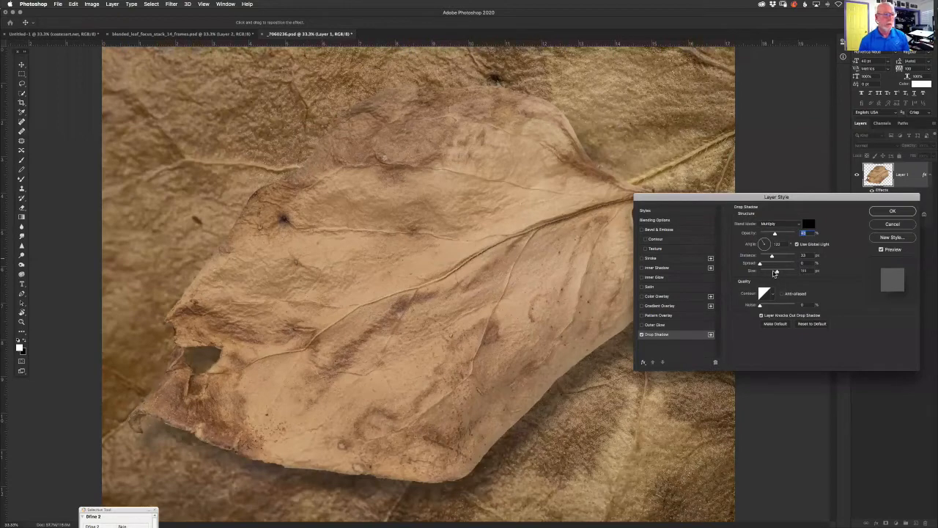
pyautogui.moveTo(771, 257); pyautogui.dragTo(782, 257)
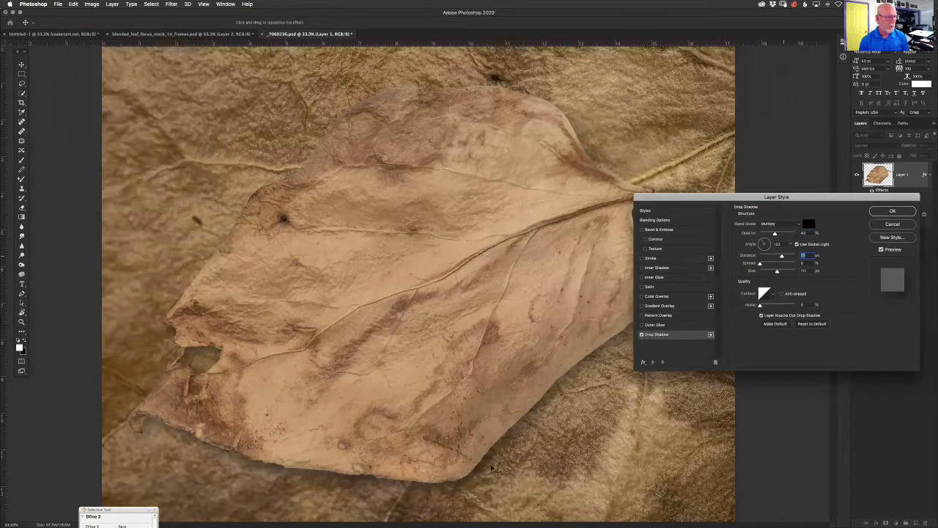
pyautogui.click(764, 272)
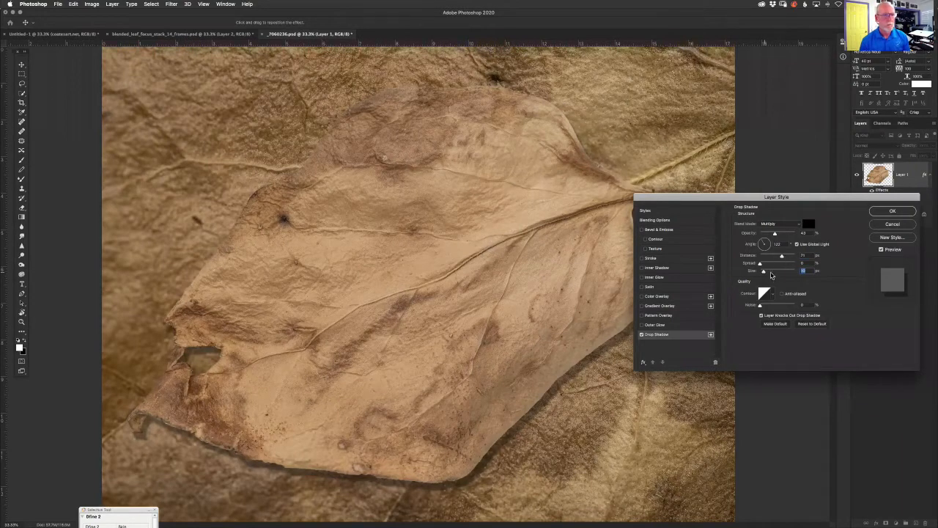
pyautogui.moveTo(782, 255); pyautogui.dragTo(767, 255)
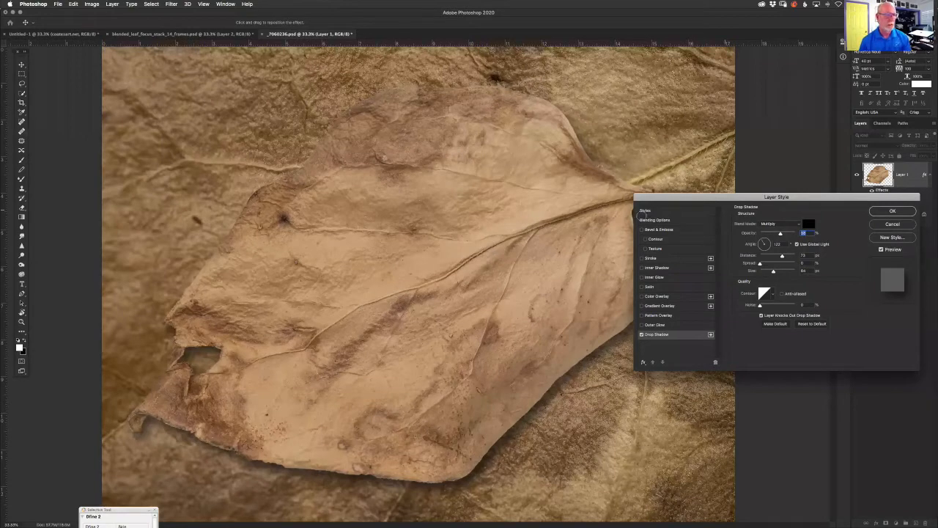
pyautogui.press('Return')
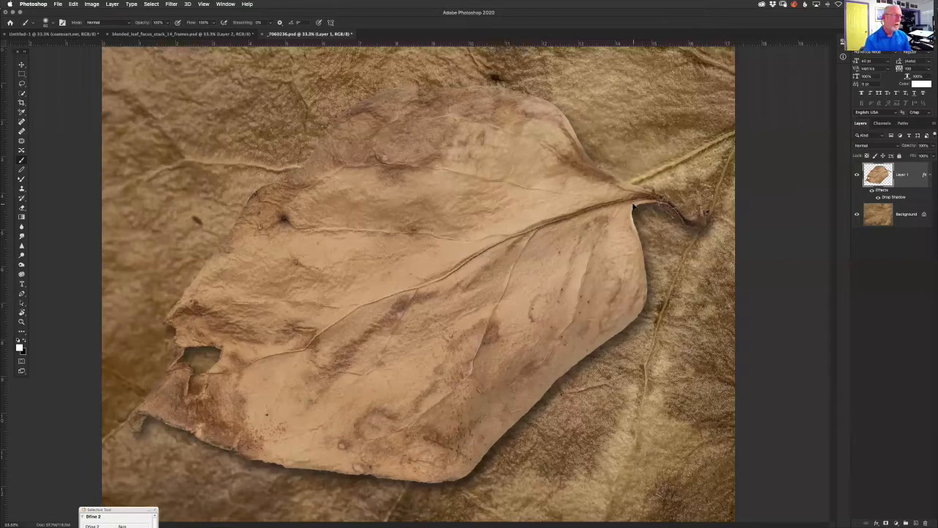
# - Free-transform the leaf and try resizing it proportionally from its upper-right corner with the opposite corner fixed
pyautogui.press('super+t')
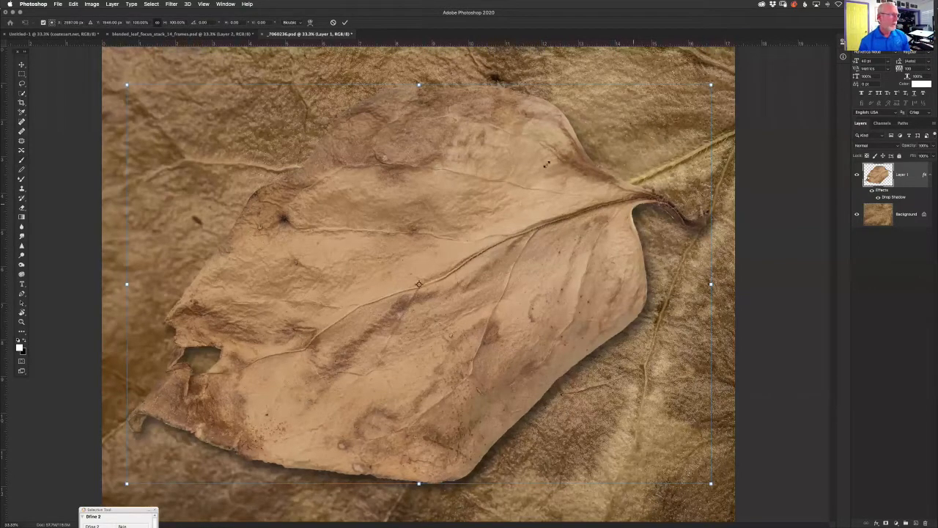
pyautogui.moveTo(710, 85); pyautogui.dragTo(398, 298)
pyautogui.moveTo(369, 327); pyautogui.dragTo(444, 272)
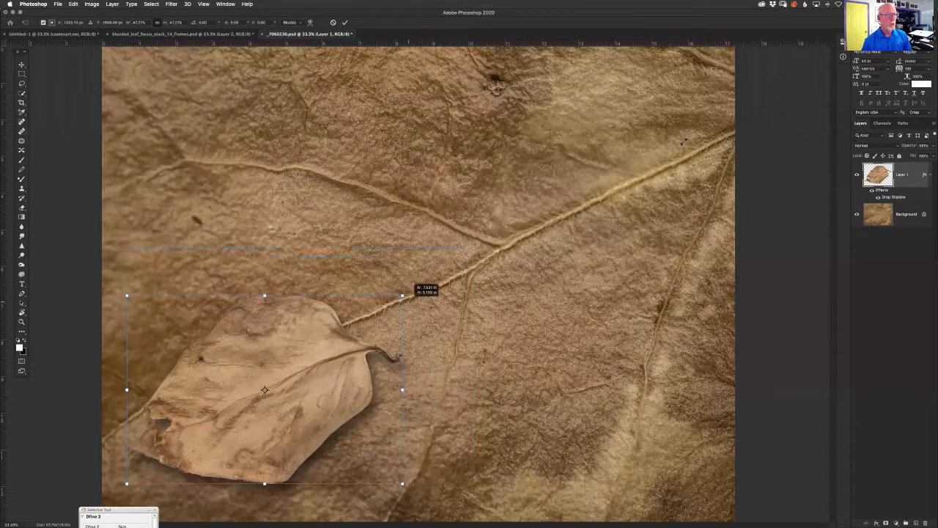
pyautogui.moveTo(402, 296); pyautogui.dragTo(665, 118)
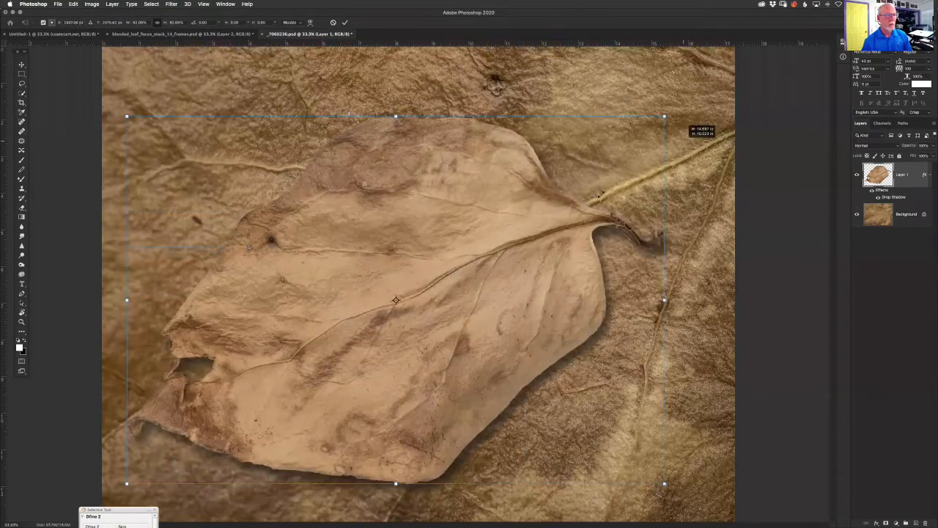
pyautogui.moveTo(473, 281)
pyautogui.mouseDown()
pyautogui.moveTo(530, 231)
pyautogui.moveTo(472, 273)
pyautogui.mouseUp()
pyautogui.moveTo(616, 156); pyautogui.dragTo(639, 160)
pyautogui.moveTo(515, 255); pyautogui.dragTo(494, 190)
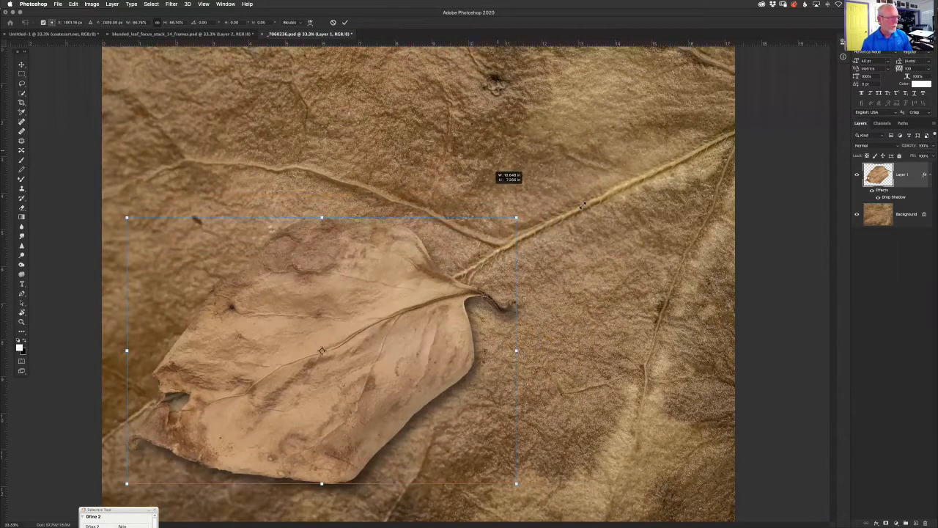
# - Try resizing the leaf about its centre and distorting its proportions from the upper-right corner
pyautogui.moveTo(582, 206); pyautogui.dragTo(543, 245)
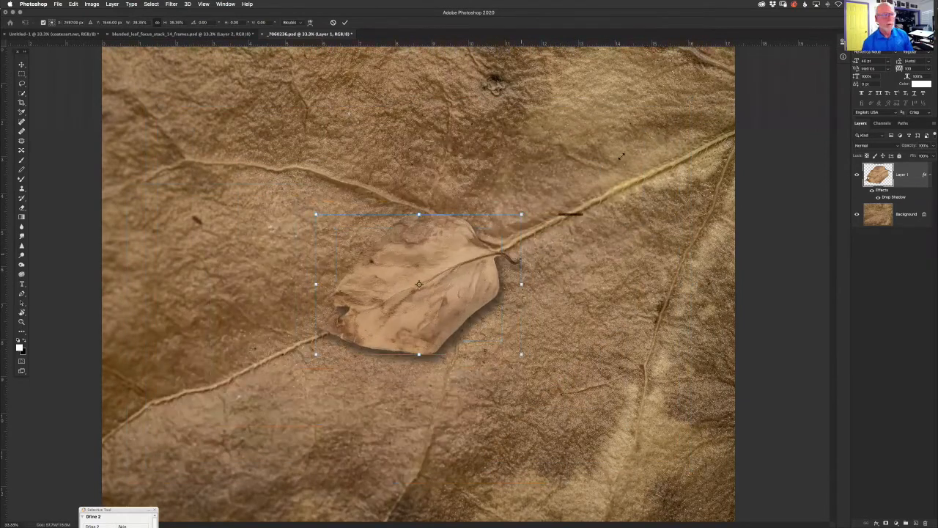
pyautogui.moveTo(621, 156); pyautogui.dragTo(531, 200)
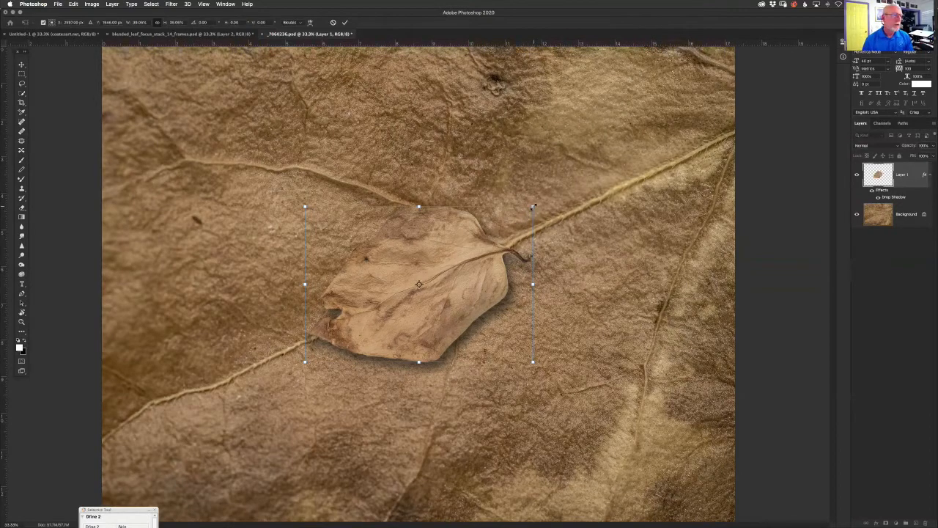
pyautogui.moveTo(532, 206); pyautogui.dragTo(432, 215)
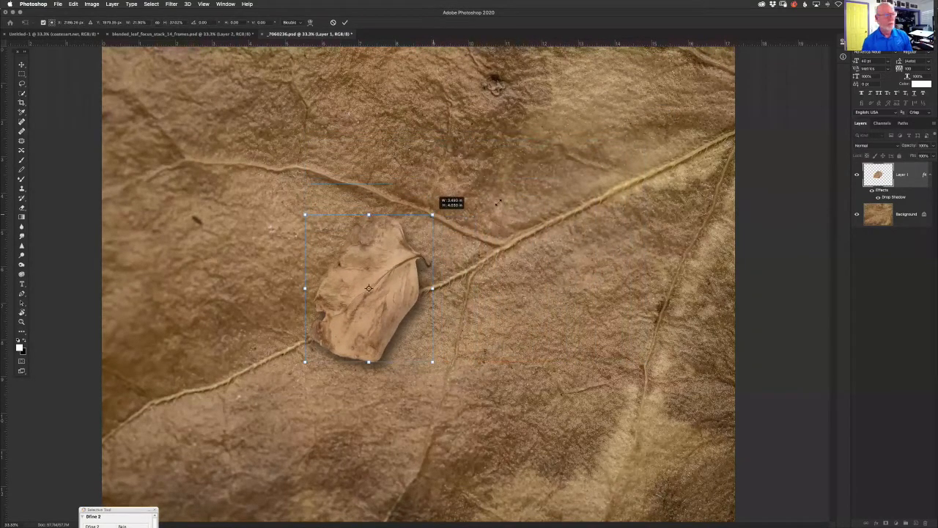
pyautogui.moveTo(433, 215); pyautogui.dragTo(560, 187)
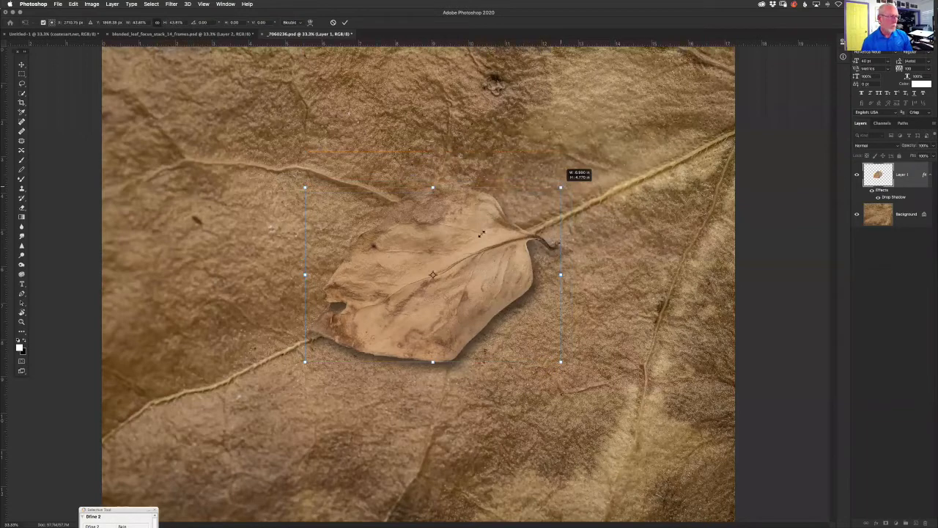
# - Scale the leaf proportionally about its centre to about 27.6% and apply the transform
pyautogui.moveTo(561, 188); pyautogui.dragTo(548, 210)
pyautogui.moveTo(594, 189); pyautogui.dragTo(497, 240)
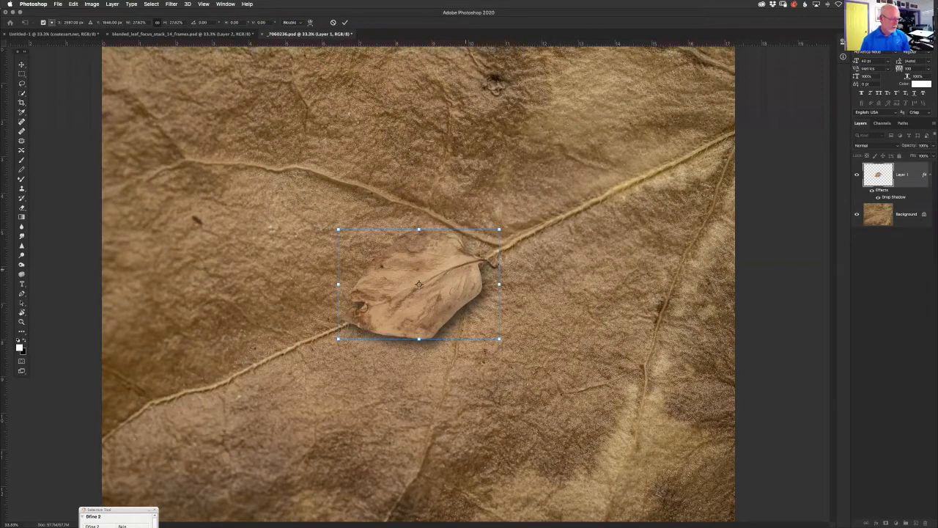
pyautogui.press('Return')
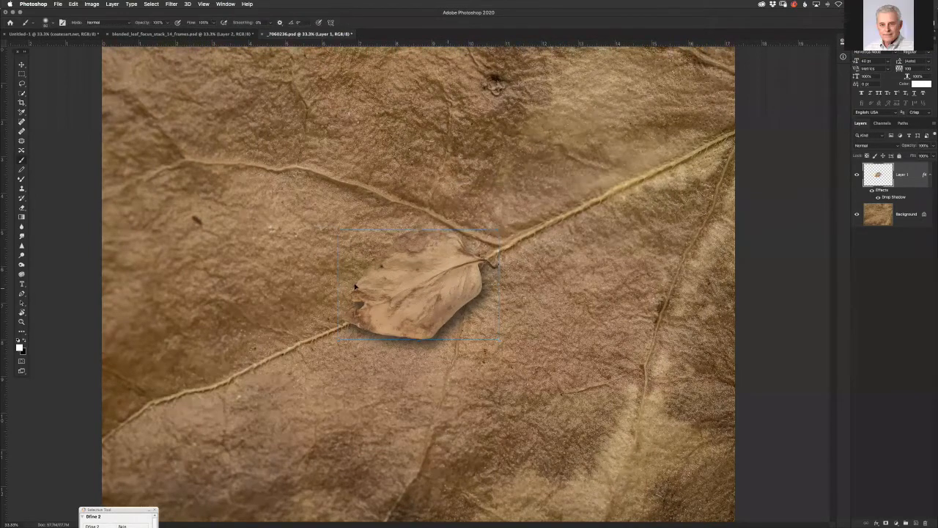
# - Move the small leaf to the upper-left side of the main vein and duplicate its layer
pyautogui.moveTo(370, 275); pyautogui.dragTo(283, 264)
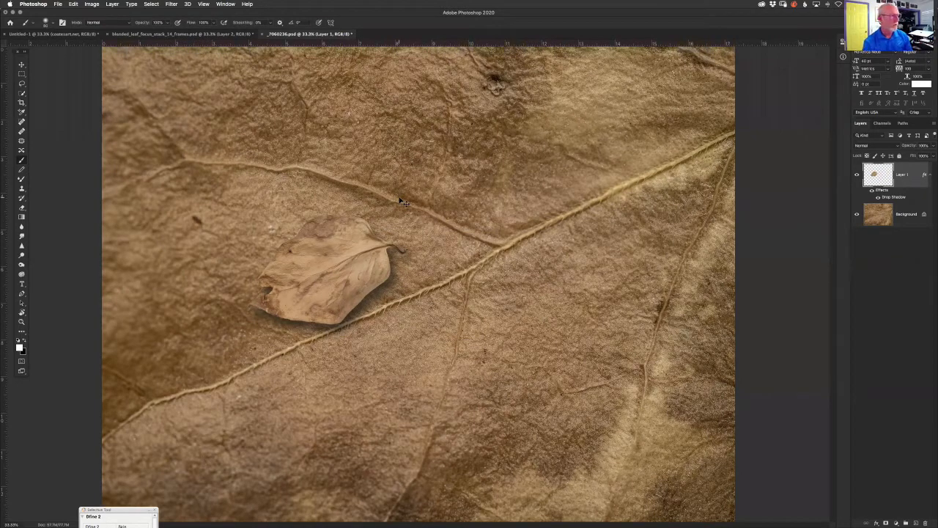
pyautogui.press('super+j')
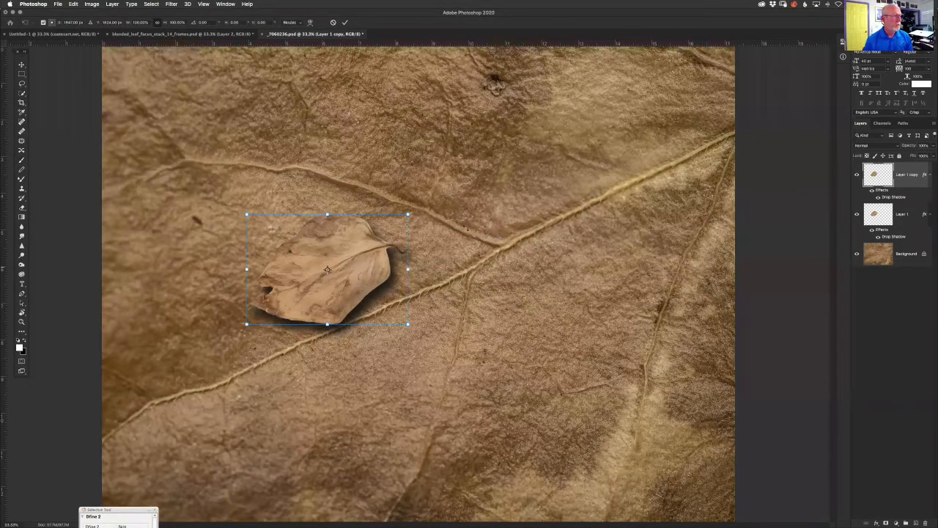
# - Try rotating the duplicated leaf clockwise about its own centre, then undo the rotation
pyautogui.moveTo(430, 281); pyautogui.dragTo(509, 213)
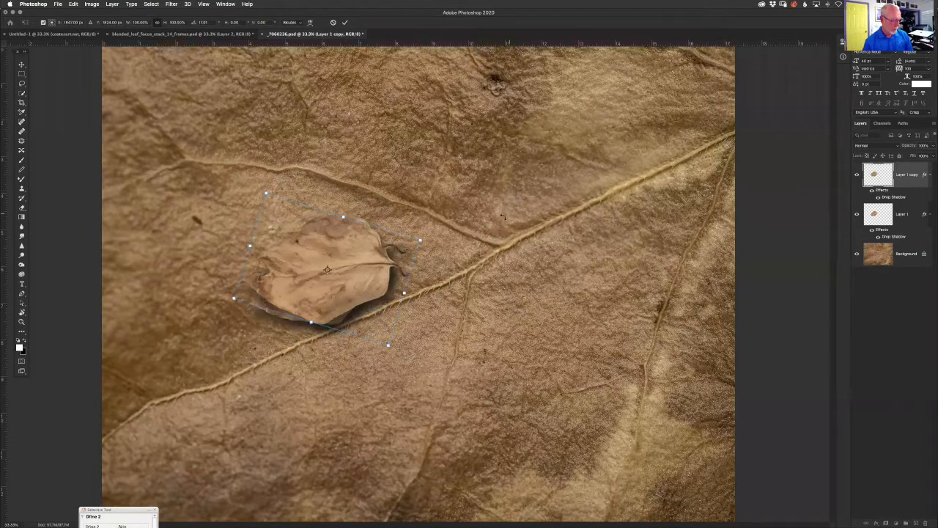
pyautogui.press('super+z')
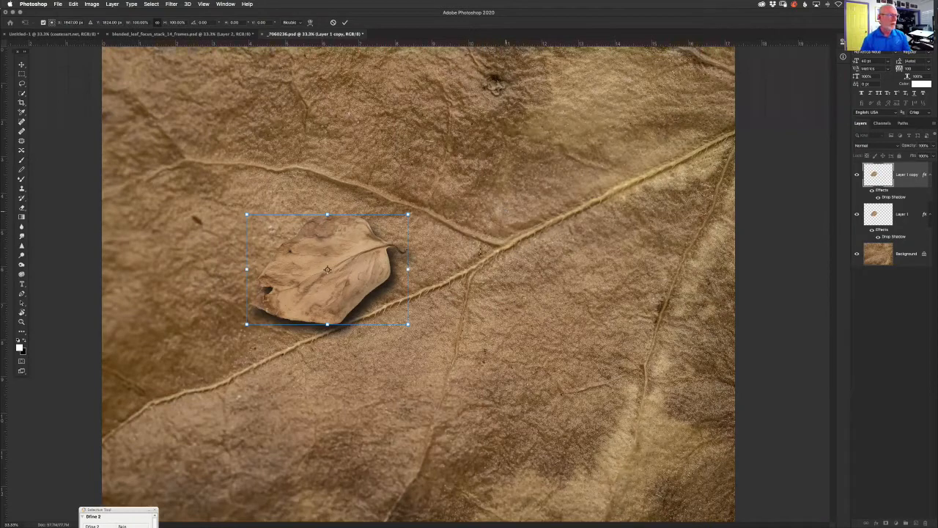
pyautogui.press('super+shift+z')
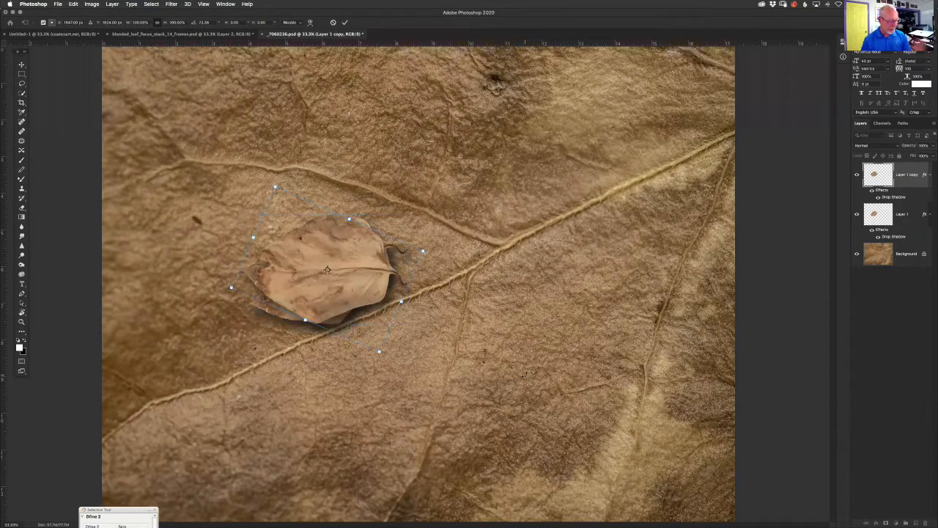
pyautogui.press('super+z')
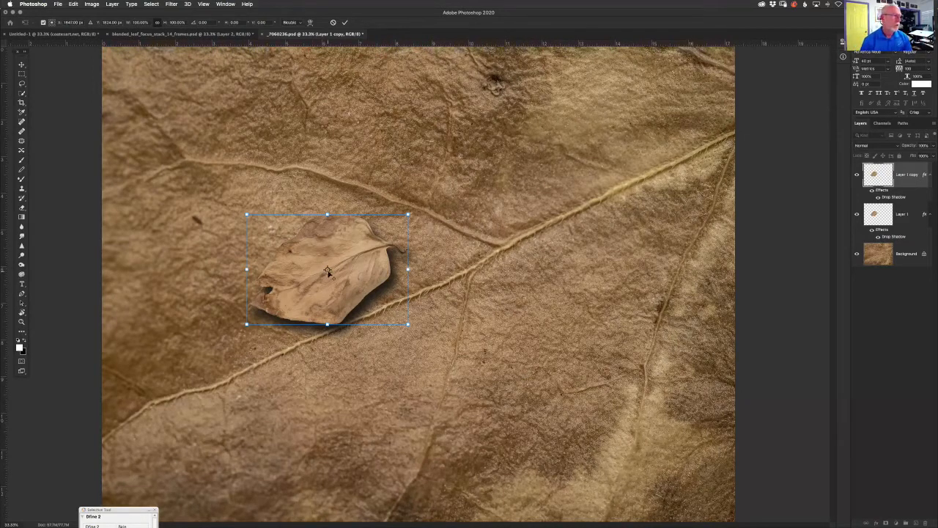
# - Move the duplicated leaf's transform pivot to the tip of its stem and test a freehand clockwise rotation around it
pyautogui.moveTo(328, 270); pyautogui.dragTo(405, 251)
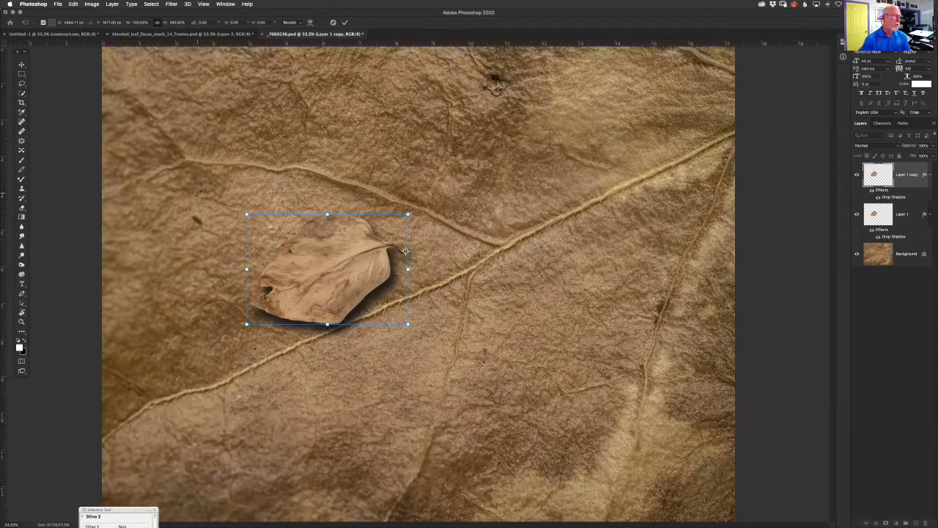
pyautogui.moveTo(209, 181); pyautogui.dragTo(252, 155)
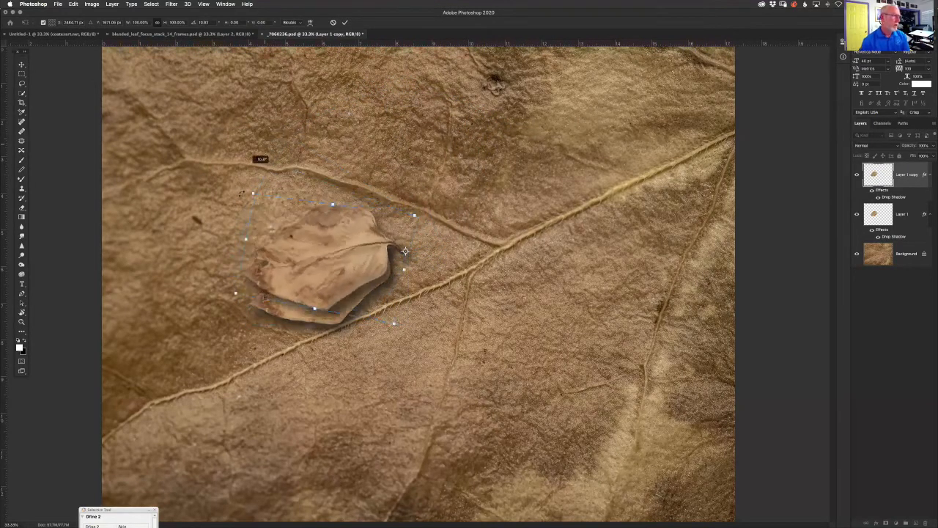
pyautogui.moveTo(241, 194); pyautogui.dragTo(238, 192)
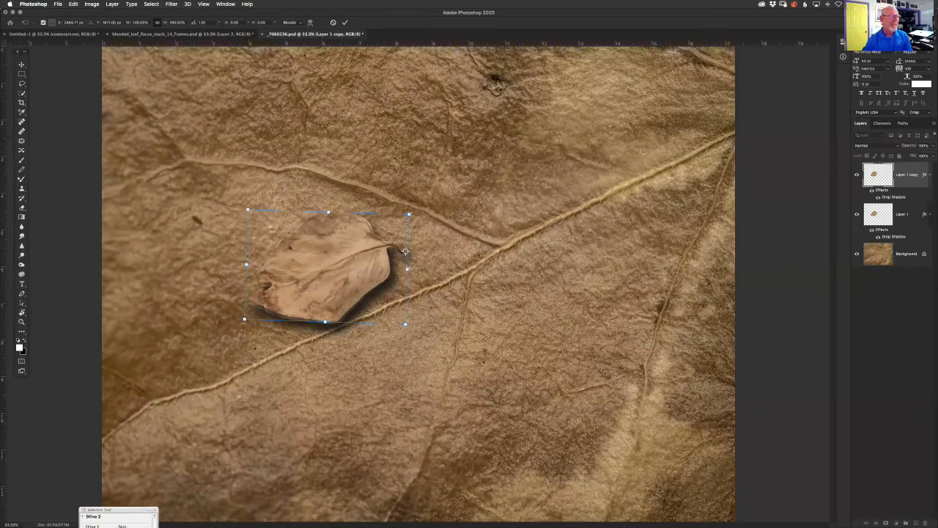
# - Set the duplicated leaf's rotation to 36° about the stem-tip pivot and apply the transform
pyautogui.doubleClick(203, 23)
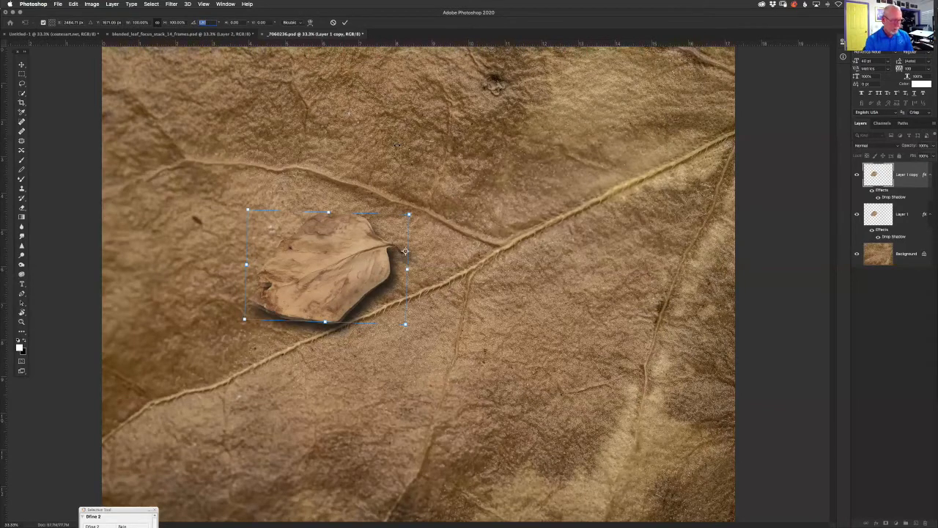
pyautogui.write('3')
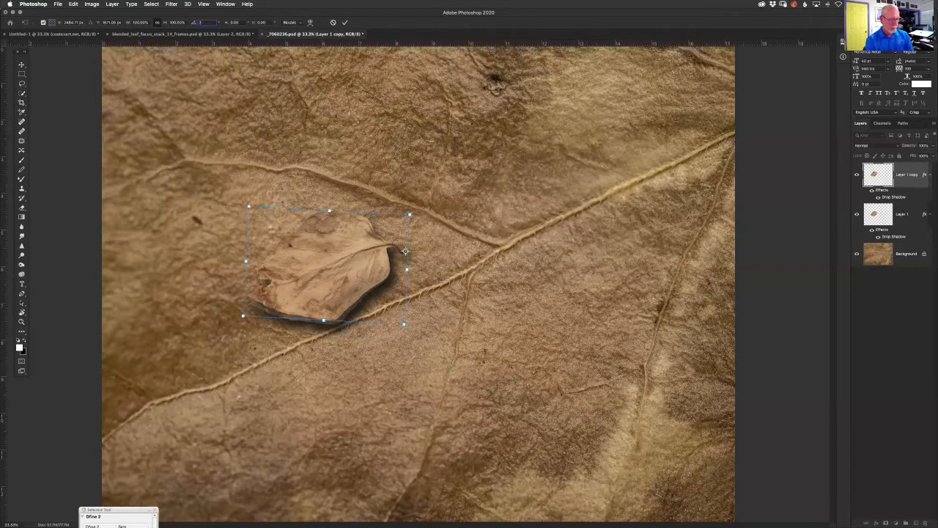
pyautogui.write('6')
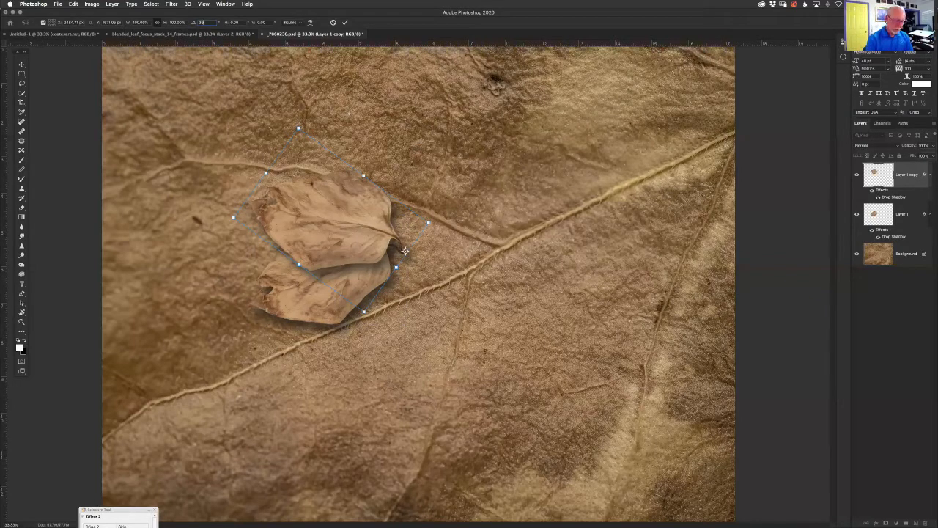
pyautogui.press('Return')
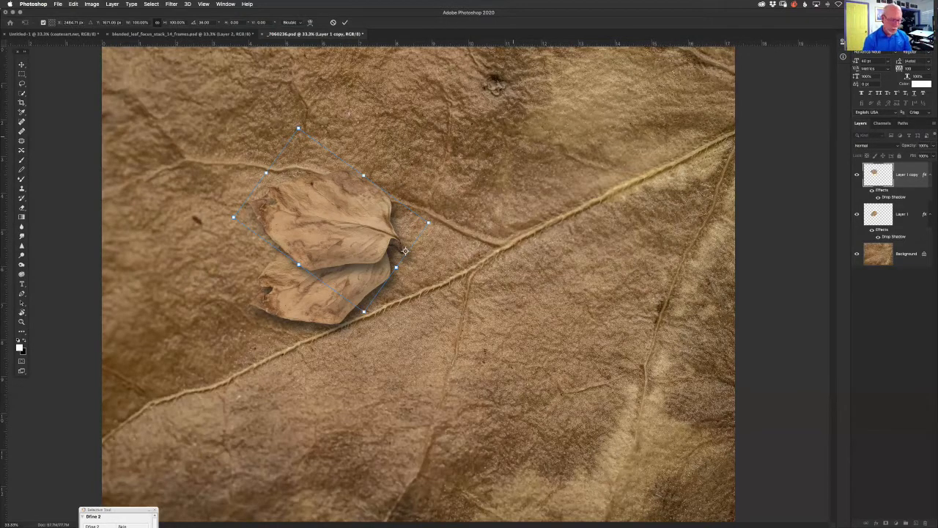
pyautogui.press('Return')
pyautogui.press('b')
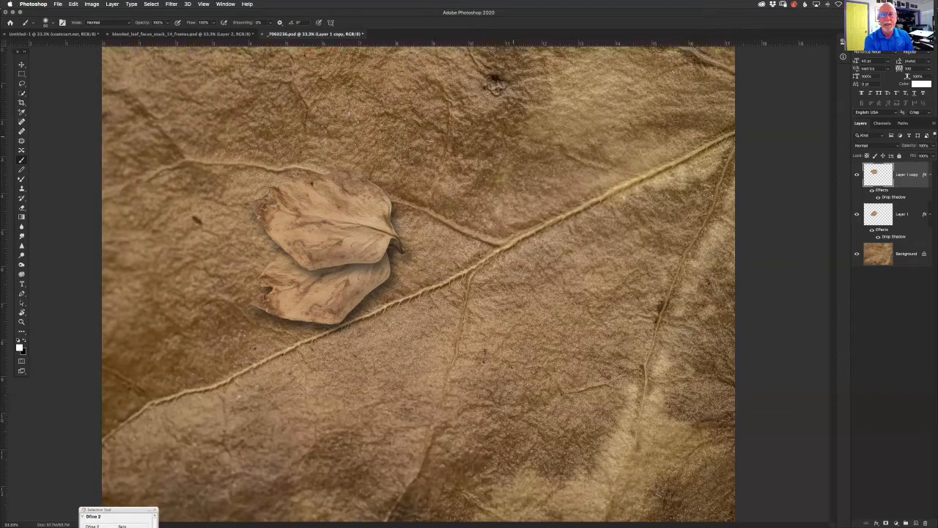
# - Repeat the duplicate-and-rotate transform eight times to complete the ring of leaf petals as a flower
pyautogui.press('alt+shift+super+t')
pyautogui.press('alt+shift+super+t')
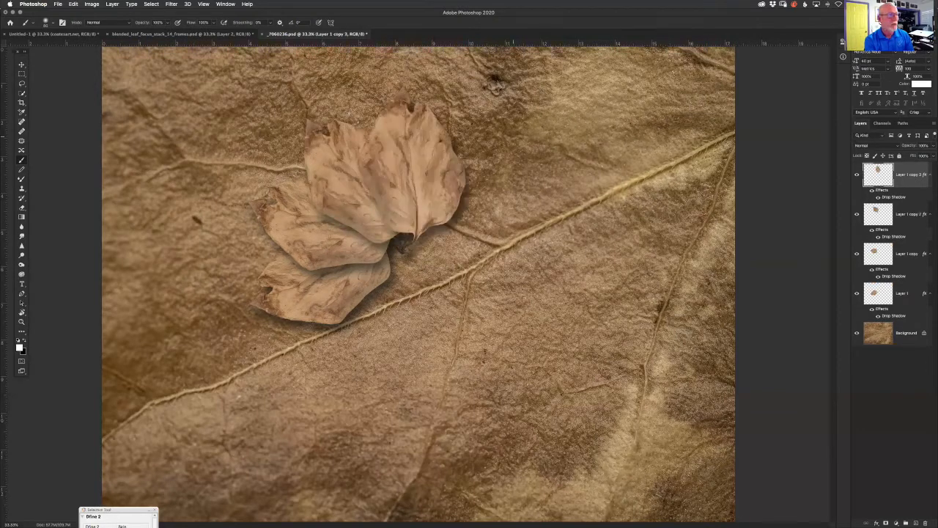
pyautogui.press('alt+shift+super+t')
pyautogui.press('alt+shift+super+t')
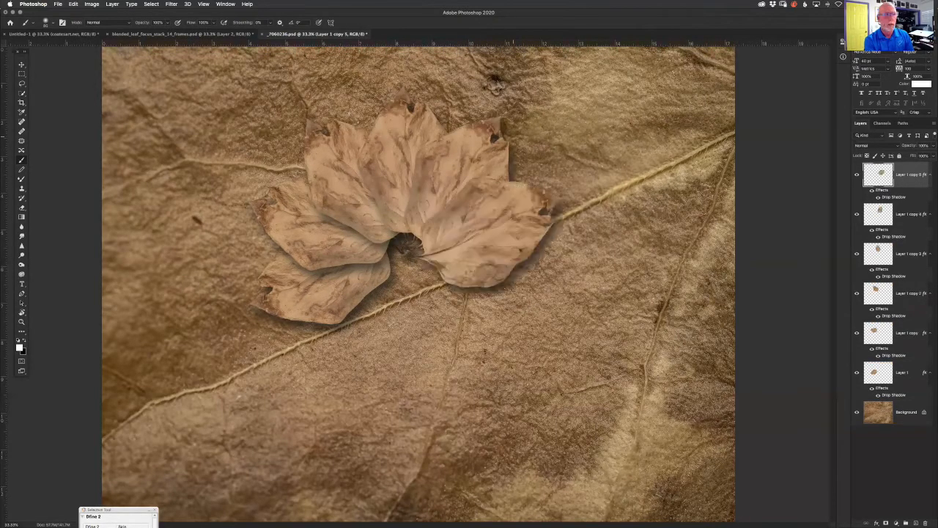
pyautogui.press('alt+shift+super+t')
pyautogui.press('alt+shift+super+t')
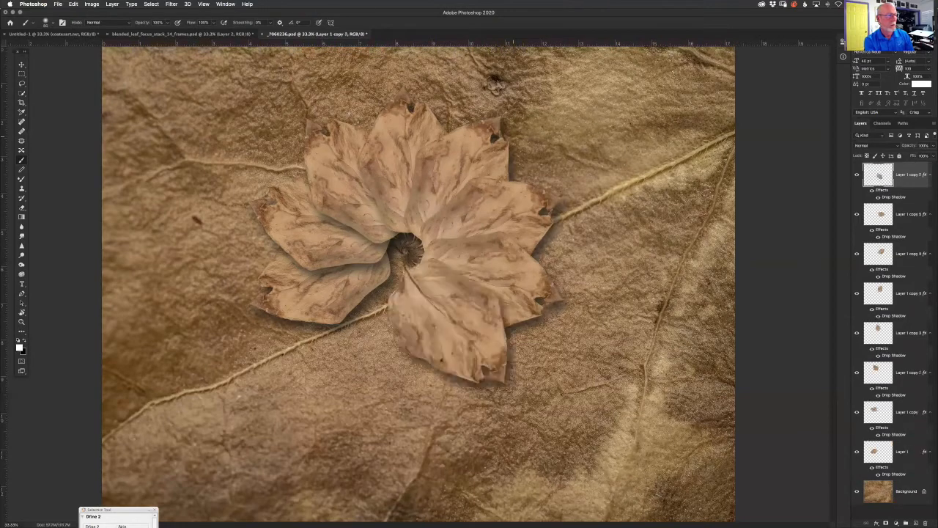
pyautogui.press('alt+shift+super+t')
pyautogui.press('alt+shift+super+t')
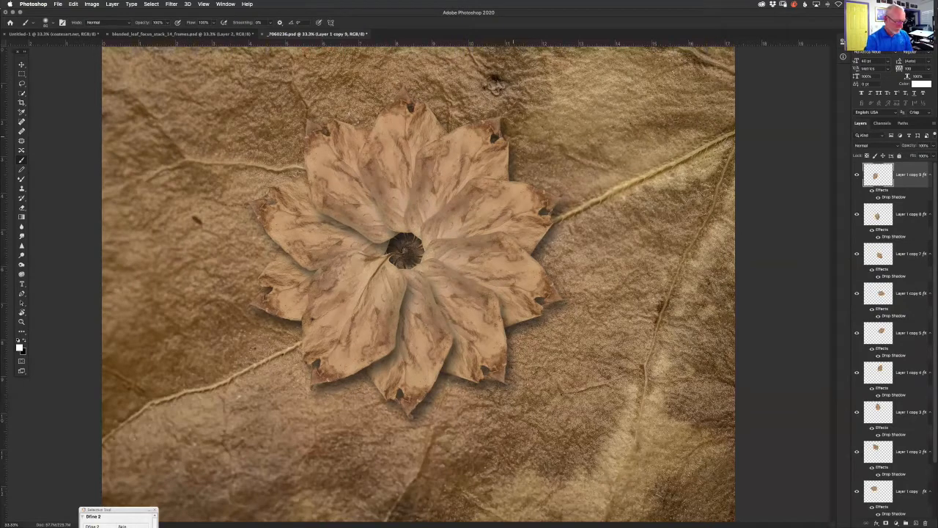
# - Keep repeating the duplicate-and-rotate transform to stack a second ring of leaf copies over the flower
pyautogui.press('super+alt+shift+t')
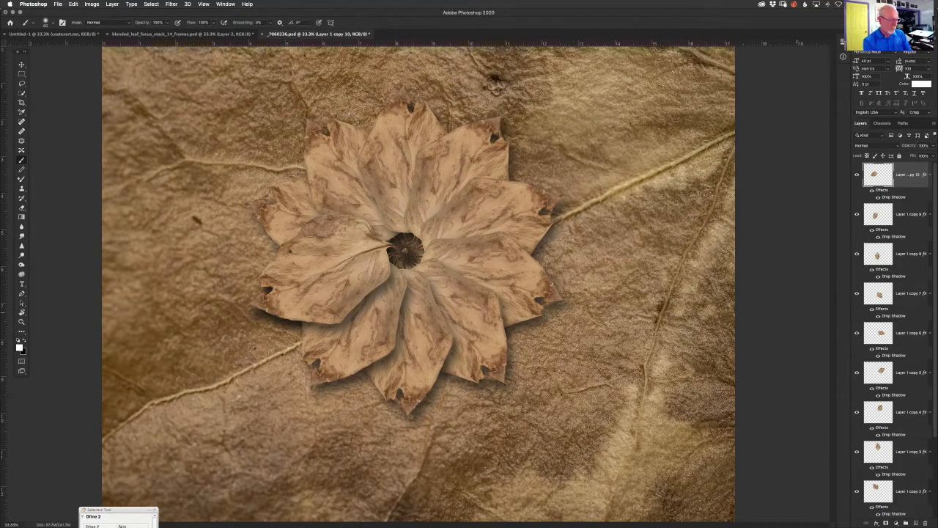
pyautogui.press('super+alt+shift+t')
pyautogui.press('super+alt+shift+t')
pyautogui.press('super+alt+shift+t')
pyautogui.press('super+alt+shift+t')
pyautogui.press('super+alt+shift+t')
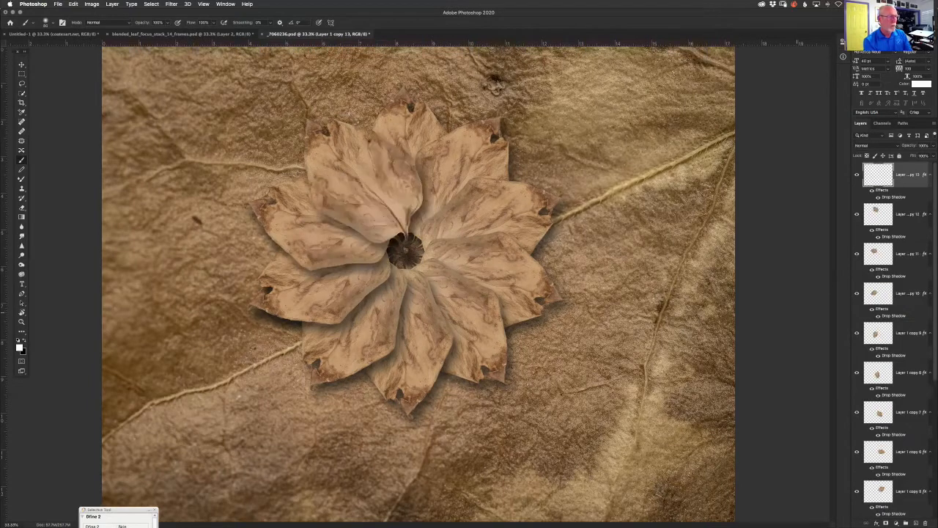
pyautogui.press('super+alt+shift+t')
pyautogui.press('super+alt+shift+t')
pyautogui.press('super+alt+shift+t')
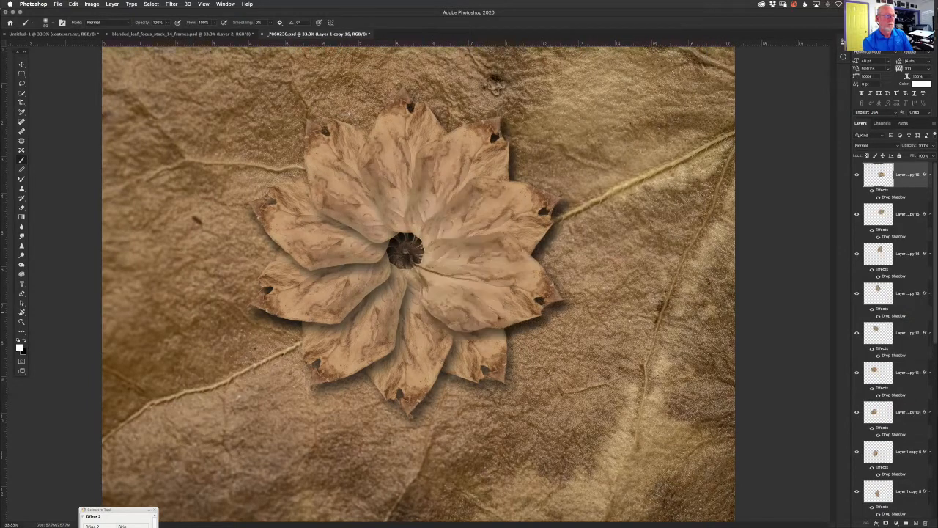
pyautogui.press('super+alt+shift+t')
pyautogui.press('super+alt+shift+t')
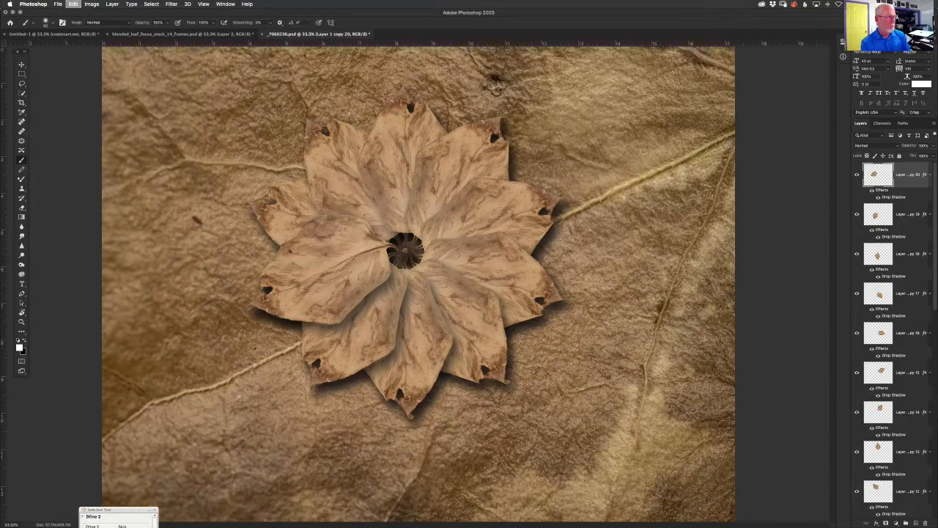
# - Undo the extra leaf copies until only the first complete ring of petals remains, with Layer 1 copy 9 on top
pyautogui.press('super+z')
pyautogui.press('super+z')
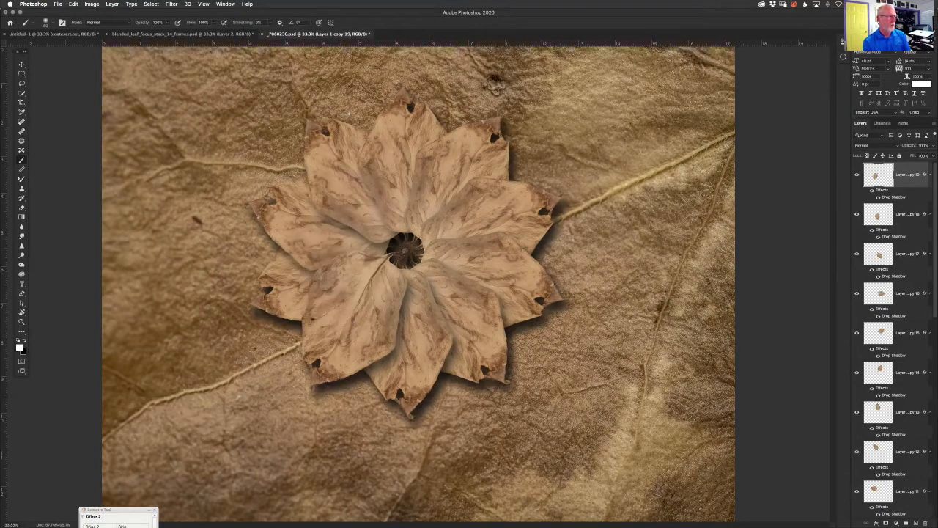
pyautogui.press('super+z')
pyautogui.press('super+z')
pyautogui.press('super+z')
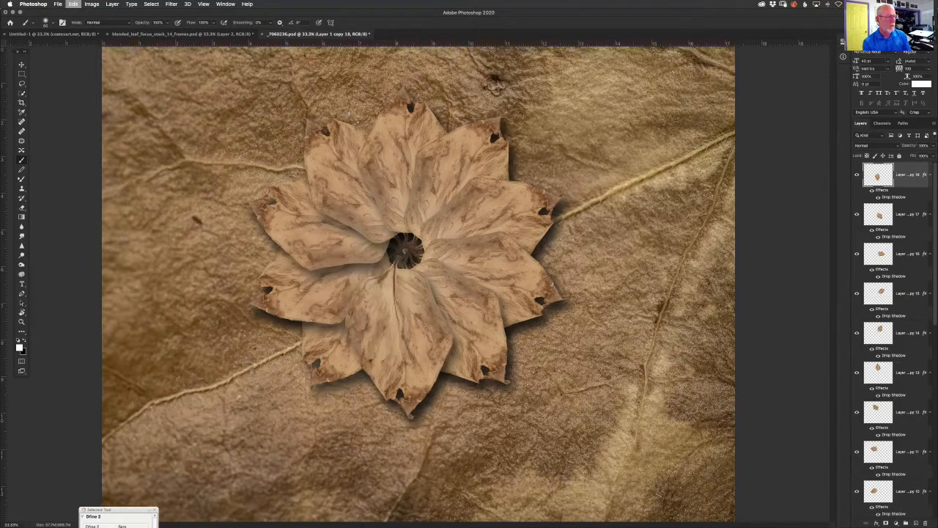
pyautogui.press('super+z')
pyautogui.press('super+z')
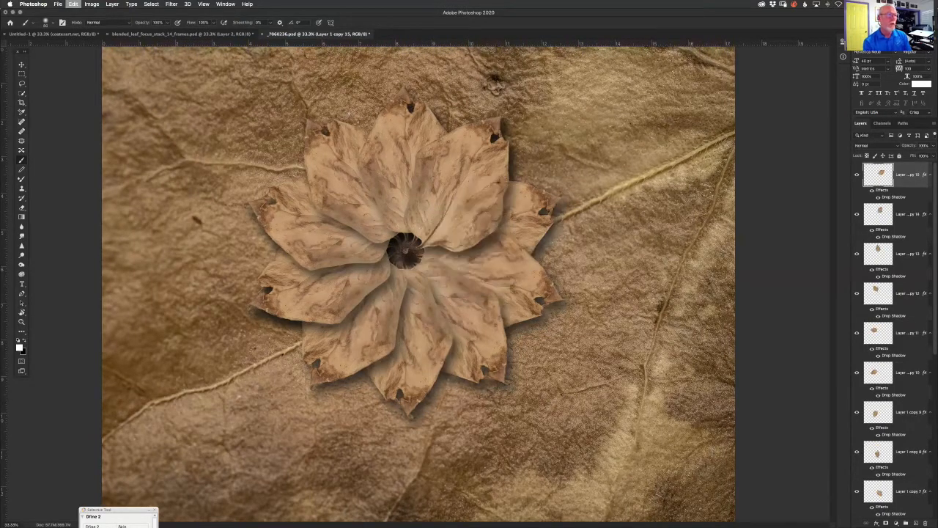
pyautogui.press('super+z')
pyautogui.press('super+z')
pyautogui.press('super+z')
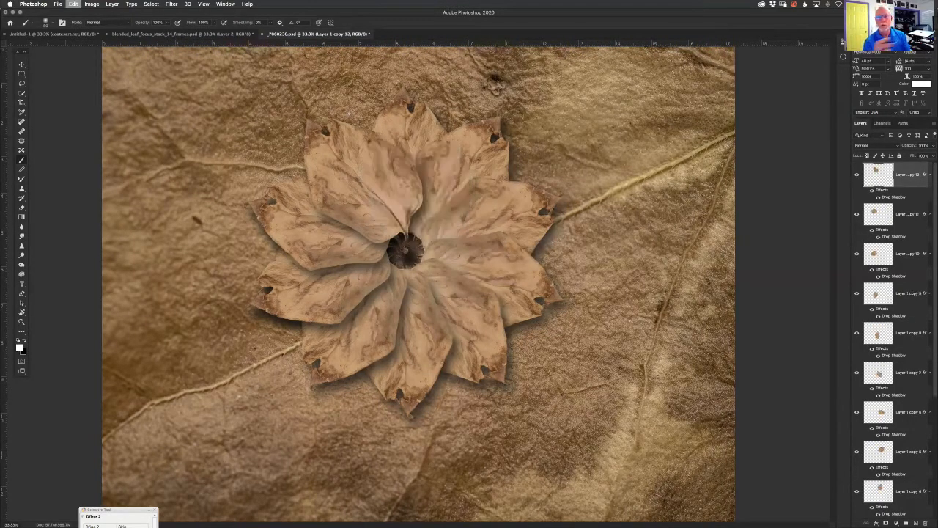
pyautogui.press('super+z')
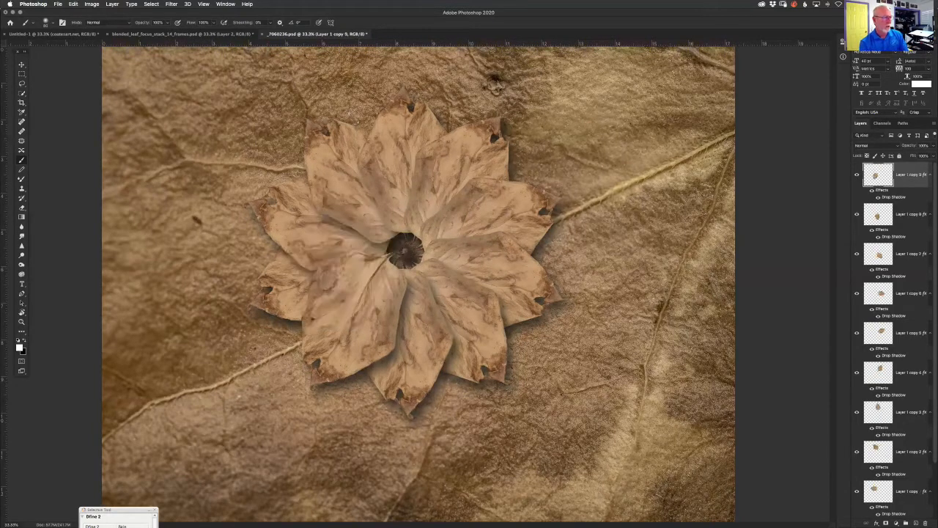
pyautogui.press('super+z')
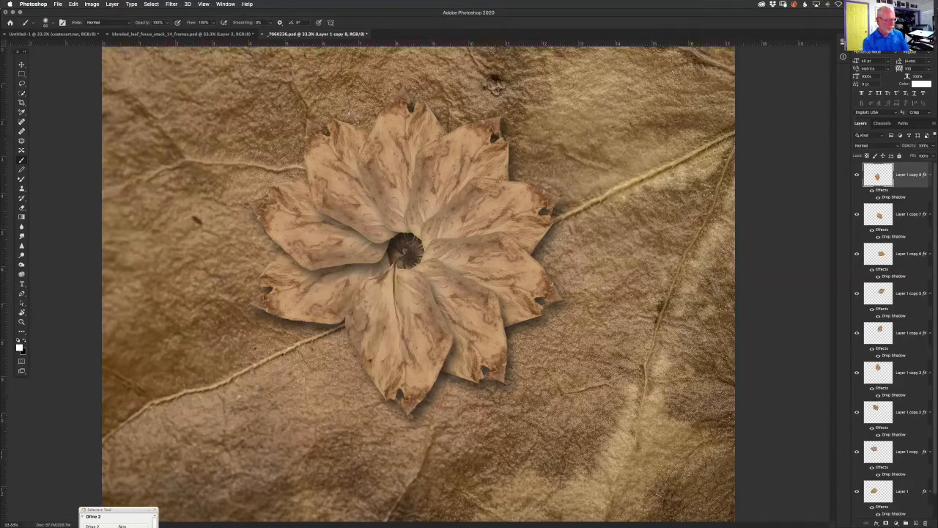
pyautogui.press('super+shift+z')
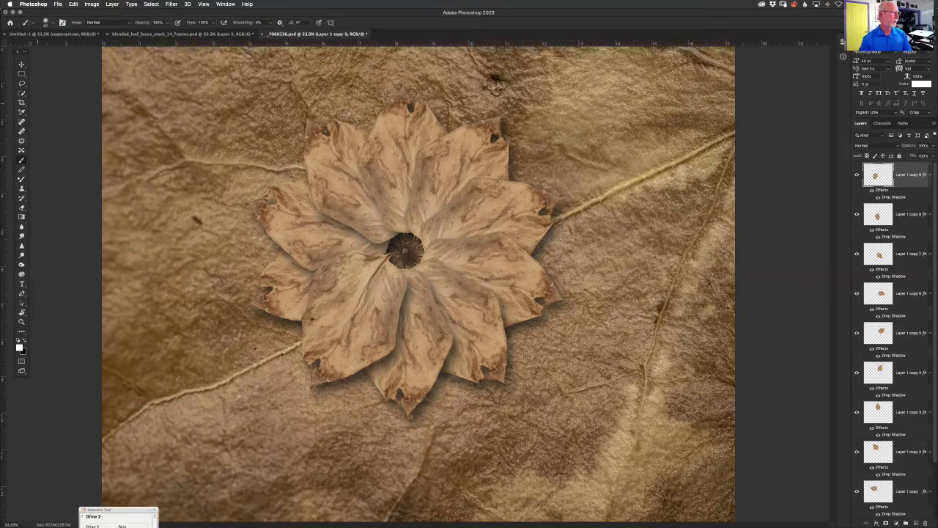
# - Try rotating the topmost leaf by 18° about its own centre, then cancel the transform
pyautogui.press('super+t')
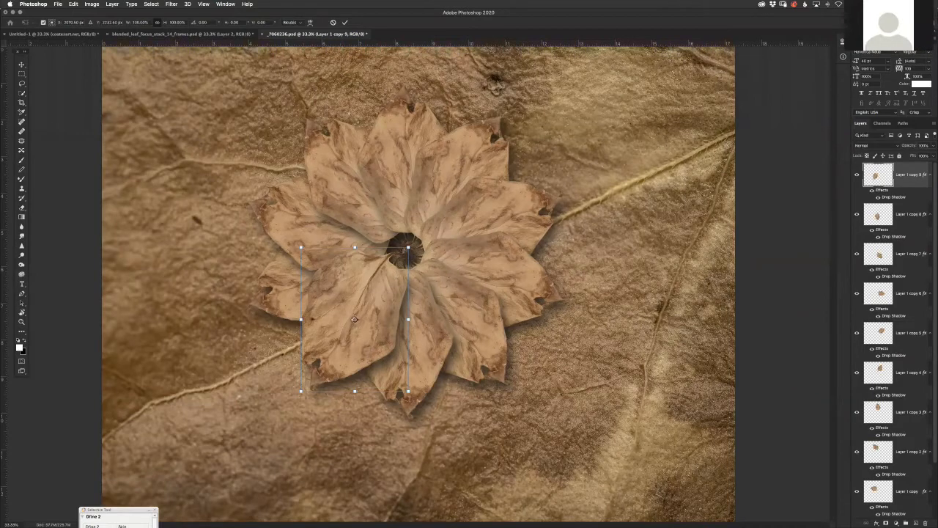
pyautogui.doubleClick(205, 23)
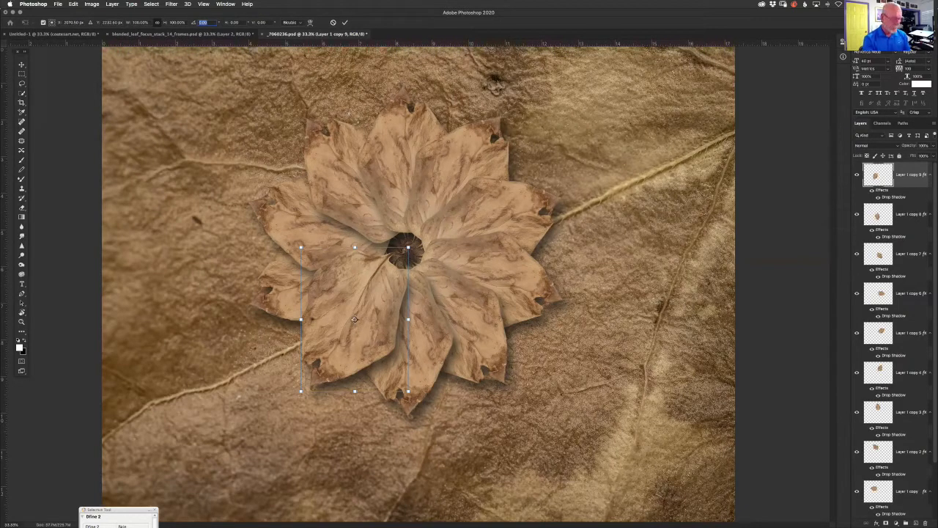
pyautogui.write('18')
pyautogui.press('Return')
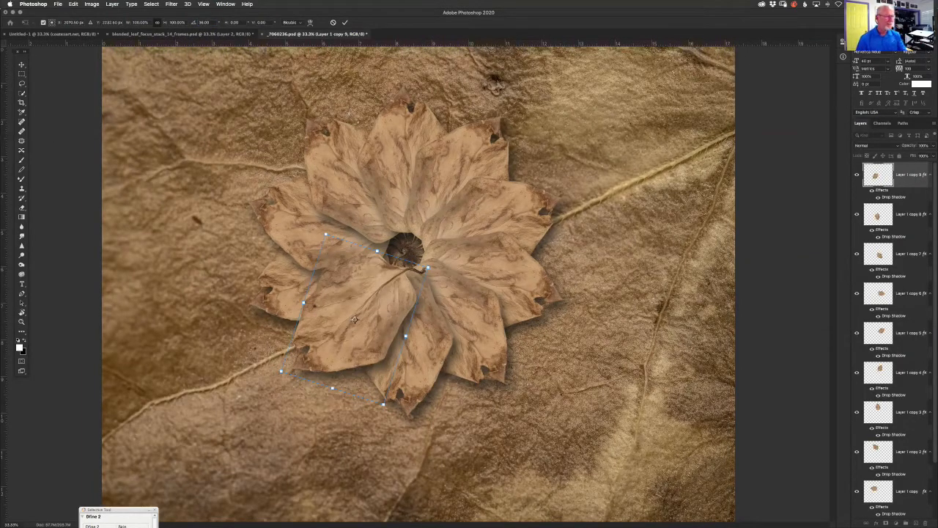
pyautogui.press('Return')
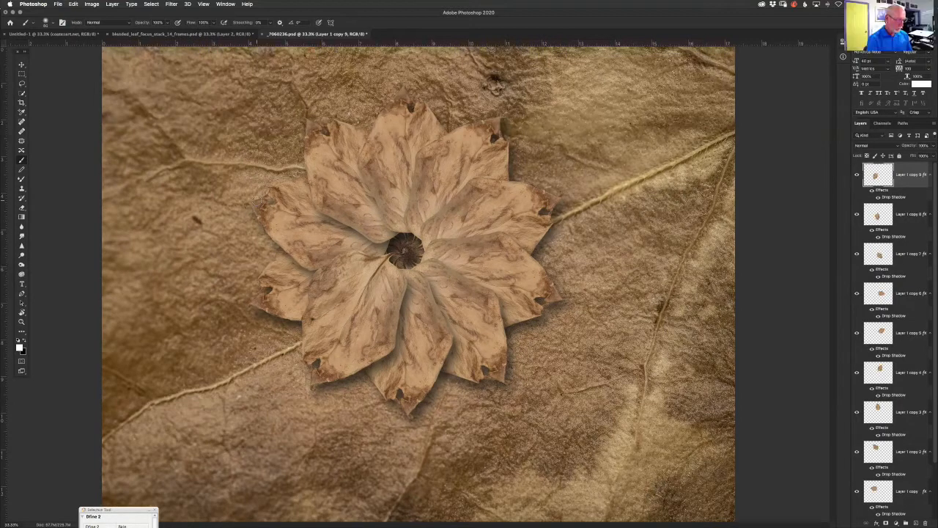
# - Try rotating the topmost leaf about a pivot placed outside the flower on the background's upper-right area, then cancel the transform
pyautogui.press('super+t')
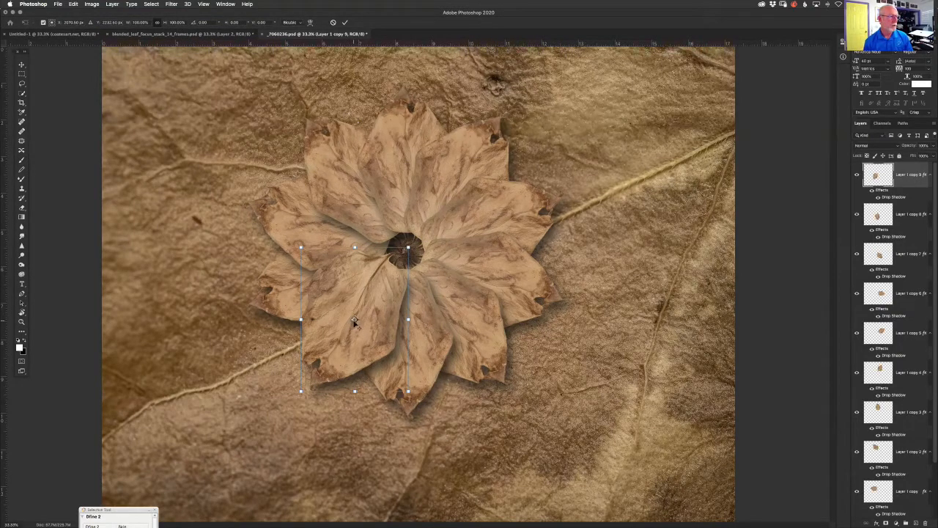
pyautogui.moveTo(354, 320); pyautogui.dragTo(562, 106)
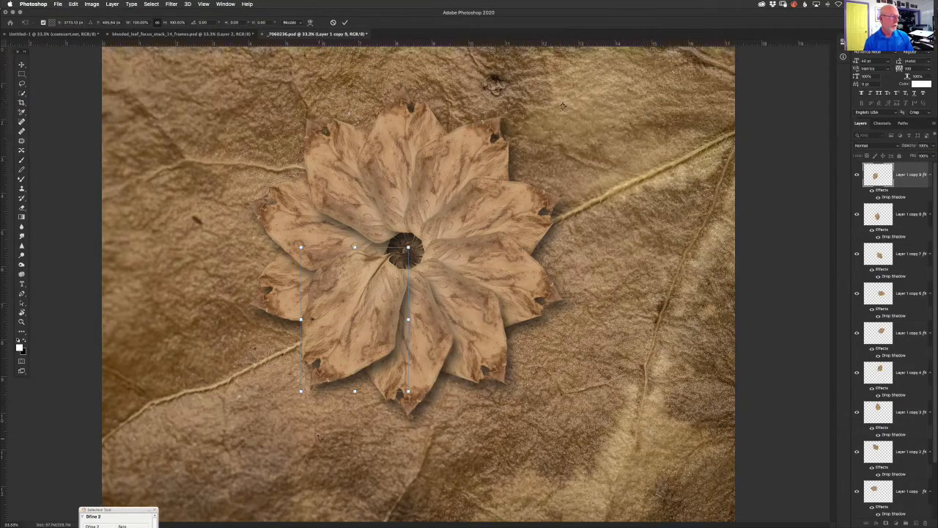
pyautogui.moveTo(313, 423); pyautogui.dragTo(879, 403)
pyautogui.moveTo(868, 272); pyautogui.dragTo(305, 348)
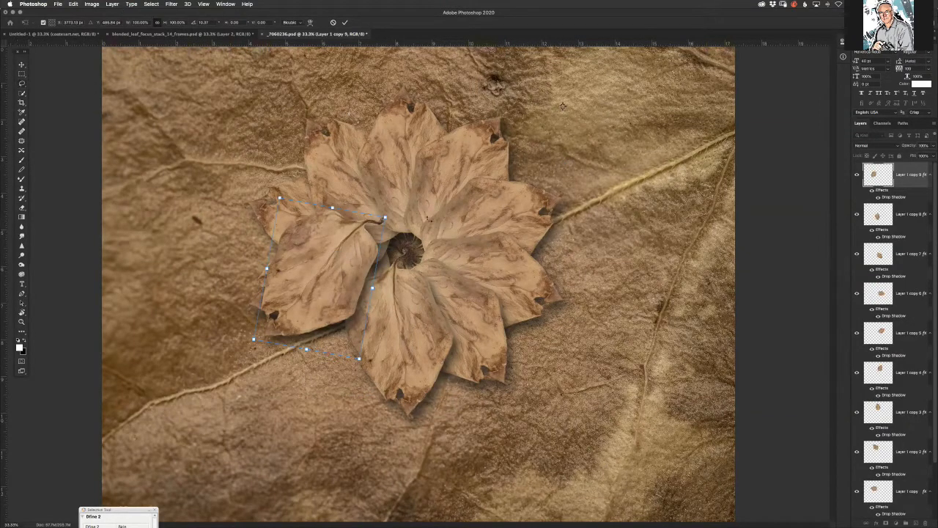
pyautogui.press('Return')
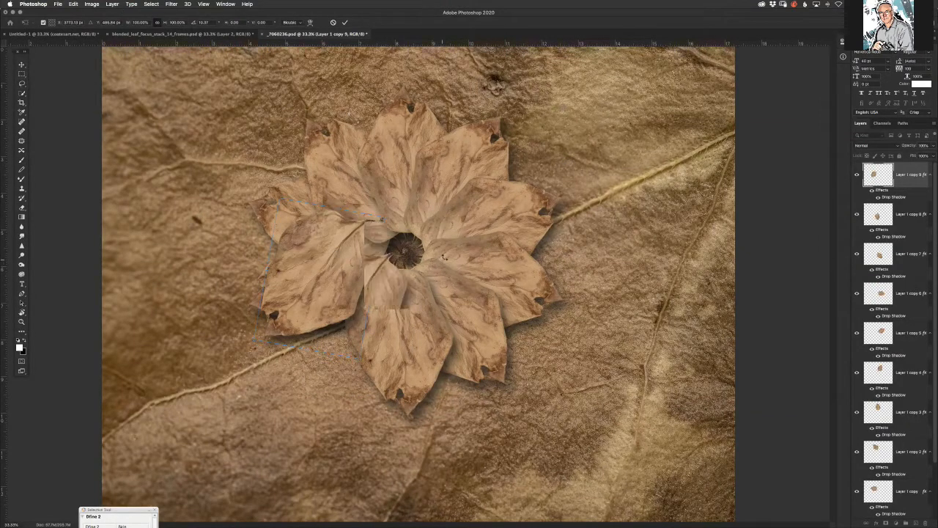
pyautogui.press('b')
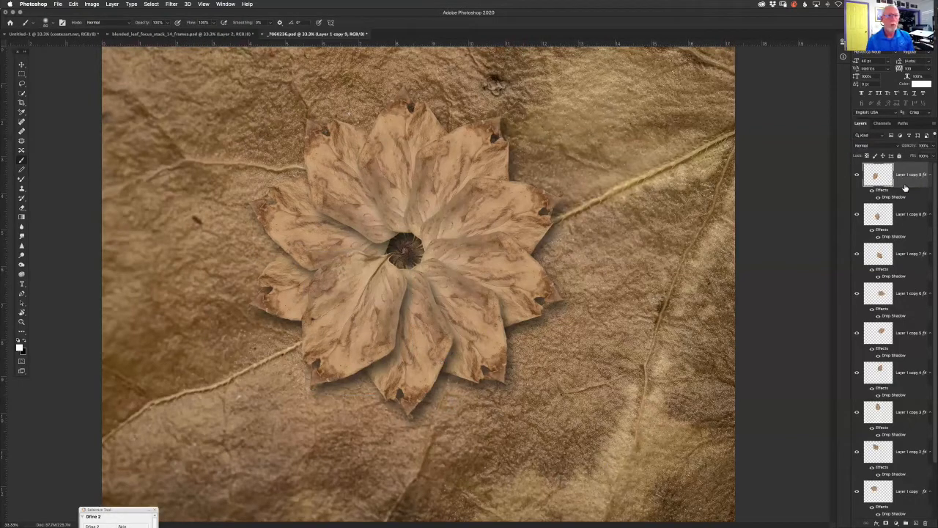
# - Select all the leaf layers down to Layer 1, excluding the background, and copy them into a new layer
pyautogui.scroll(-3, 922, 205)
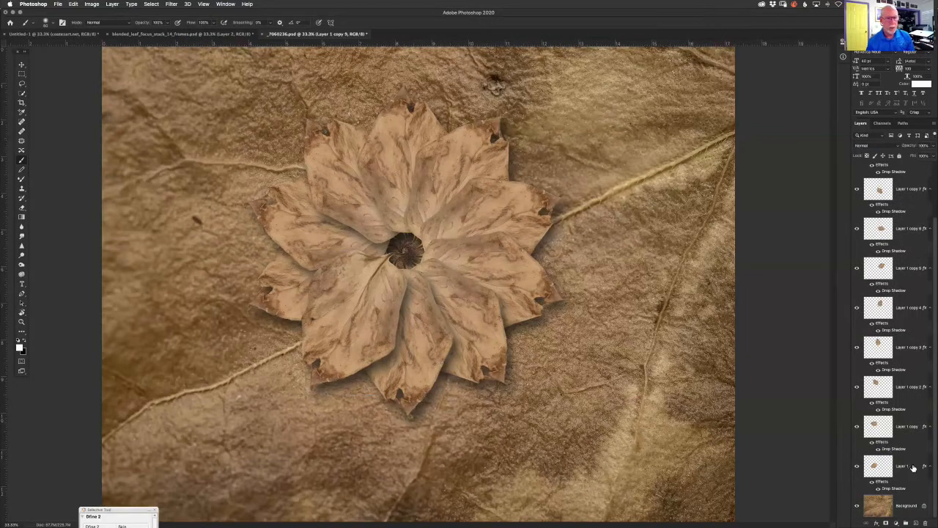
pyautogui.keyDown('shift'); pyautogui.click(908, 460); pyautogui.keyUp('shift')
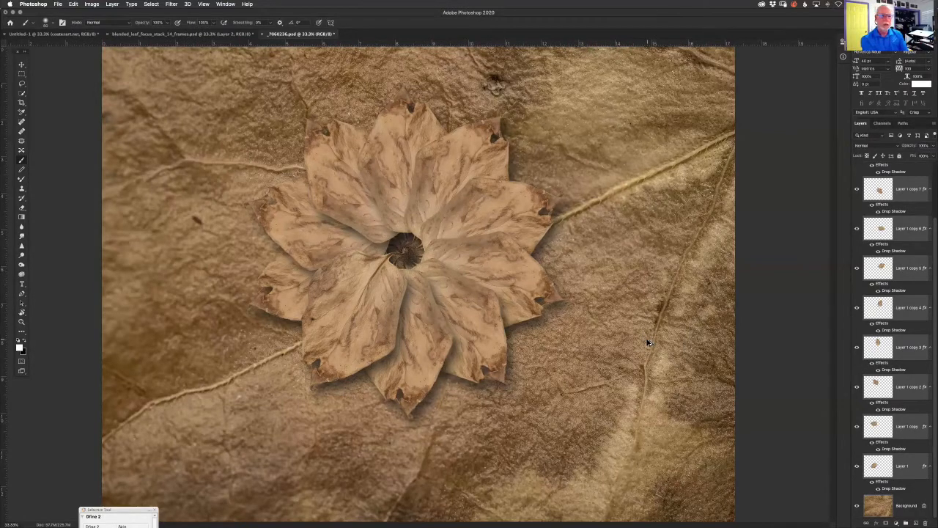
pyautogui.press('super+j')
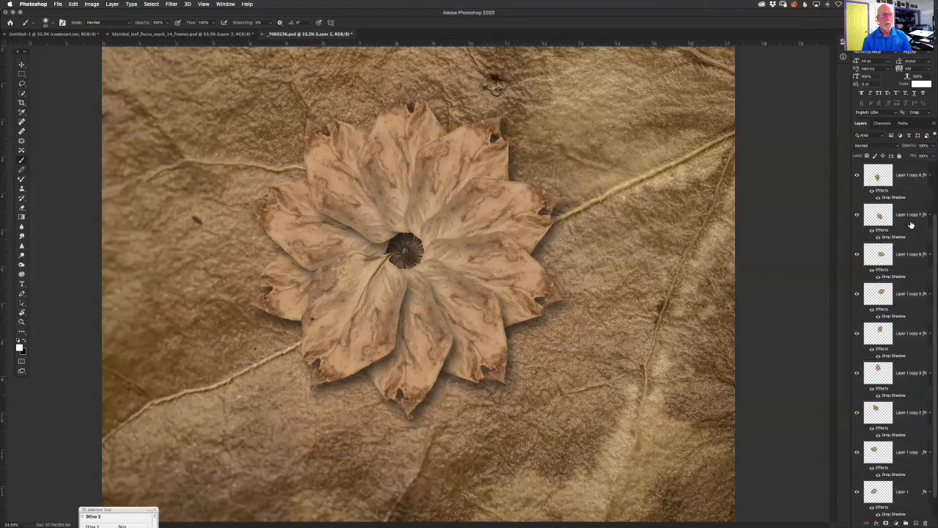
# - Delete the merged Layer 2 that includes the background texture, and hide the Background layer
pyautogui.scroll(3, 932, 232)
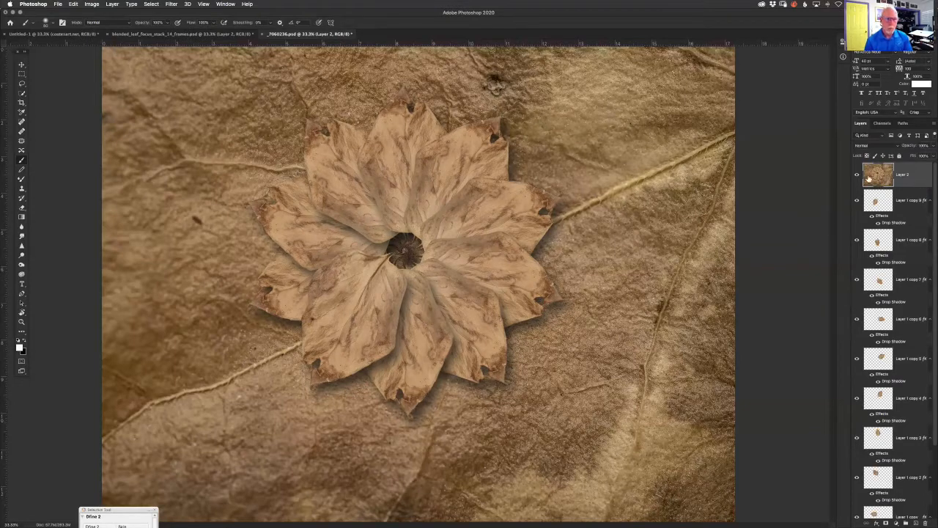
pyautogui.moveTo(920, 183); pyautogui.dragTo(926, 519)
pyautogui.scroll(-3, 933, 469)
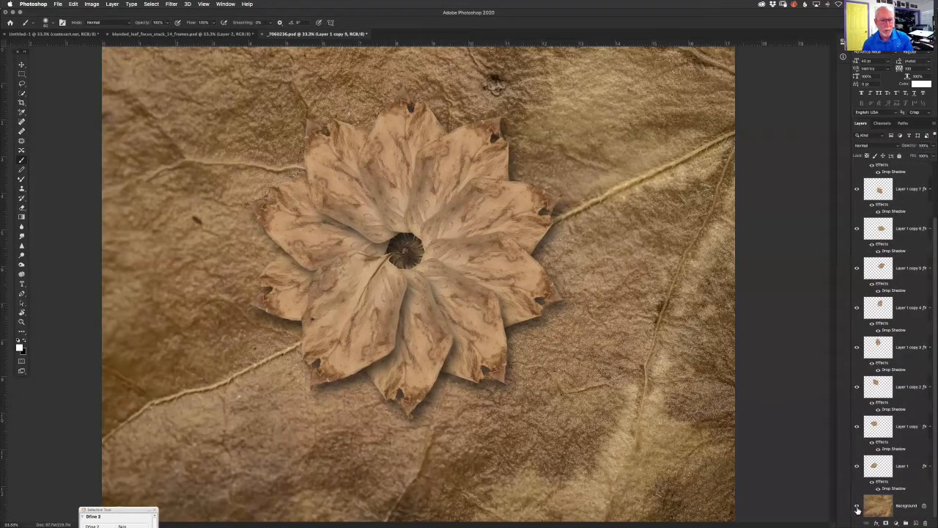
pyautogui.click(856, 505)
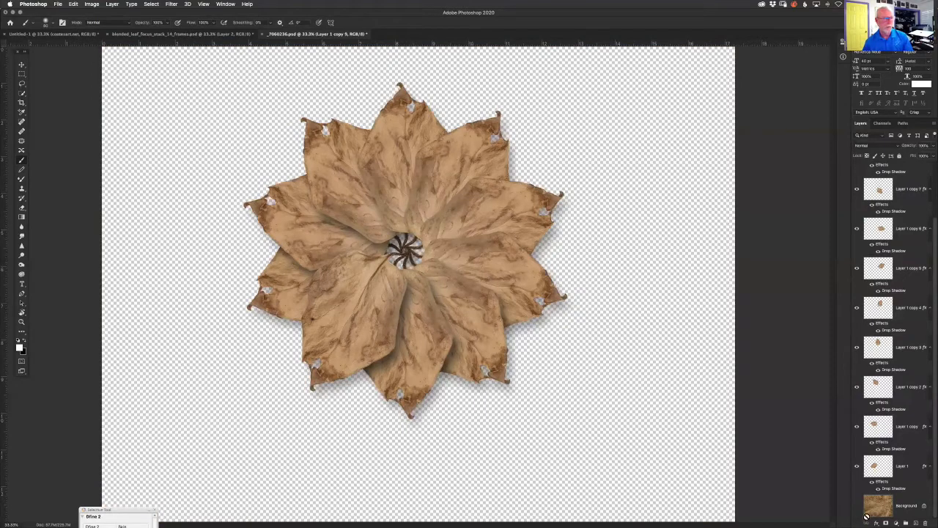
# - Select all leaf layers from Layer 1 up to Layer 1 copy 9 and merge a copy of them into a new layer
pyautogui.click(903, 468)
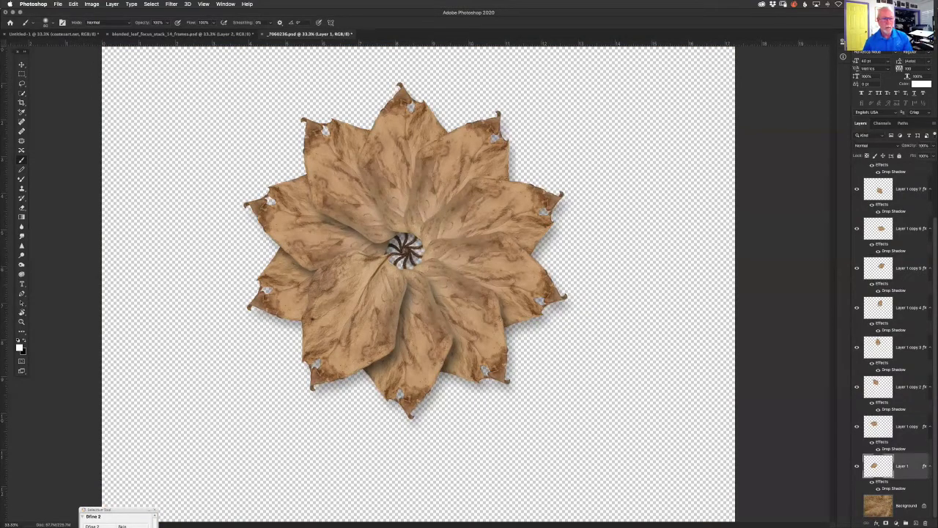
pyautogui.scroll(3, 933, 460)
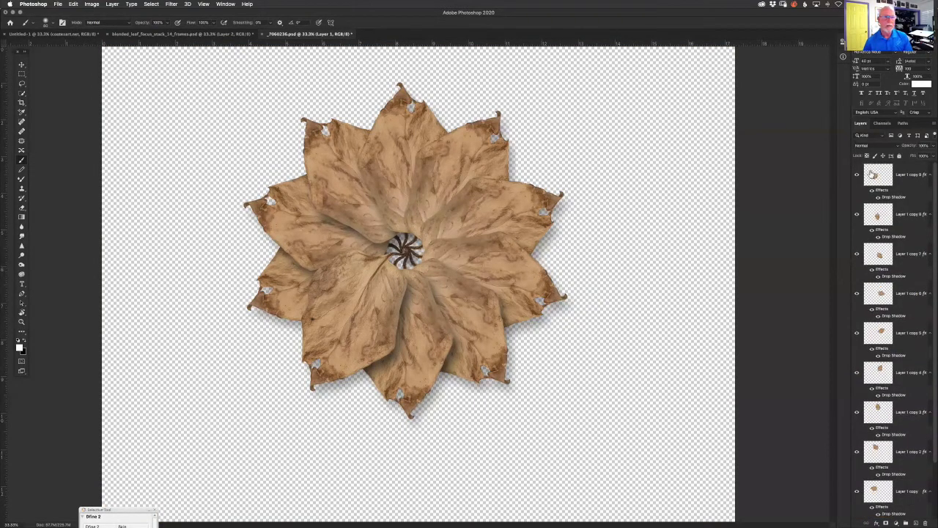
pyautogui.keyDown('shift'); pyautogui.click(909, 176); pyautogui.keyUp('shift')
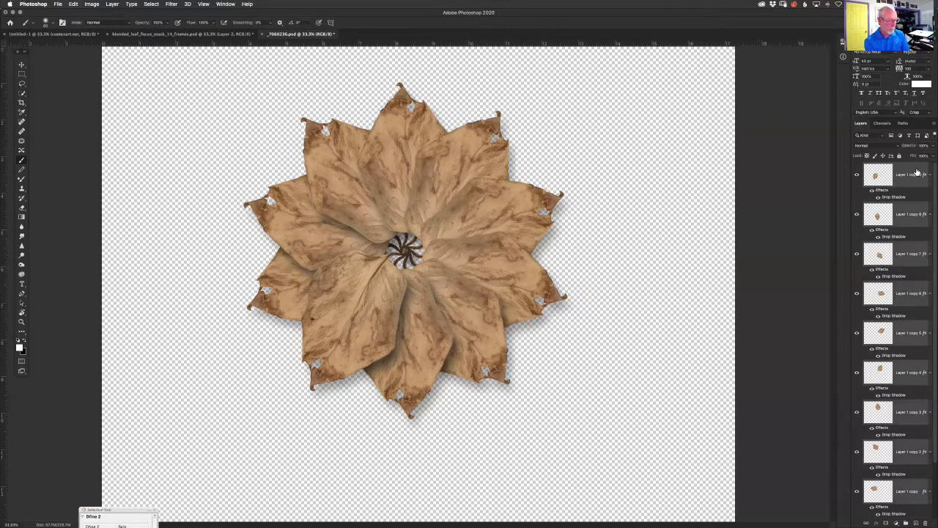
pyautogui.press('super+alt+e')
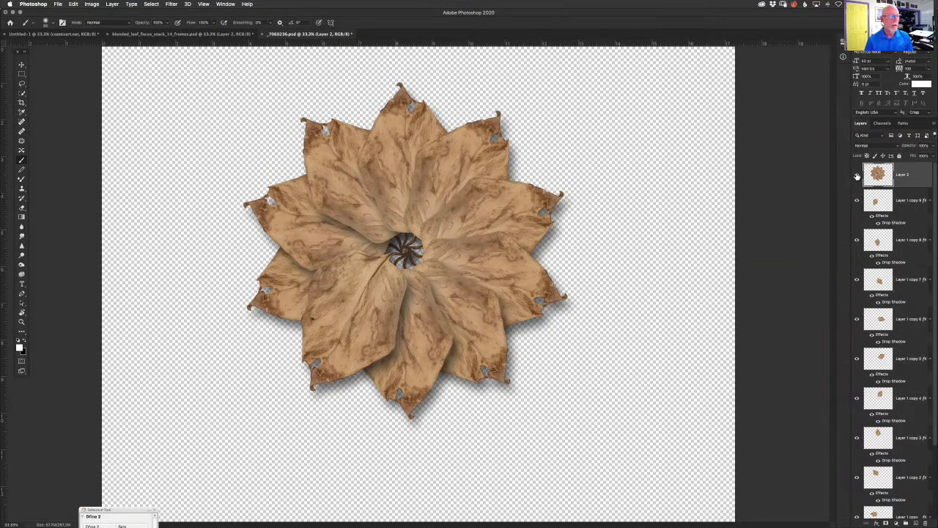
# - Show only the merged flower layer and delete the individual leaf layers from Layer 1 copy 9 down to Layer 1
pyautogui.click(857, 177)
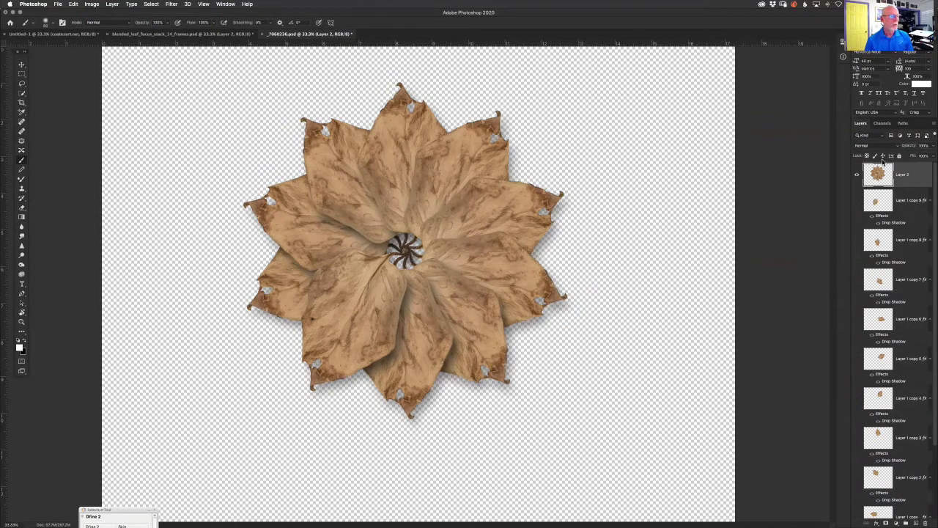
pyautogui.click(908, 205)
pyautogui.scroll(-3, 932, 224)
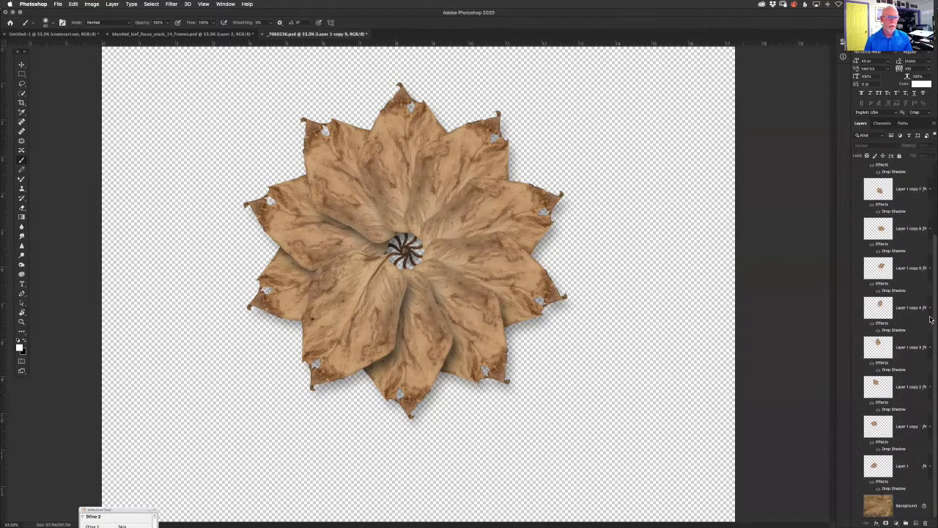
pyautogui.keyDown('shift'); pyautogui.click(911, 466); pyautogui.keyUp('shift')
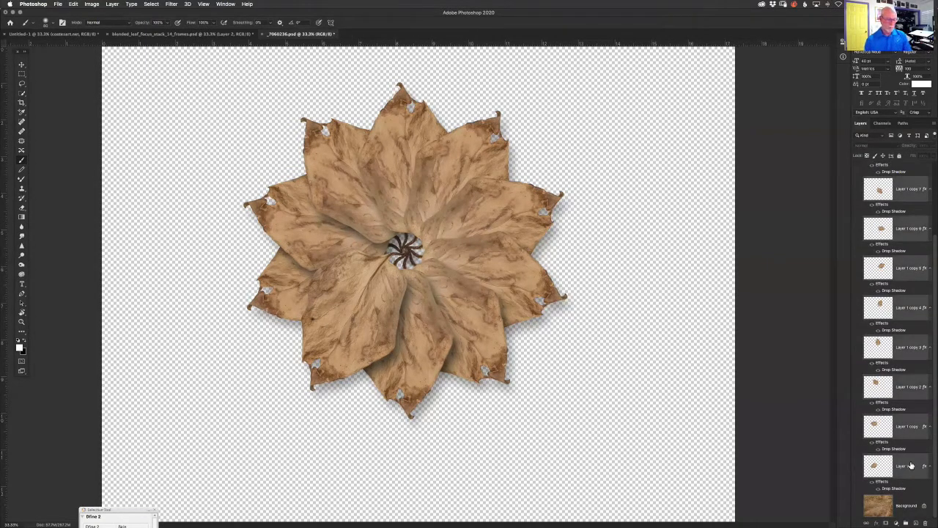
pyautogui.press('Delete')
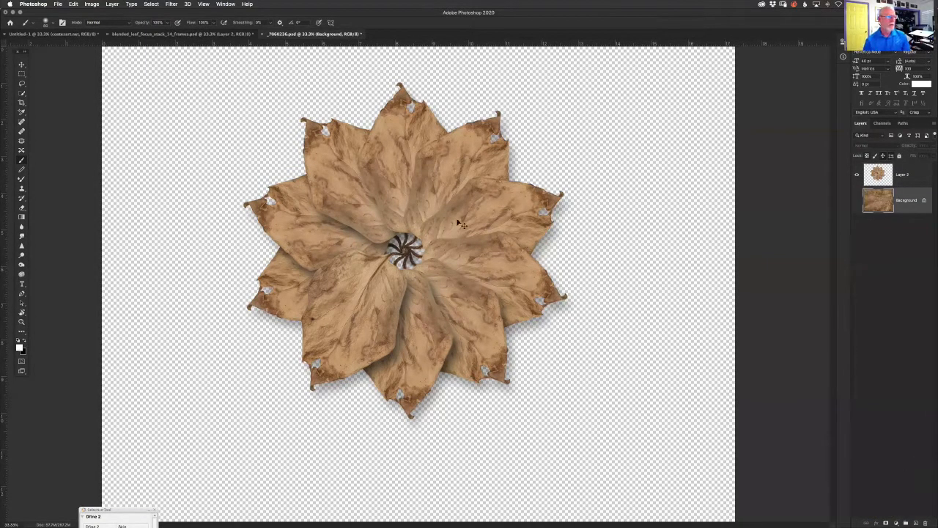
# - Move the merged flower on Layer 2 close to the middle of the canvas and make the Background layer visible
pyautogui.moveTo(460, 224); pyautogui.dragTo(512, 353)
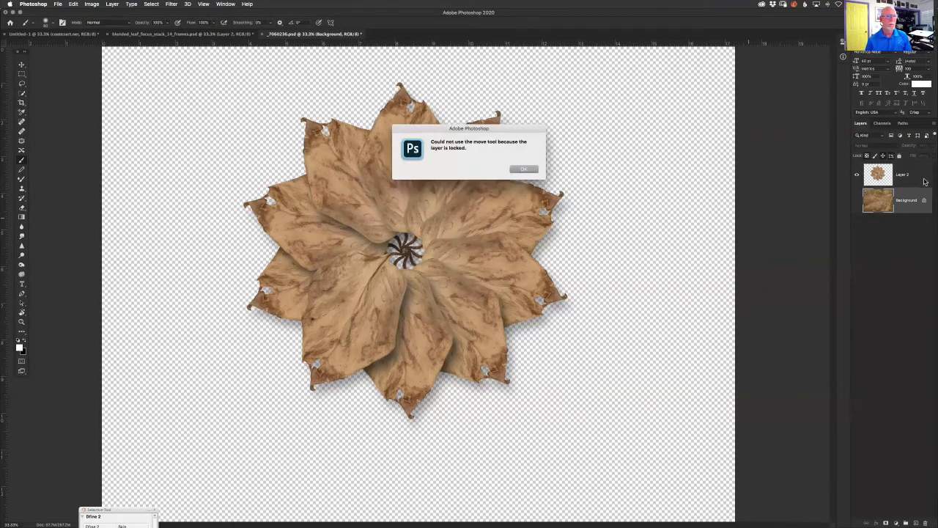
pyautogui.click(525, 169)
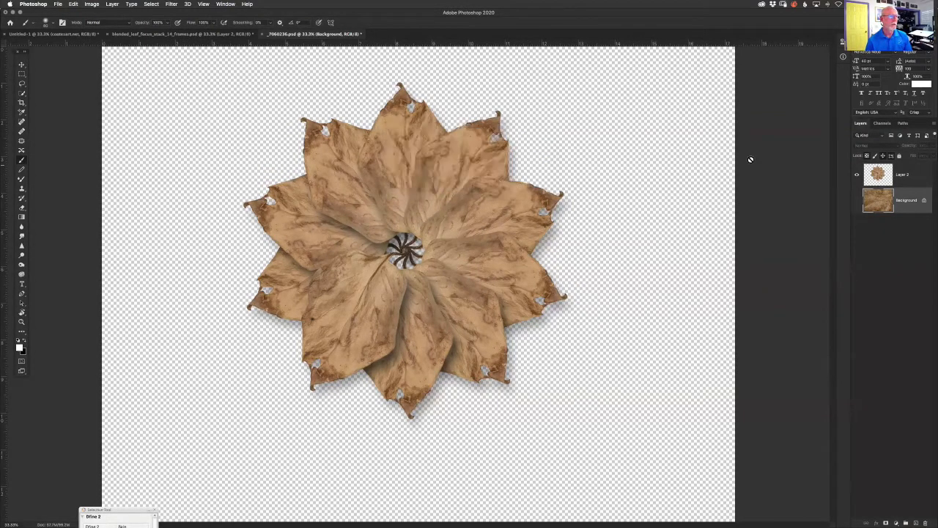
pyautogui.click(911, 176)
pyautogui.moveTo(450, 230)
pyautogui.mouseDown()
pyautogui.moveTo(500, 313)
pyautogui.moveTo(379, 169)
pyautogui.moveTo(503, 277)
pyautogui.moveTo(591, 260)
pyautogui.moveTo(461, 274)
pyautogui.moveTo(423, 251)
pyautogui.mouseUp()
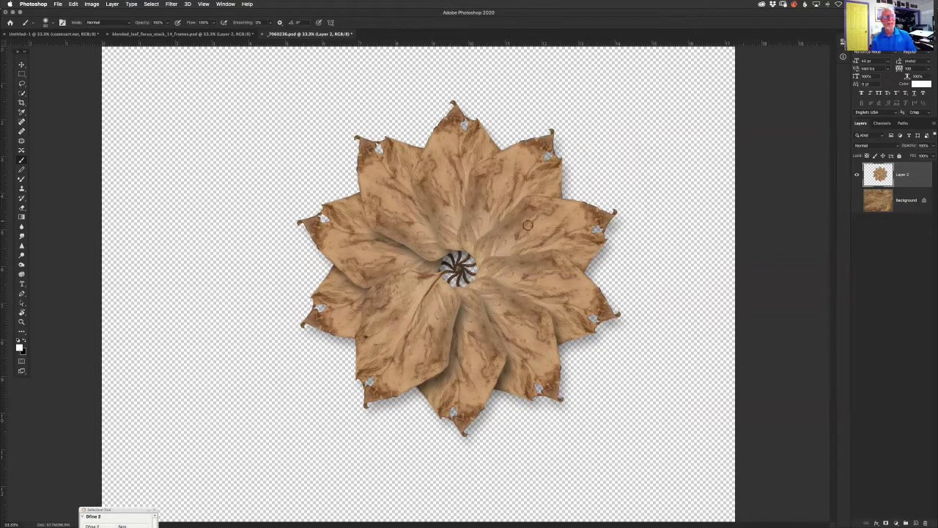
pyautogui.moveTo(533, 232)
pyautogui.mouseDown()
pyautogui.moveTo(492, 232)
pyautogui.moveTo(524, 233)
pyautogui.moveTo(500, 255)
pyautogui.moveTo(519, 230)
pyautogui.mouseUp()
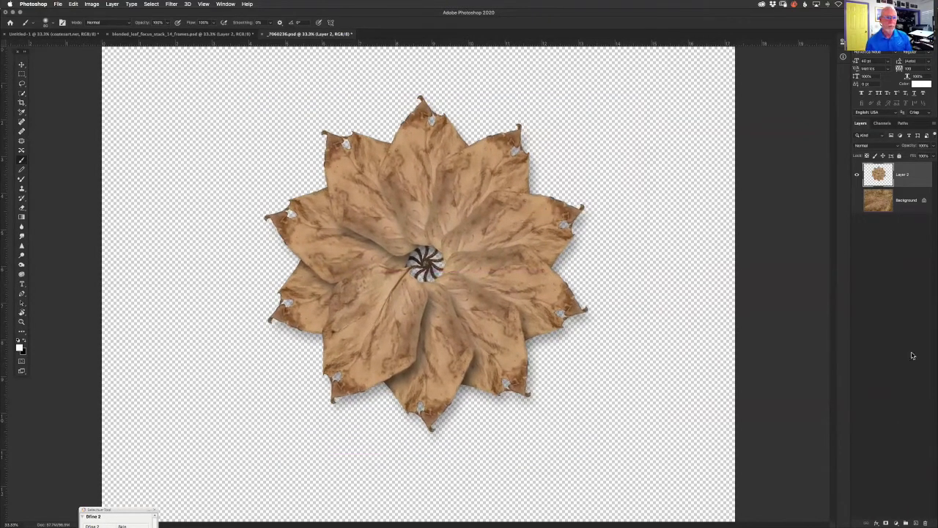
pyautogui.click(857, 200)
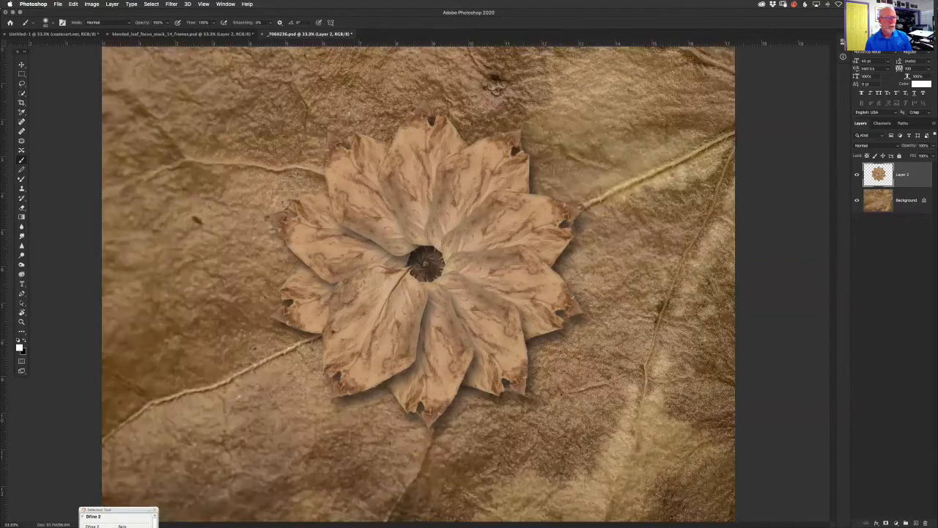
# - Add a Curves adjustment layer directly above the Background, beneath the flower layer
pyautogui.click(902, 204)
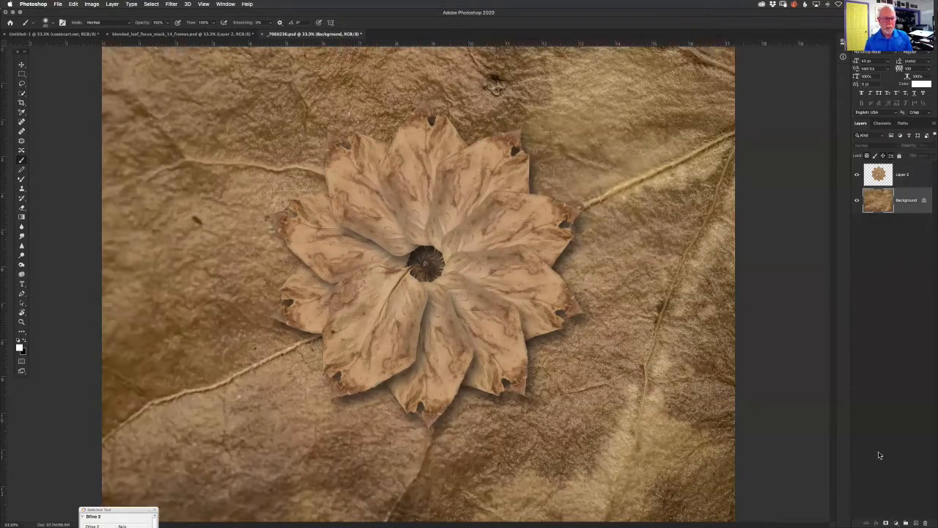
pyautogui.click(896, 520)
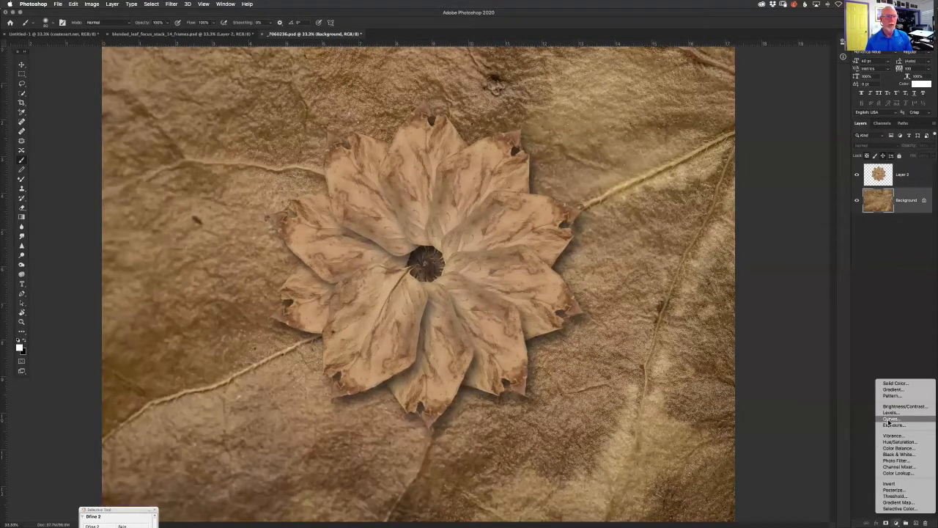
pyautogui.click(890, 419)
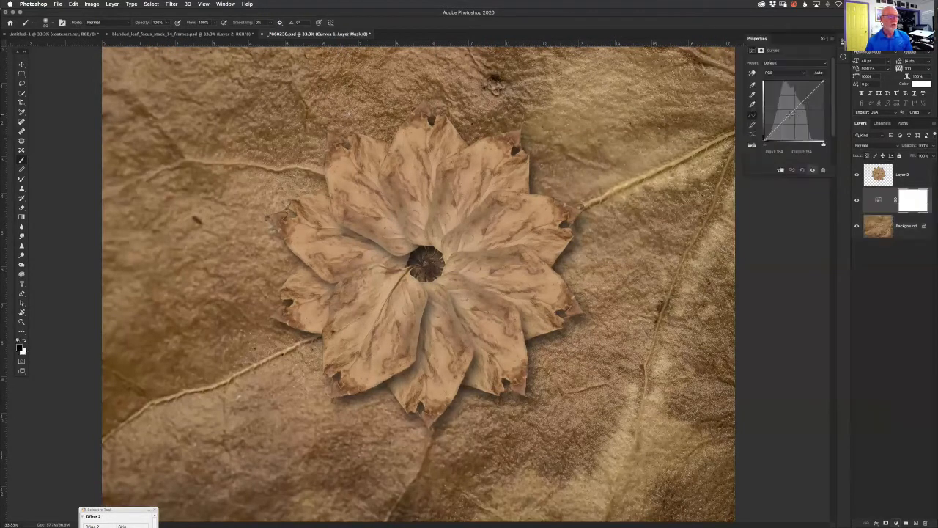
# - Try darkening the background by pulling the curve's midtones down, first moderately and then strongly, discarding each attempt
pyautogui.click(791, 114)
pyautogui.moveTo(790, 115); pyautogui.dragTo(798, 113)
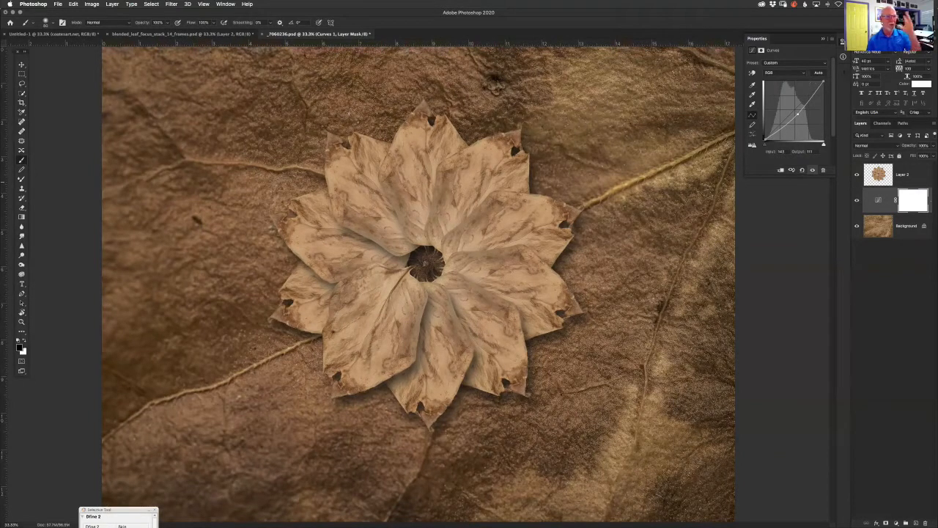
pyautogui.click(801, 170)
pyautogui.click(801, 170)
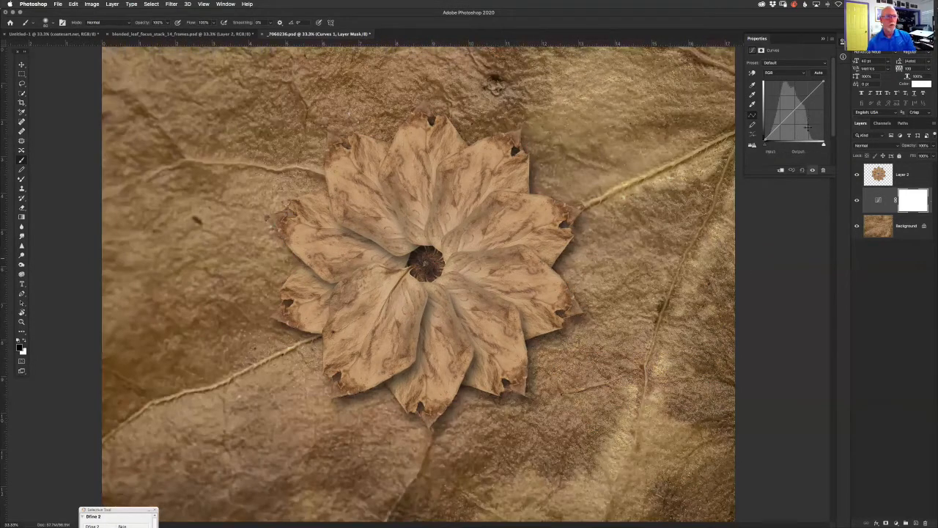
pyautogui.moveTo(804, 116); pyautogui.dragTo(806, 119)
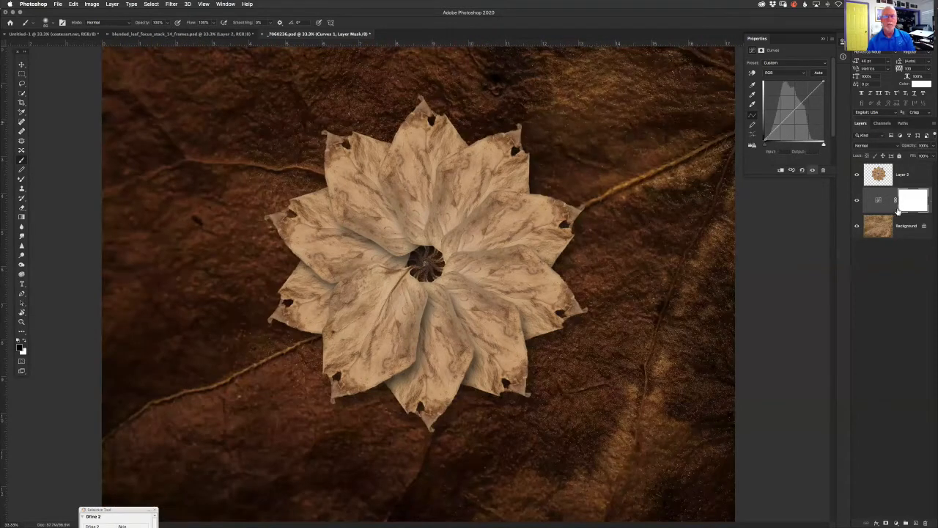
pyautogui.press('super+z')
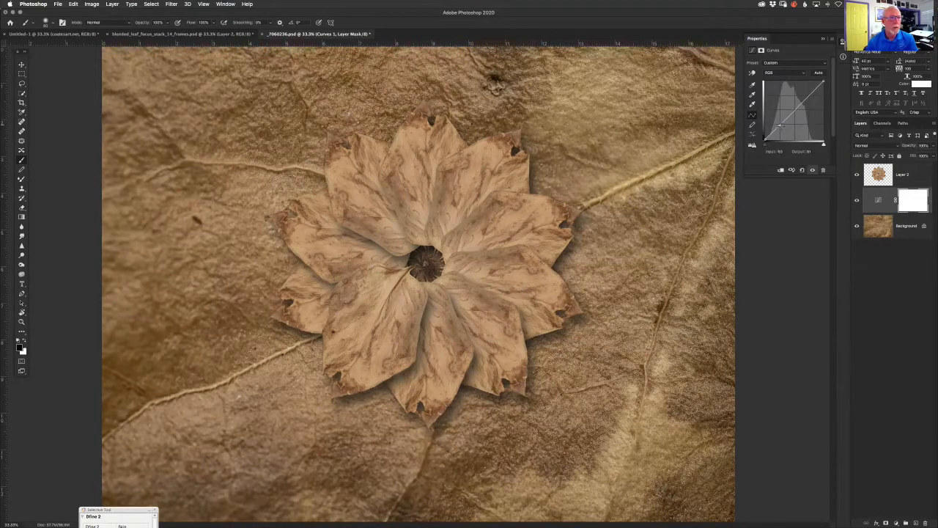
# - Try increasing the background's contrast by shaping the curve with several shadow, midtone and highlight points
pyautogui.moveTo(782, 121); pyautogui.dragTo(804, 100)
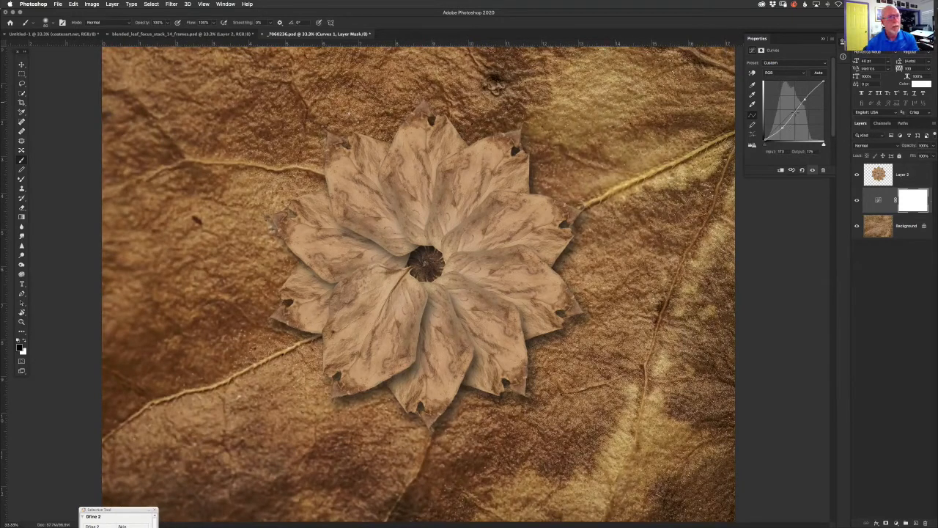
pyautogui.click(793, 112)
pyautogui.moveTo(806, 97); pyautogui.dragTo(805, 90)
pyautogui.moveTo(792, 111); pyautogui.dragTo(794, 112)
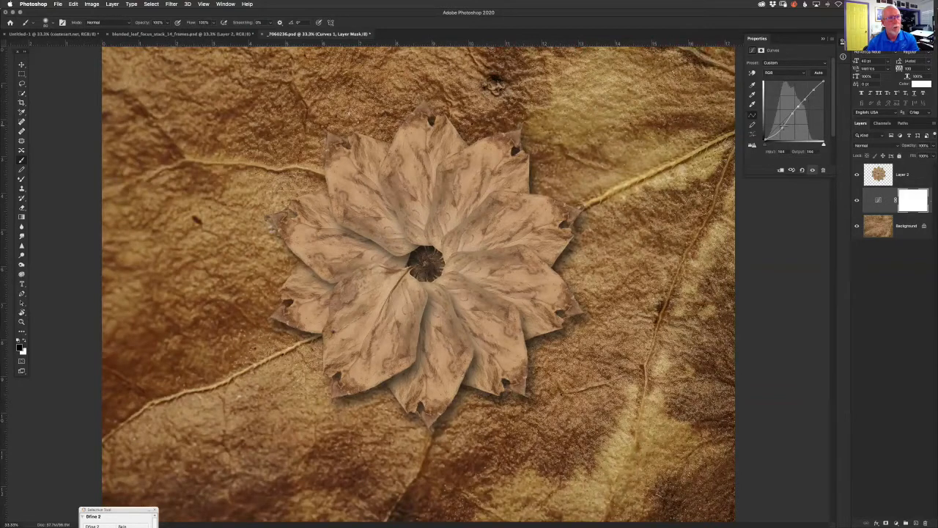
pyautogui.moveTo(781, 123); pyautogui.dragTo(790, 111)
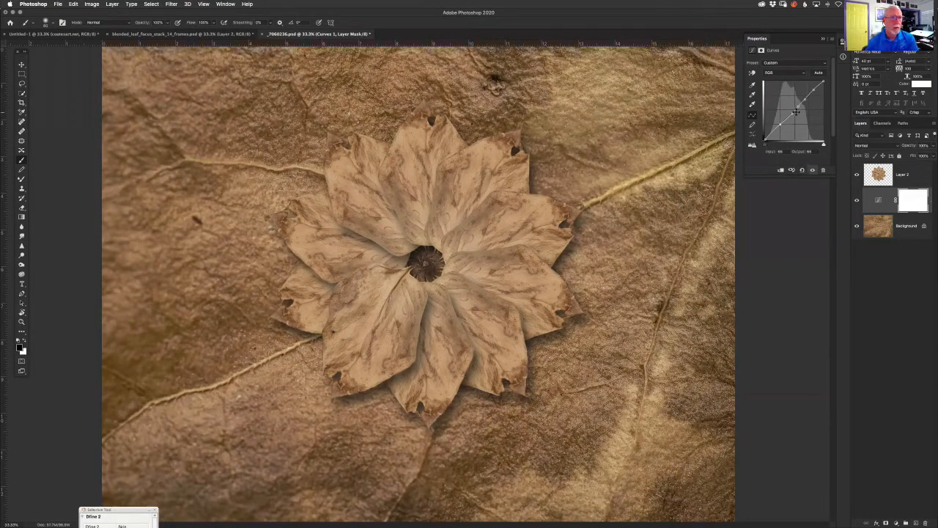
# - Reset the background's curve and darken it with a single midtone point pulled down
pyautogui.click(801, 170)
pyautogui.moveTo(790, 112); pyautogui.dragTo(794, 116)
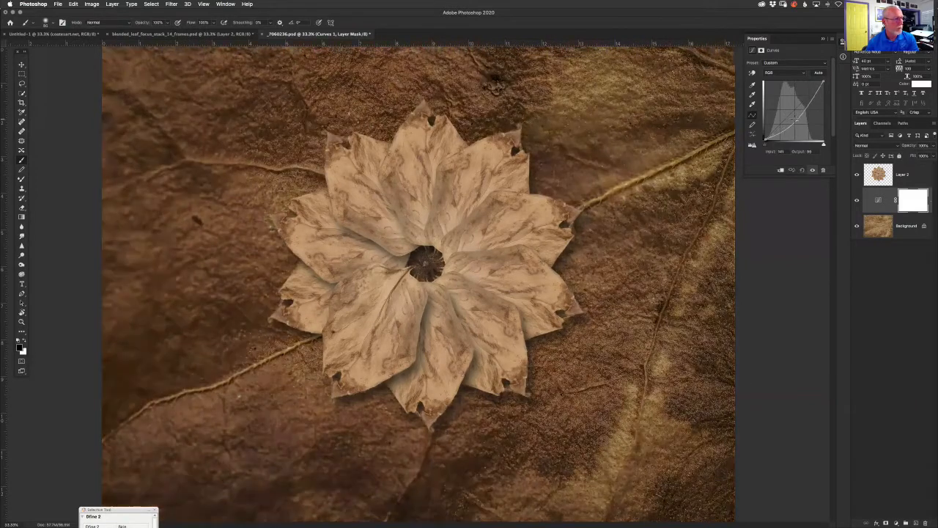
# - Try an unclipped Hue/Saturation adjustment layer with increased saturation above the flower on Layer 2, then delete it
pyautogui.click(909, 176)
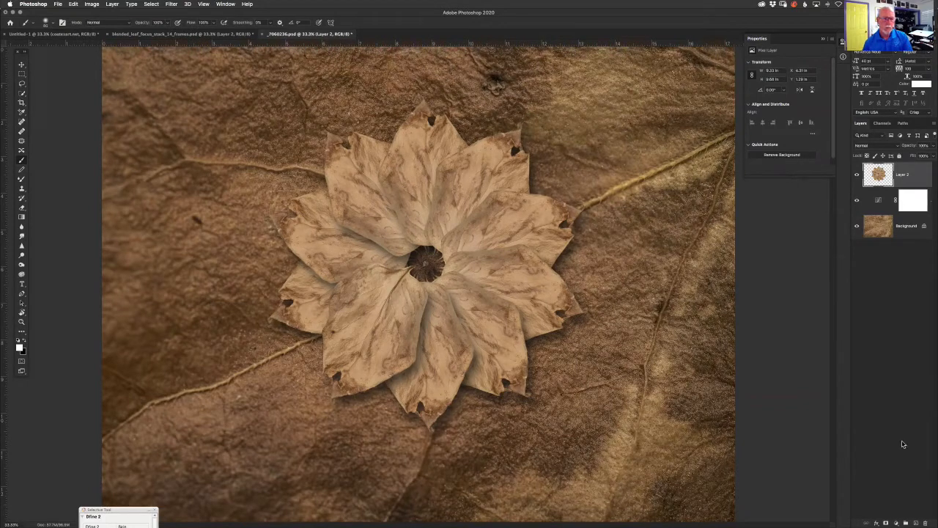
pyautogui.click(895, 523)
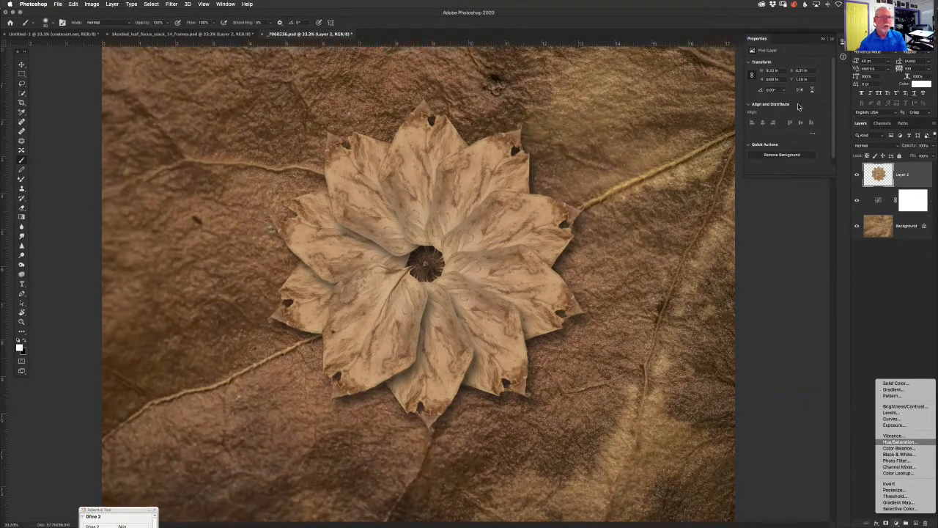
pyautogui.press('Return')
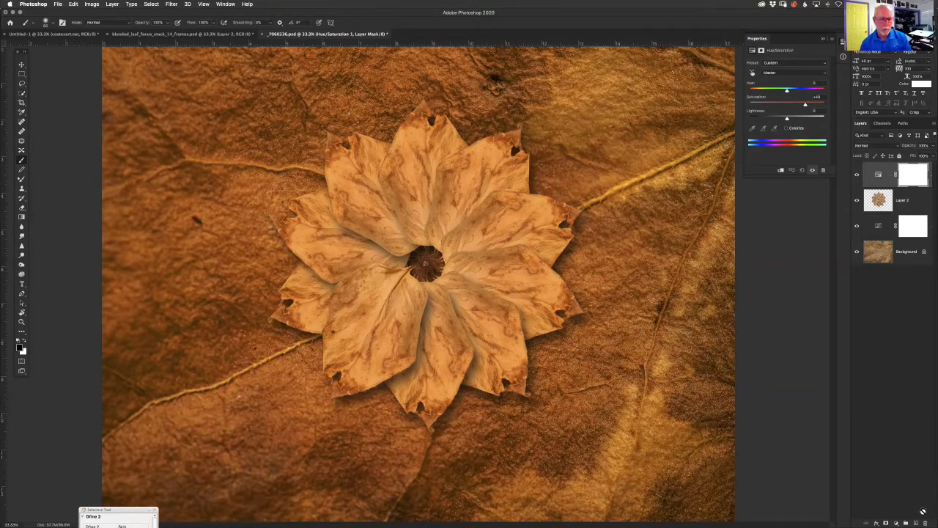
pyautogui.moveTo(925, 517); pyautogui.dragTo(925, 522)
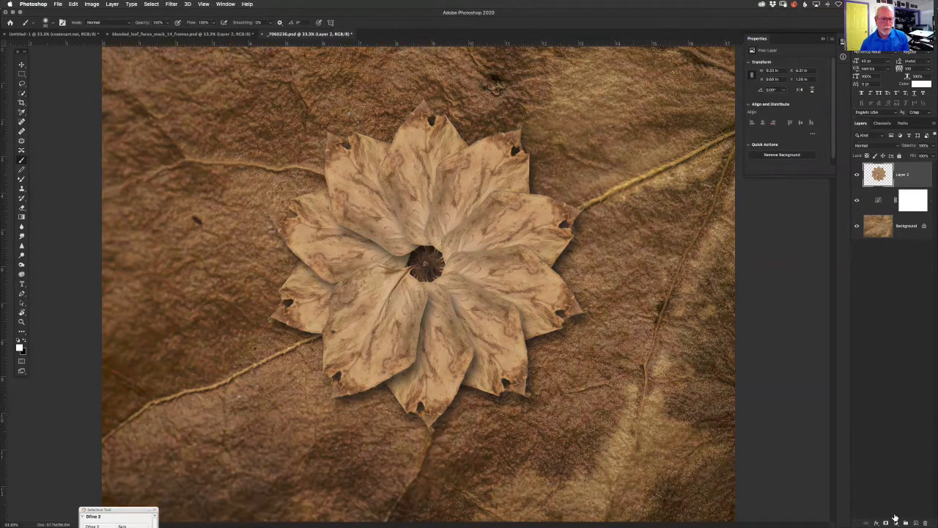
# - Add a Hue/Saturation adjustment layer above Layer 2, using the previous layer to create a clipping mask
pyautogui.click(895, 519)
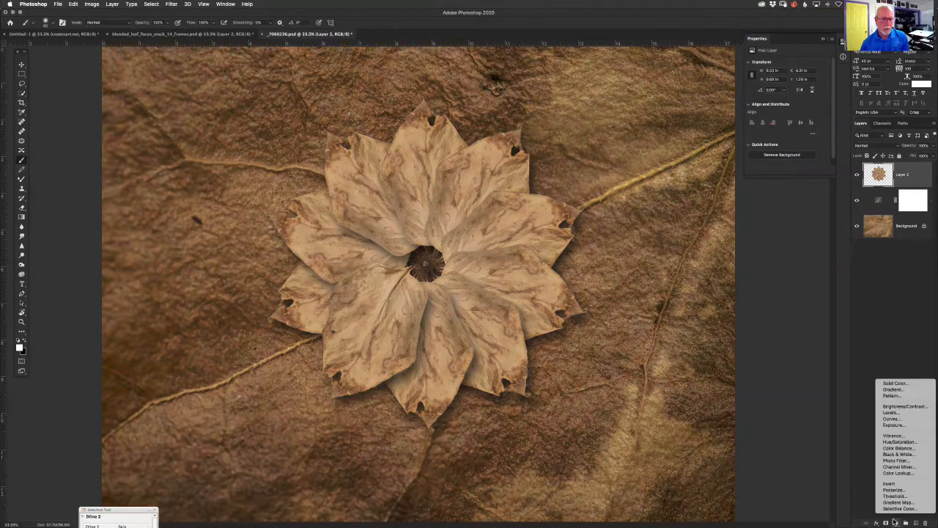
pyautogui.keyDown('alt'); pyautogui.click(889, 442); pyautogui.keyUp('alt')
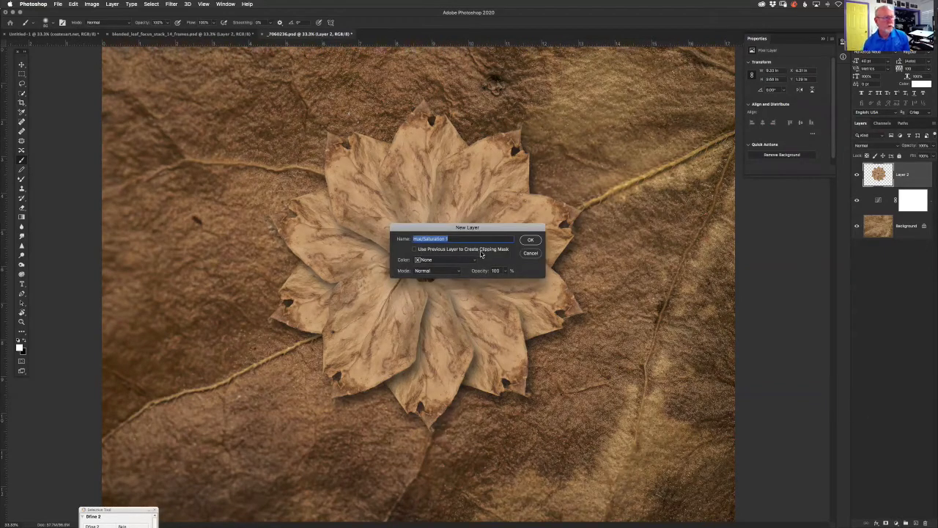
pyautogui.click(414, 249)
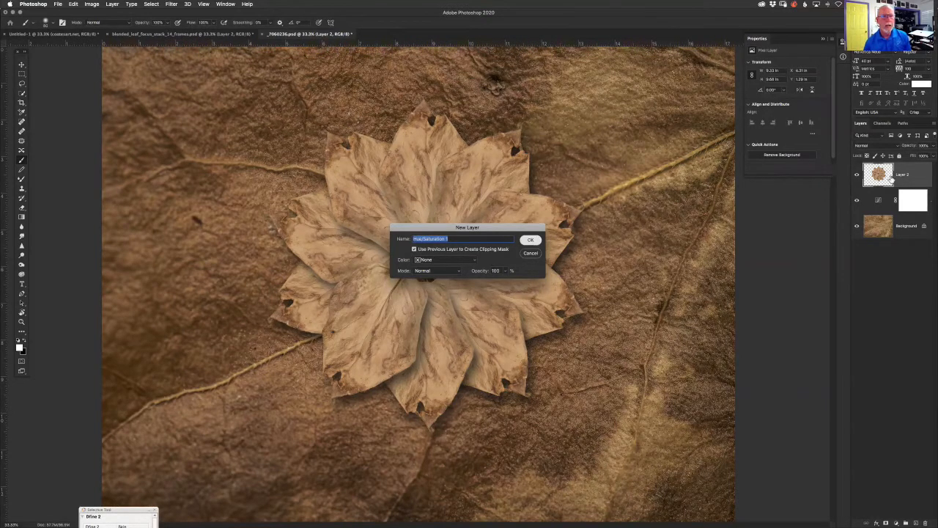
pyautogui.press('Return')
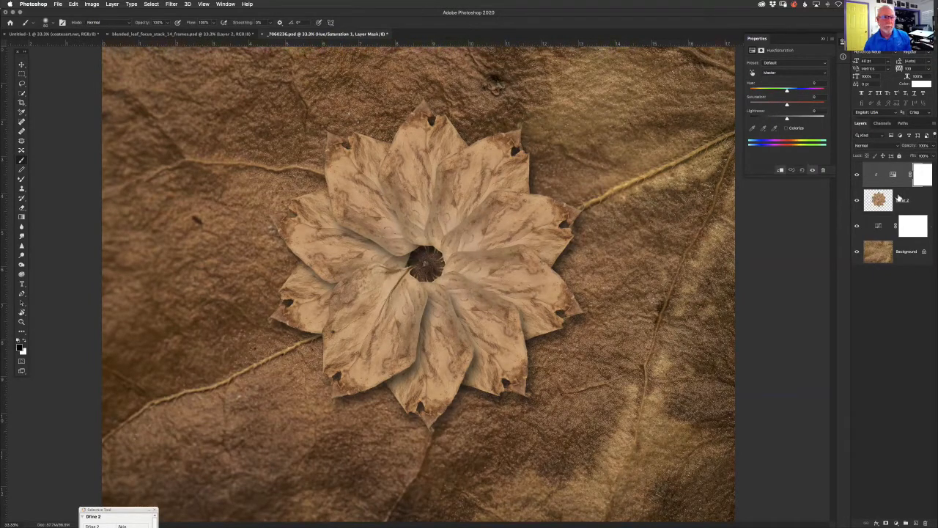
# - Set the clipped Hue/Saturation layer's saturation to +23 and release its clipping mask from Layer 2
pyautogui.moveTo(788, 106)
pyautogui.mouseDown()
pyautogui.moveTo(818, 105)
pyautogui.moveTo(787, 107)
pyautogui.moveTo(809, 107)
pyautogui.moveTo(795, 107)
pyautogui.mouseUp()
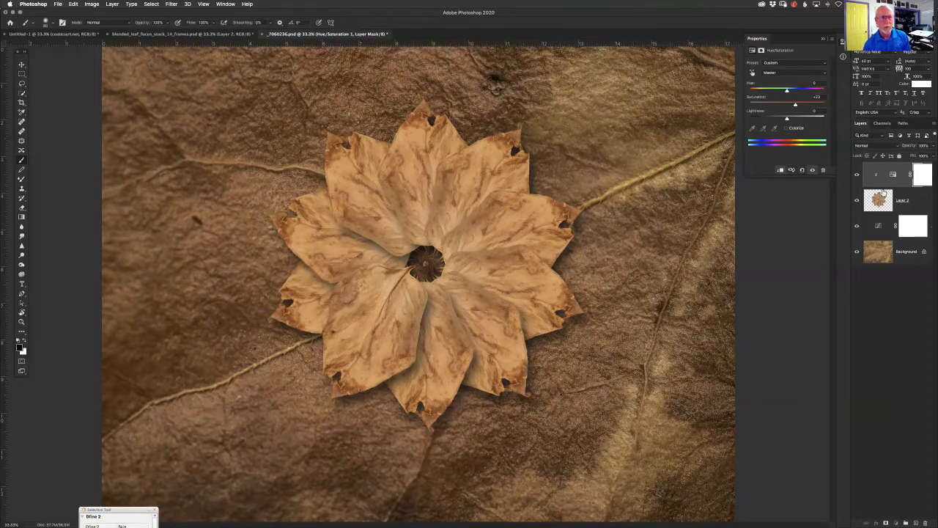
pyautogui.scroll(1, 883, 188)
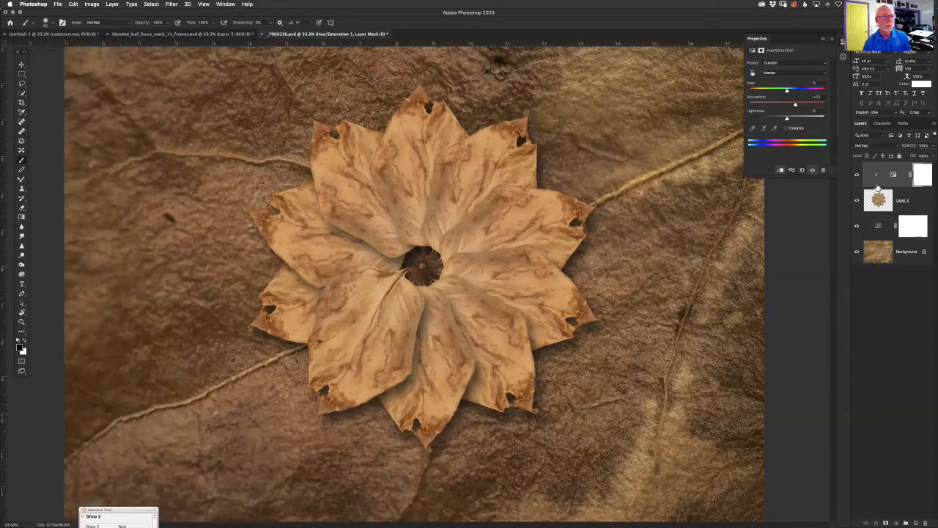
pyautogui.keyDown('alt'); pyautogui.click(886, 190); pyautogui.keyUp('alt')
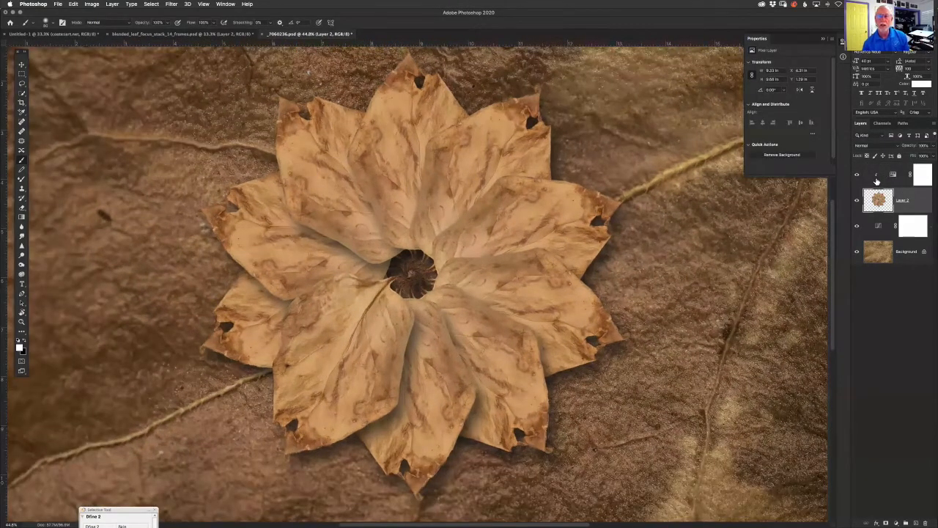
pyautogui.press('super+z')
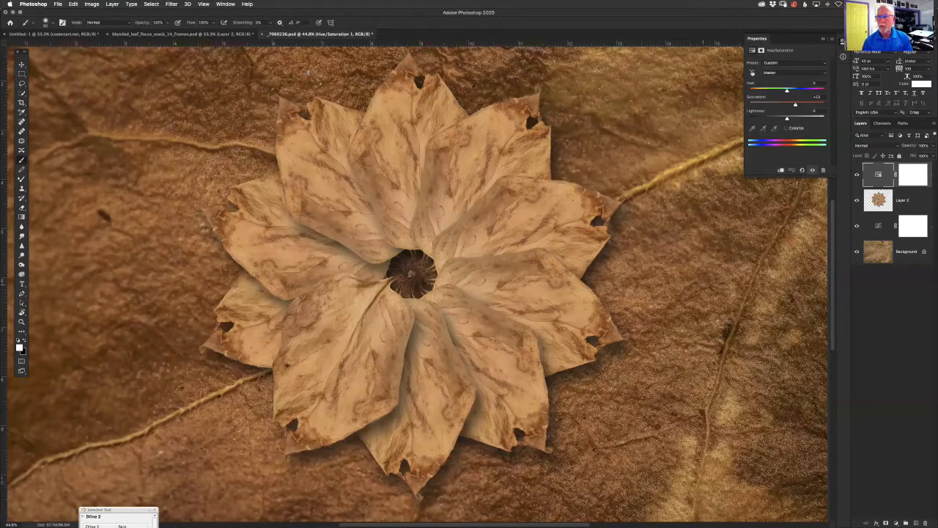
pyautogui.press('super+minus')
pyautogui.press('super+minus')
# - Open the finished composite _7060222_blended_leaf_transformed.psd and fit the whole image in view
pyautogui.press('super+Tab')
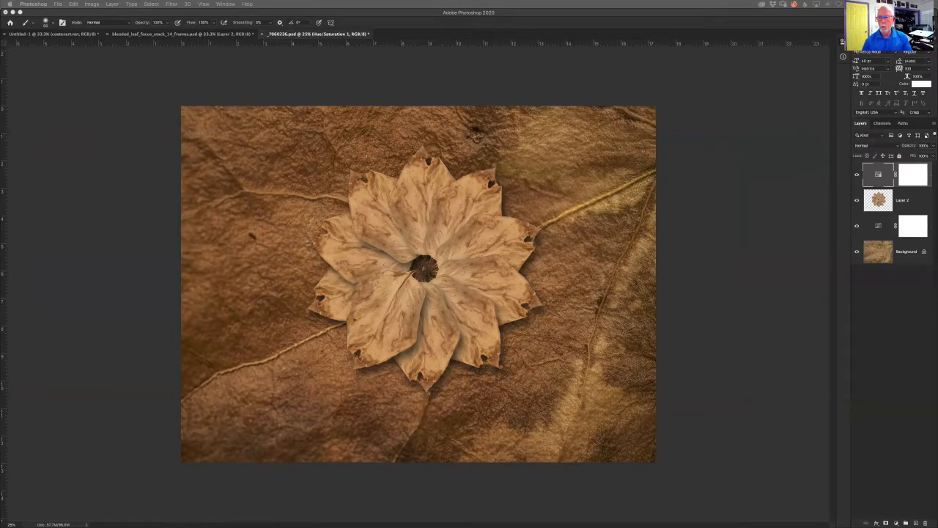
pyautogui.press('super+Tab')
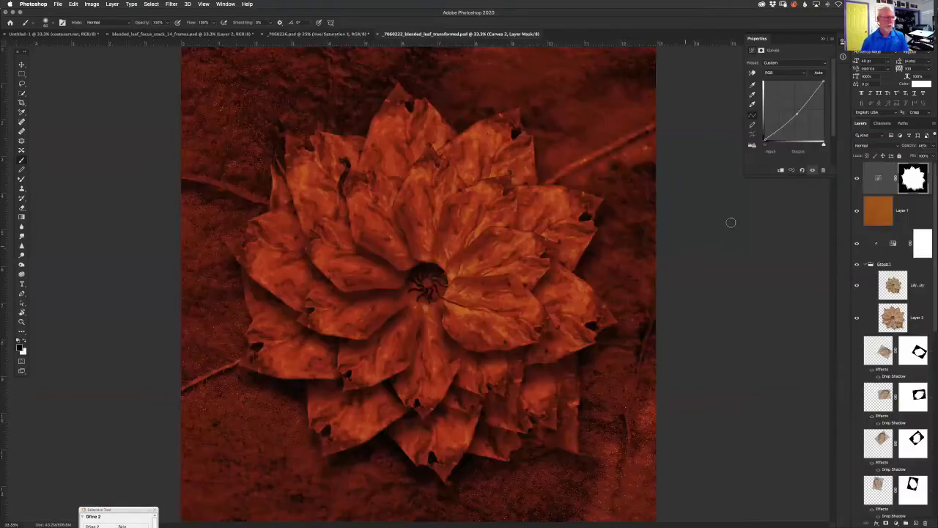
pyautogui.press('super+minus')
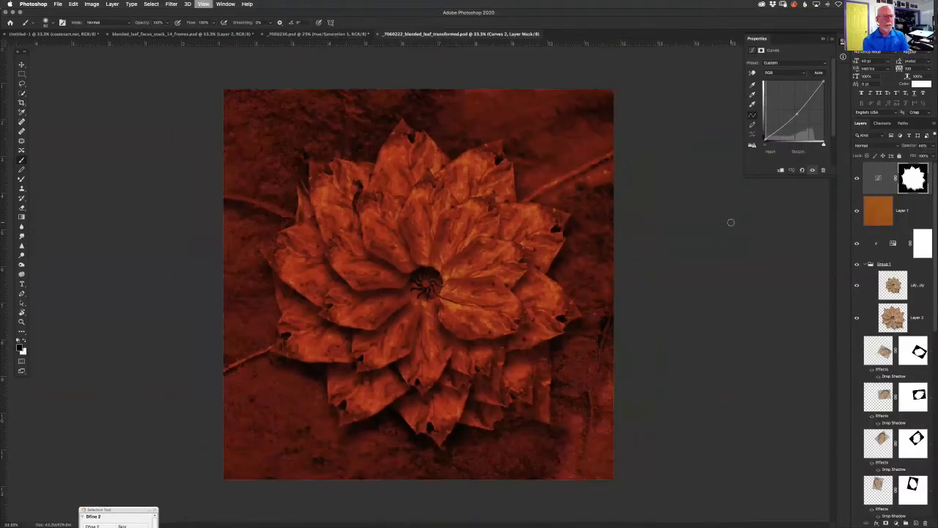
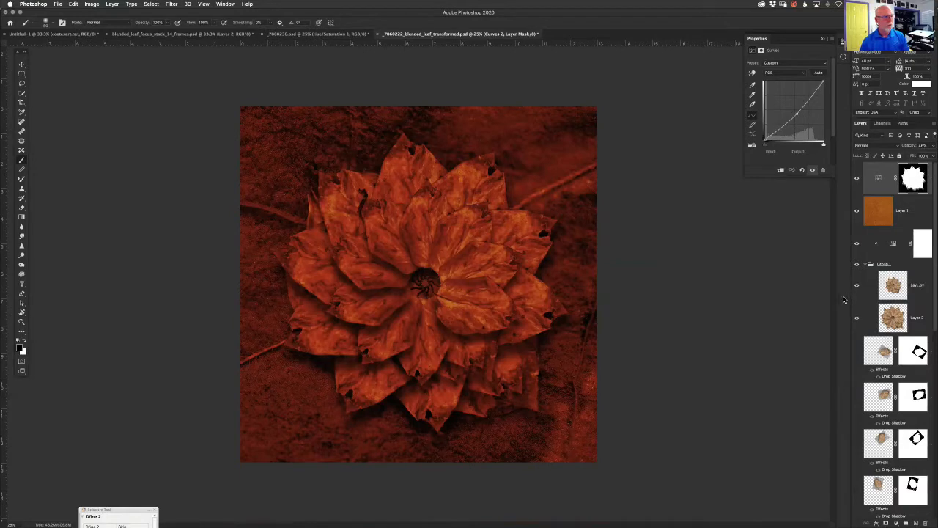
# - View each of the two flower layers in Group 1 on its own, restoring the full composite each time
pyautogui.keyDown('alt'); pyautogui.click(857, 285); pyautogui.keyUp('alt')
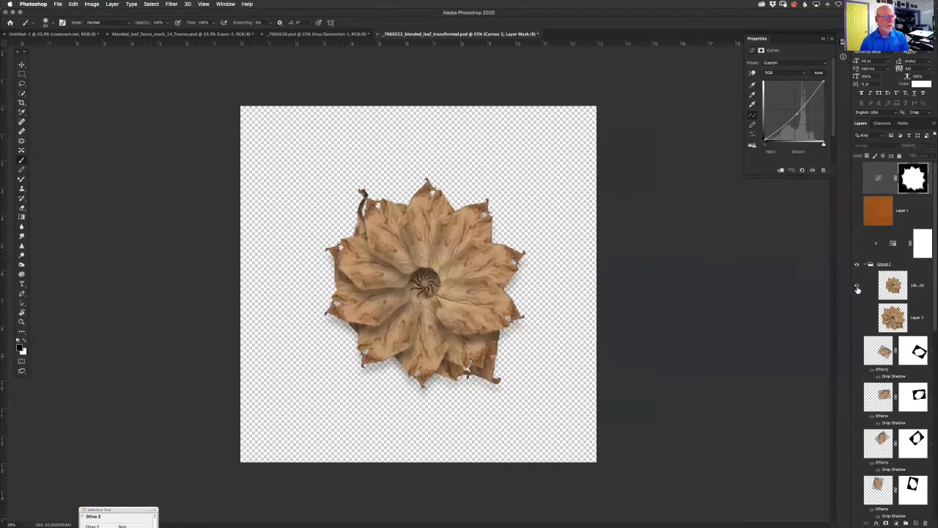
pyautogui.keyDown('alt'); pyautogui.click(857, 285); pyautogui.keyUp('alt')
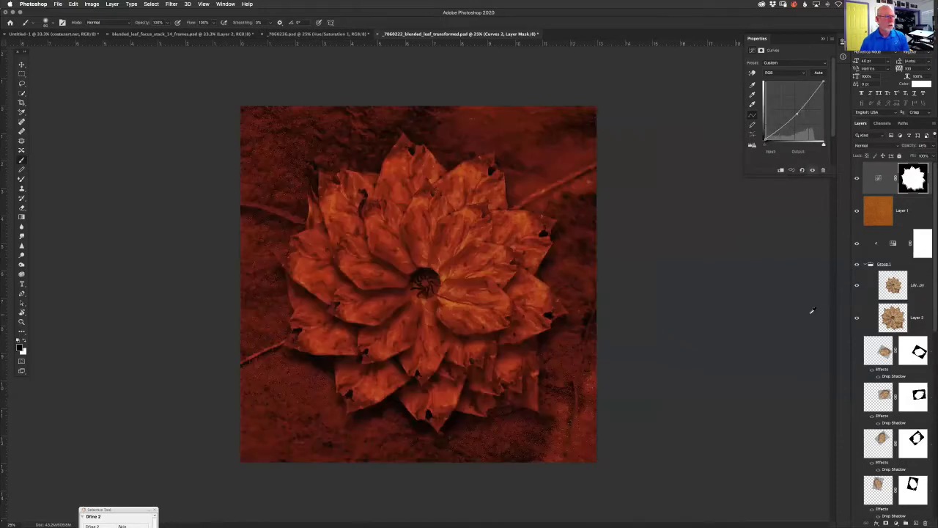
pyautogui.keyDown('alt'); pyautogui.click(856, 285); pyautogui.keyUp('alt')
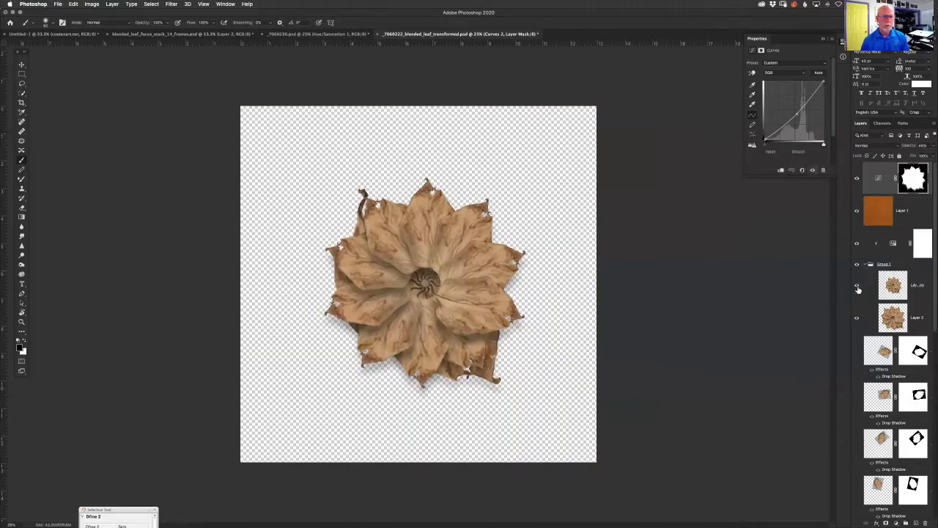
pyautogui.keyDown('alt'); pyautogui.click(858, 287); pyautogui.keyUp('alt')
pyautogui.keyDown('alt'); pyautogui.click(857, 318); pyautogui.keyUp('alt')
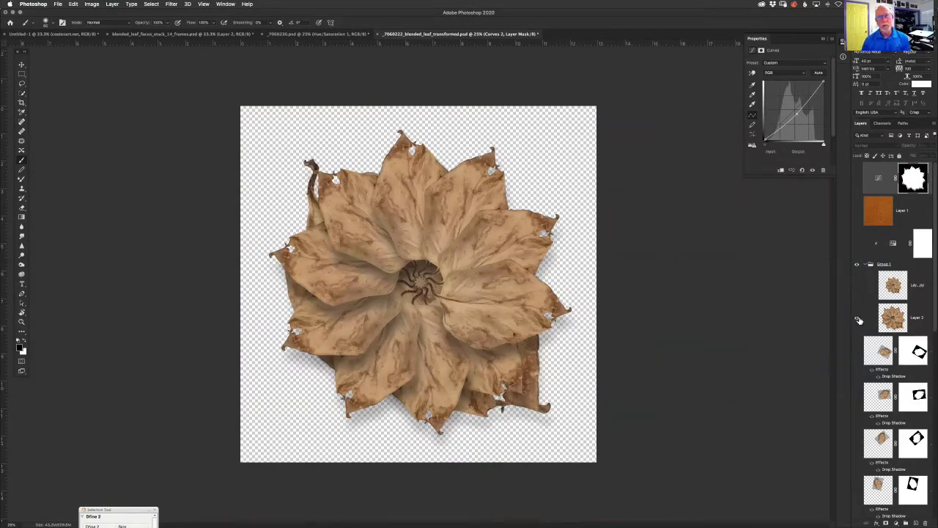
pyautogui.keyDown('alt'); pyautogui.click(856, 320); pyautogui.keyUp('alt')
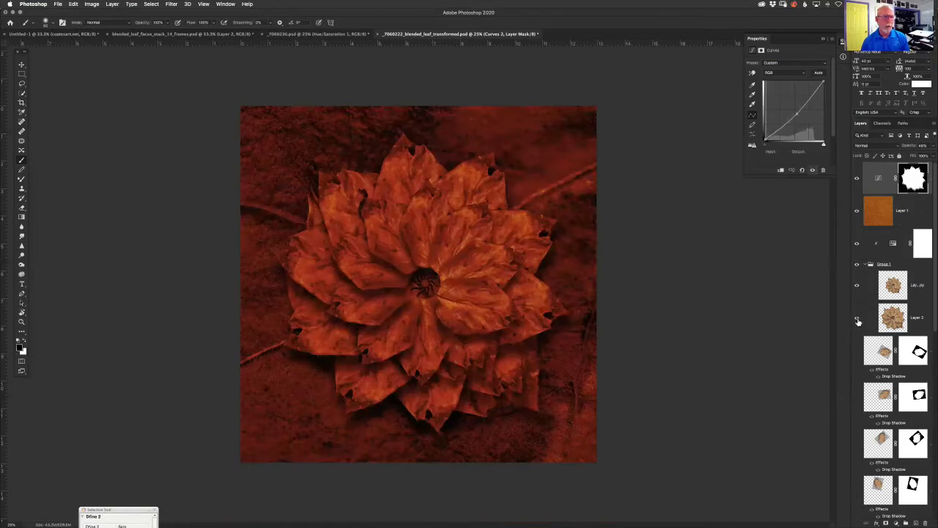
pyautogui.keyDown('alt'); pyautogui.click(856, 320); pyautogui.keyUp('alt')
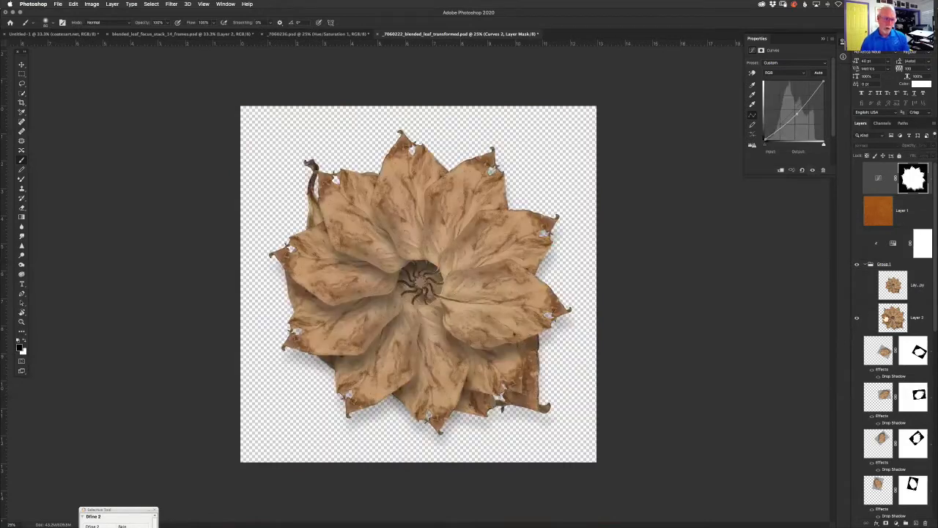
pyautogui.keyDown('alt'); pyautogui.click(856, 320); pyautogui.keyUp('alt')
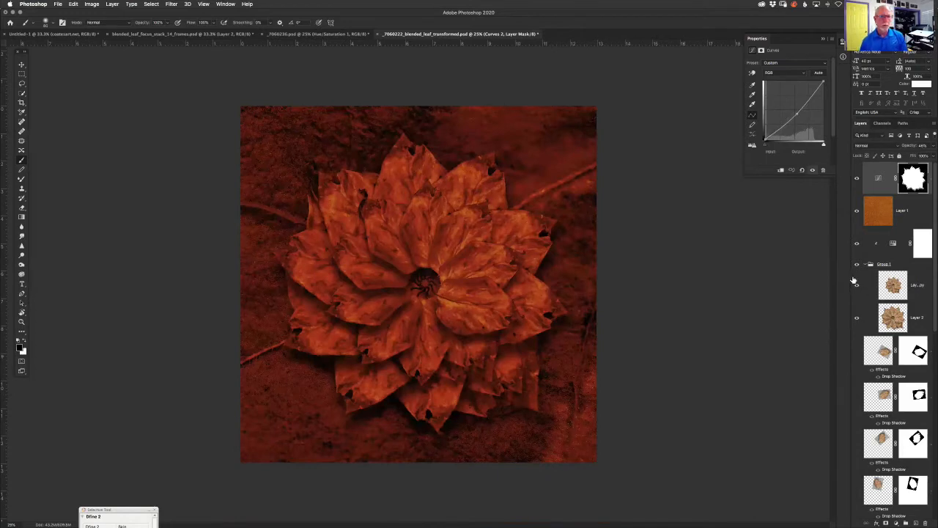
# - Compare the composite with and without Layer 1 and the masked Curves layer, and nudge the Curves midtone point slightly
pyautogui.click(856, 210)
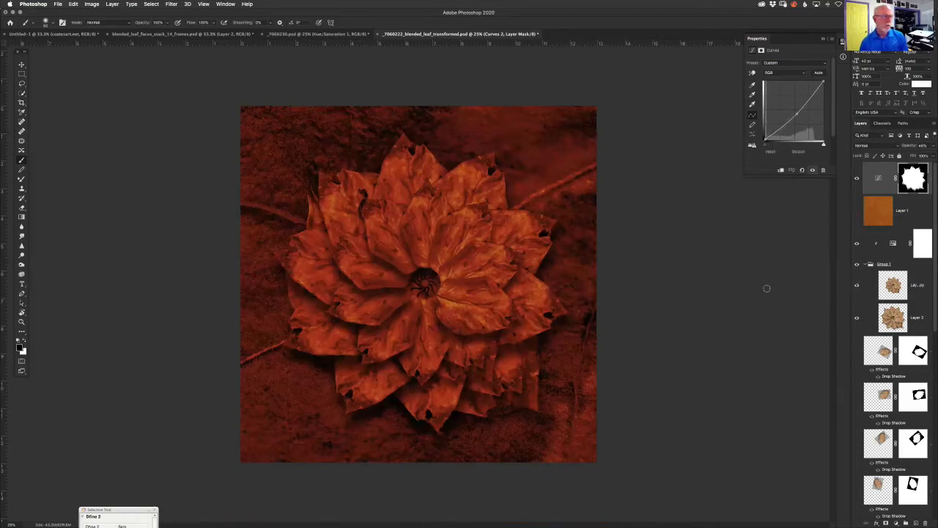
pyautogui.click(856, 211)
pyautogui.click(857, 178)
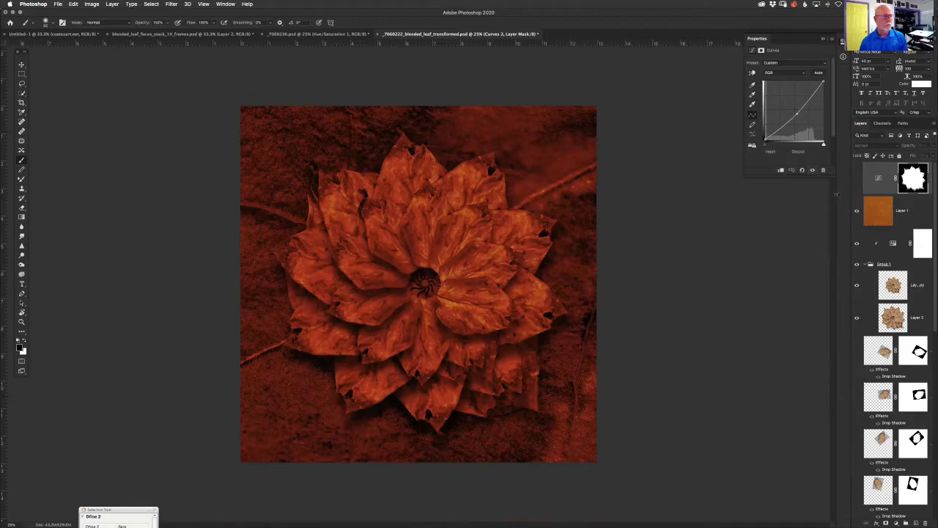
pyautogui.click(856, 180)
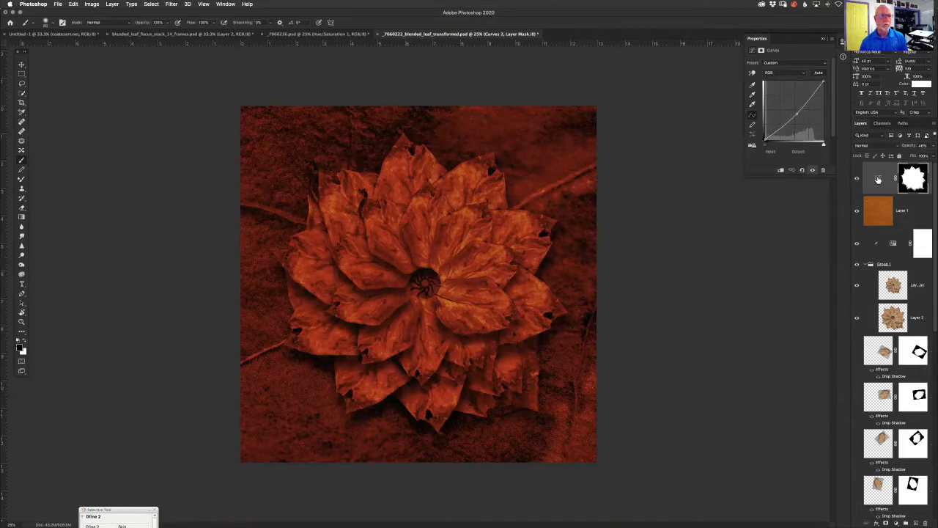
pyautogui.click(878, 180)
pyautogui.moveTo(797, 112)
pyautogui.mouseDown()
pyautogui.moveTo(772, 97)
pyautogui.moveTo(798, 113)
pyautogui.mouseUp()
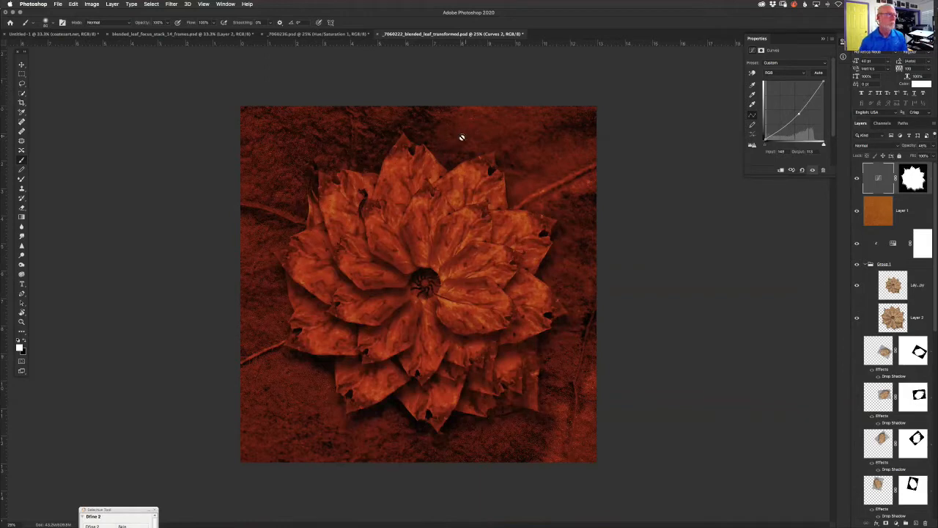
# - Close the transformed leaf composite, _7060236.psd and blended_leaf_focus_stack_14_frames.psd without saving changes
pyautogui.click(378, 34)
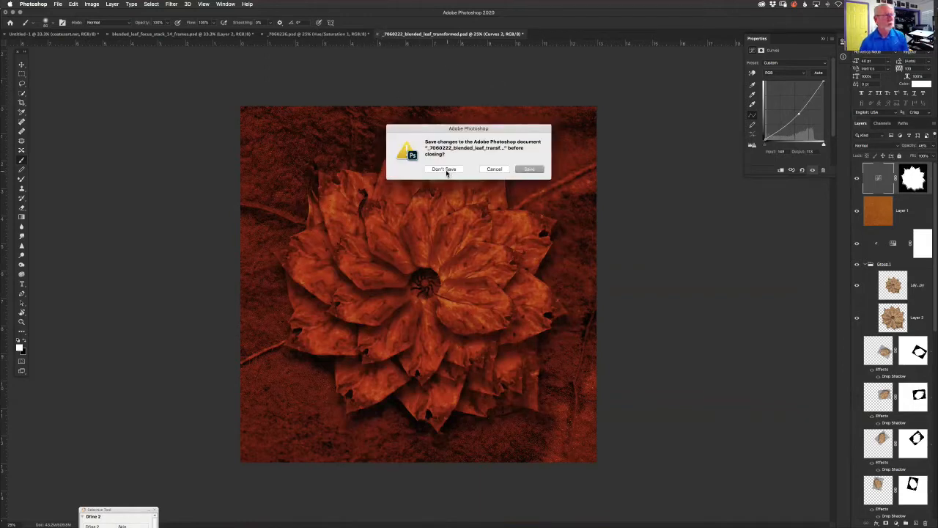
pyautogui.click(446, 171)
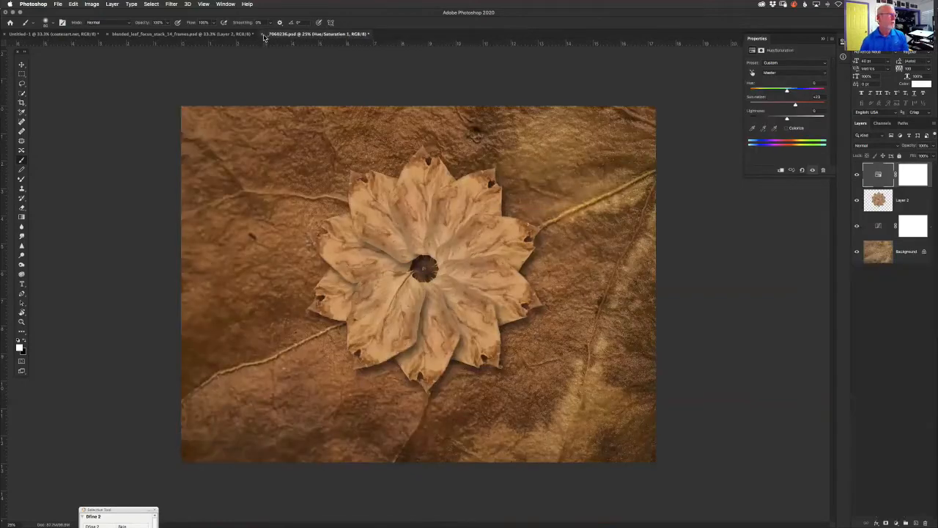
pyautogui.click(263, 34)
pyautogui.click(443, 168)
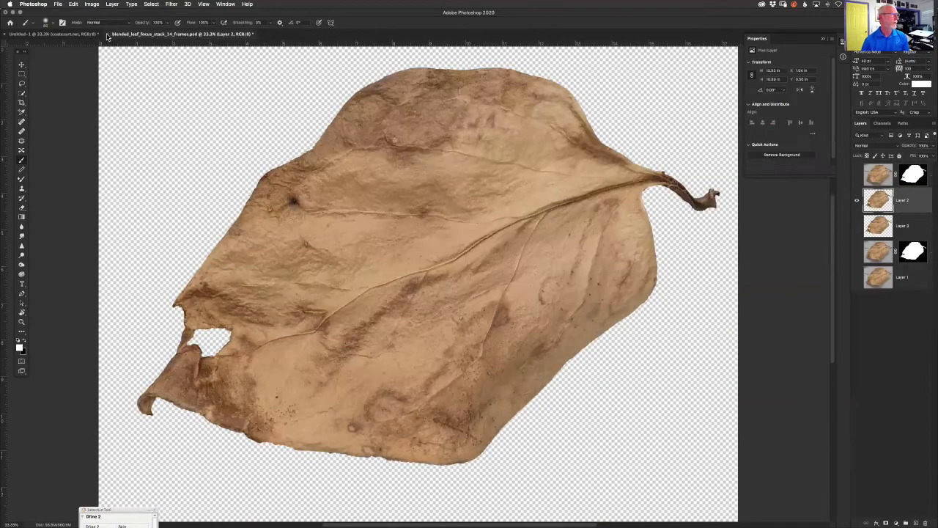
pyautogui.click(107, 34)
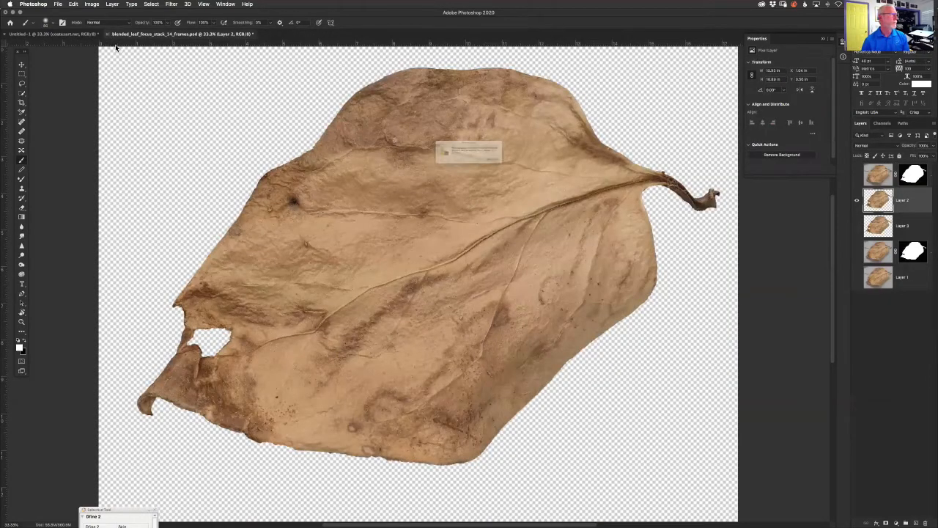
pyautogui.press('d')
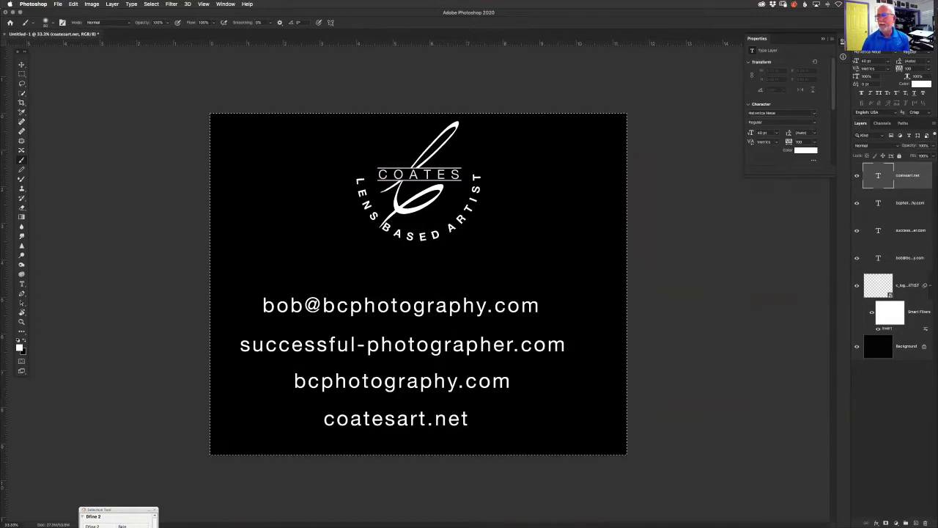
# - Switch to Finder, enlarge the PPC webinar 07_2020 window and move it toward the screen's upper-left corner
pyautogui.press('super+Tab')
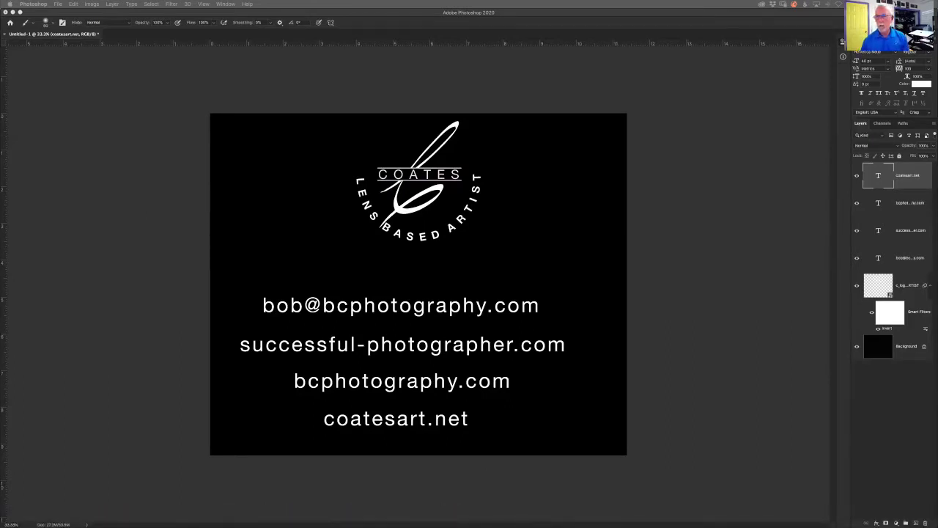
pyautogui.moveTo(937, 185); pyautogui.dragTo(399, 94)
pyautogui.click(927, 329)
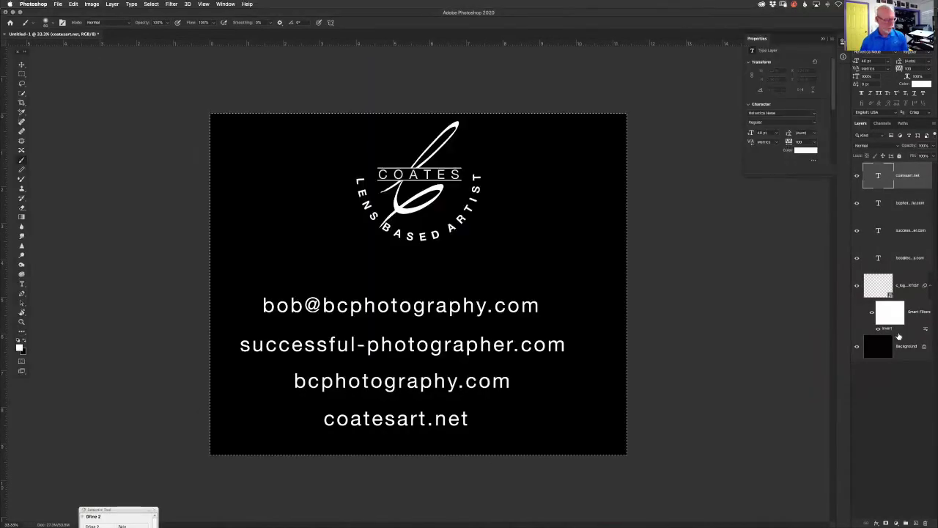
pyautogui.press('super+Tab')
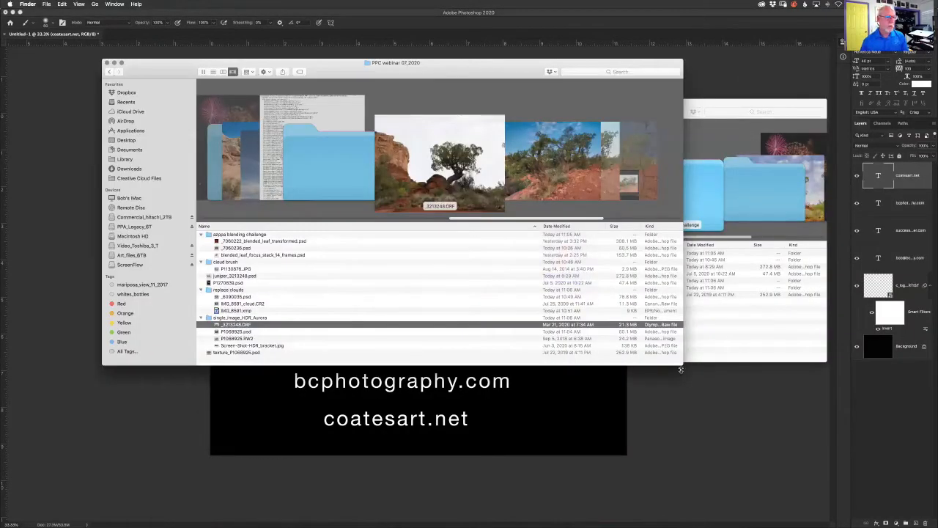
pyautogui.moveTo(680, 363); pyautogui.dragTo(893, 484)
pyautogui.moveTo(134, 64); pyautogui.dragTo(67, 56)
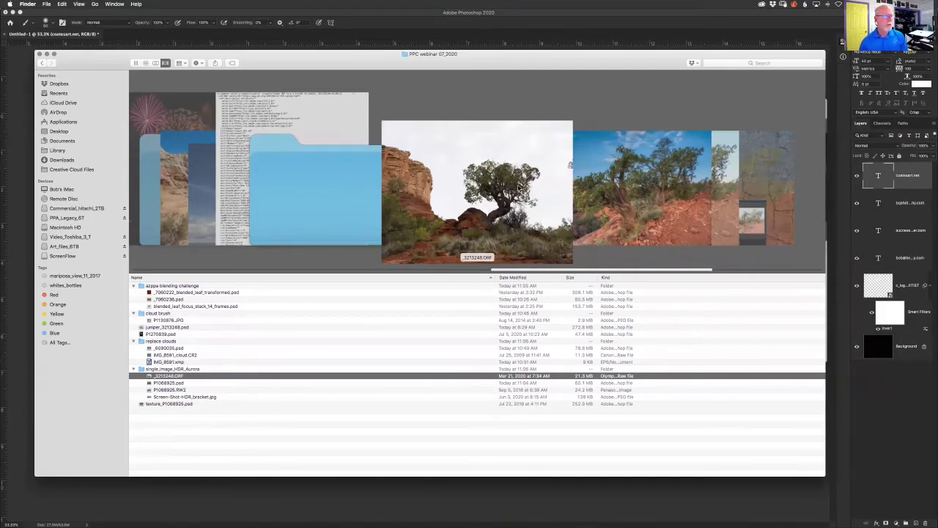
# - Preview Screen-Shot-HDR_bracket.jpg and P1068925.RW2 in the single_image_HDR_Aurora folder
pyautogui.click(752, 224)
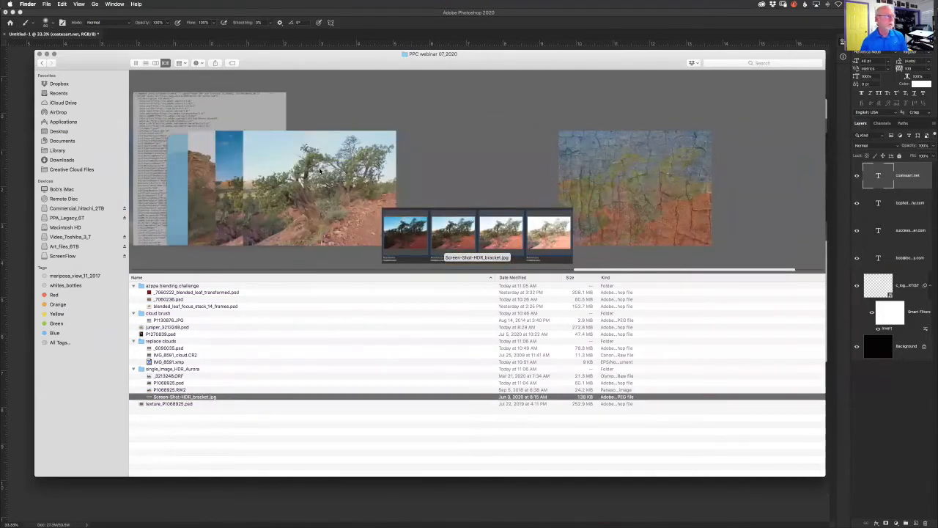
pyautogui.click(323, 173)
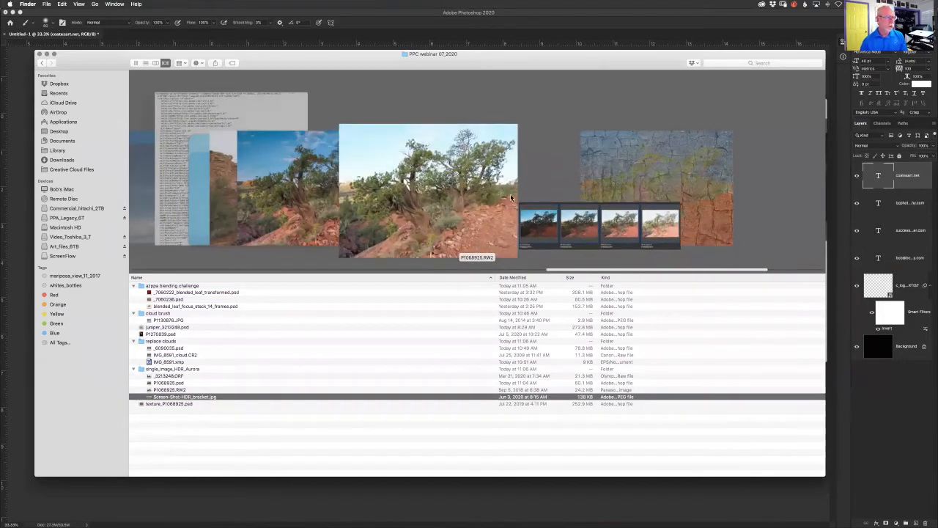
pyautogui.click(819, 473)
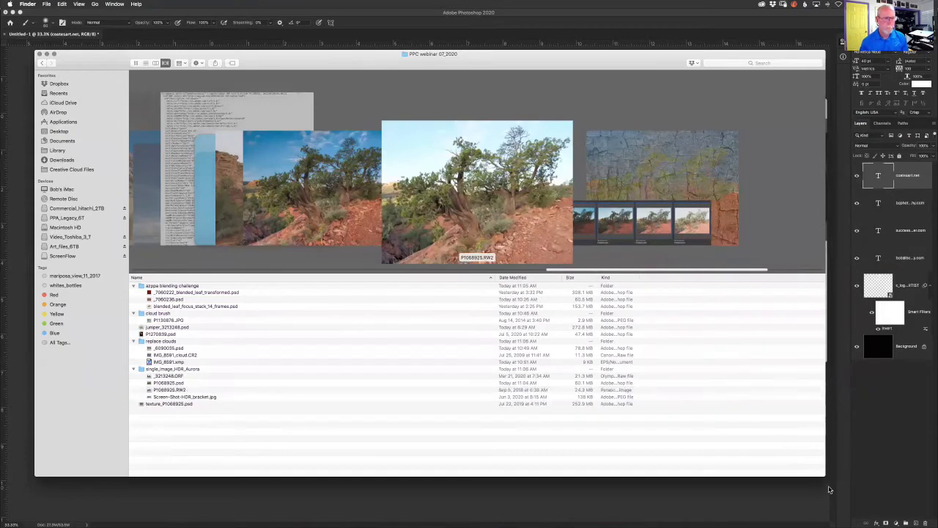
# - Bring the replace clouds folder into the gallery preview and enlarge both the preview area and the Finder window
pyautogui.moveTo(826, 478); pyautogui.dragTo(537, 167)
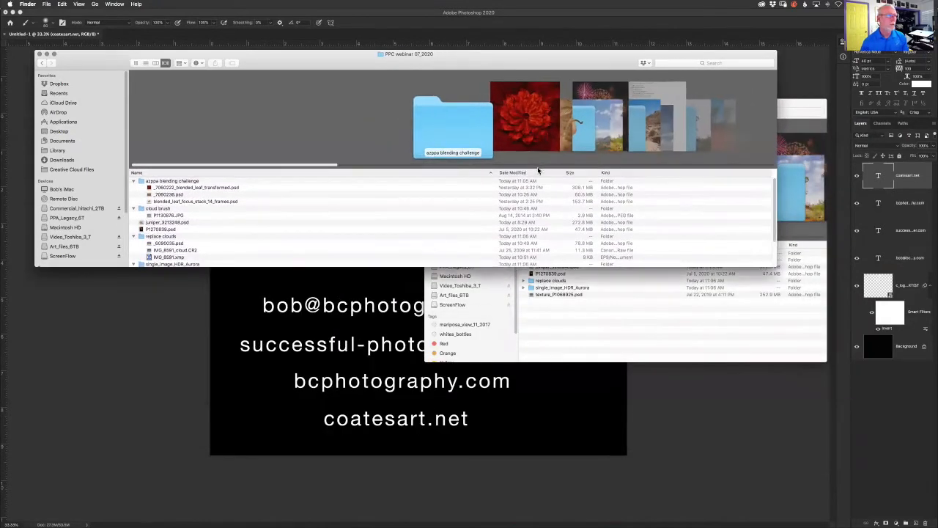
pyautogui.click(537, 165)
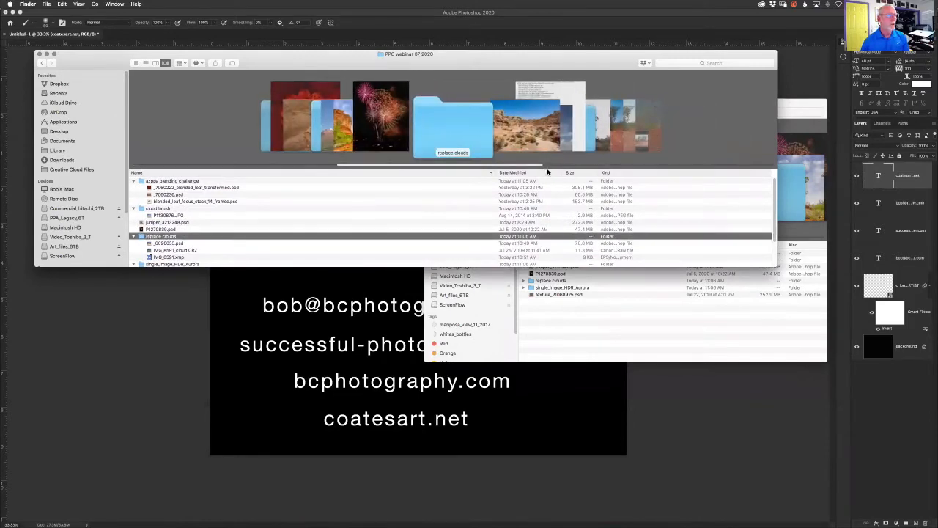
pyautogui.moveTo(544, 184); pyautogui.dragTo(581, 377)
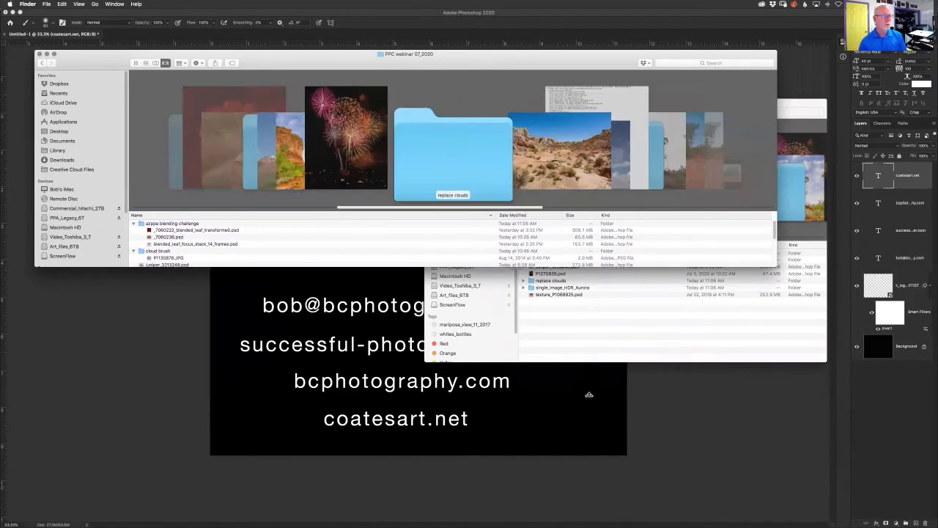
pyautogui.moveTo(777, 267); pyautogui.dragTo(882, 511)
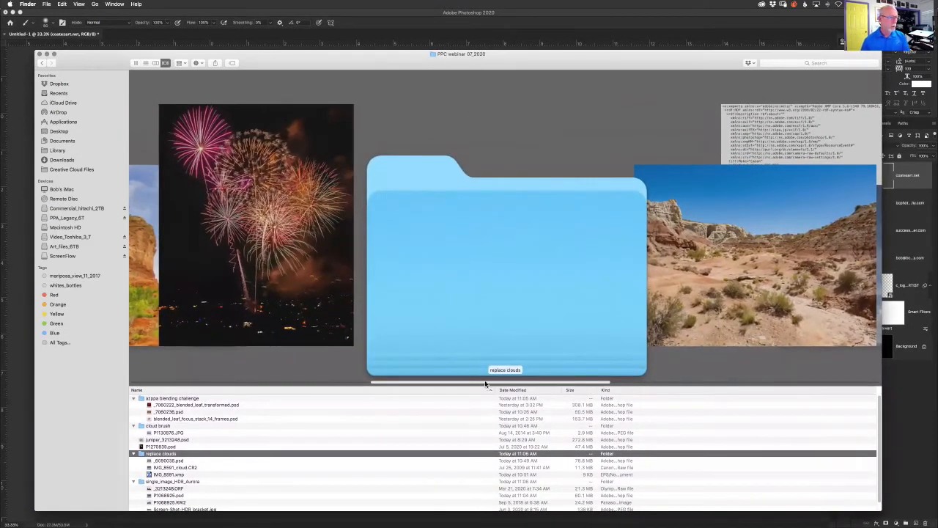
# - Browse the gallery from the leaf images to IMG_8591_cloud.CR2 and reduce the preview area's height to show the full file list
pyautogui.moveTo(484, 383); pyautogui.dragTo(300, 386)
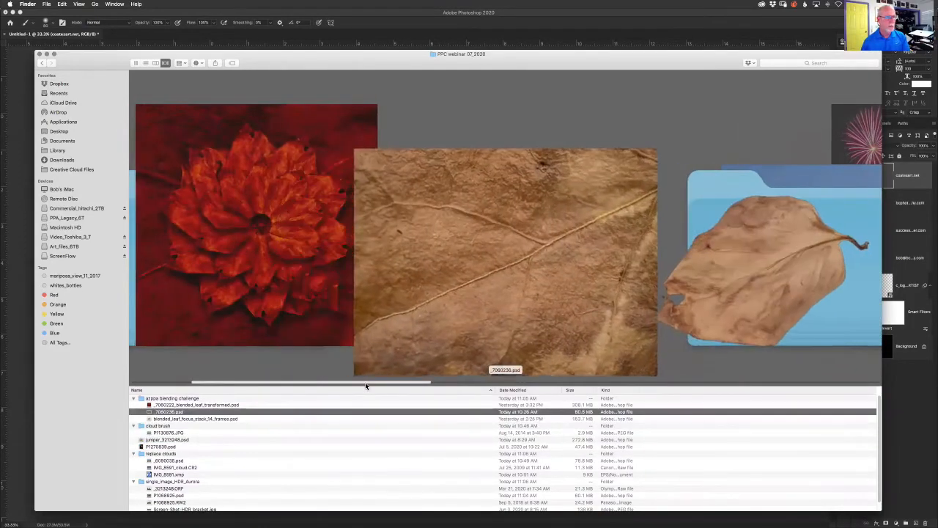
pyautogui.moveTo(365, 382); pyautogui.dragTo(550, 377)
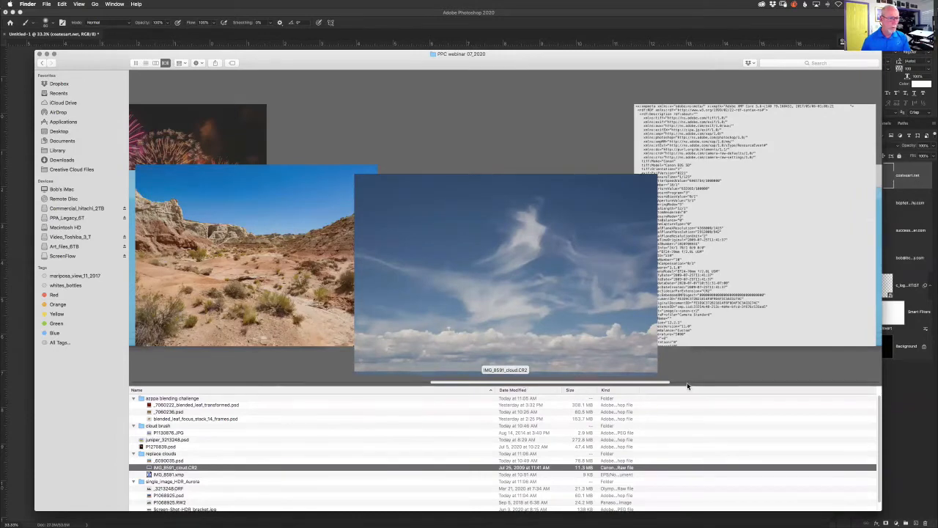
pyautogui.moveTo(686, 385); pyautogui.dragTo(675, 357)
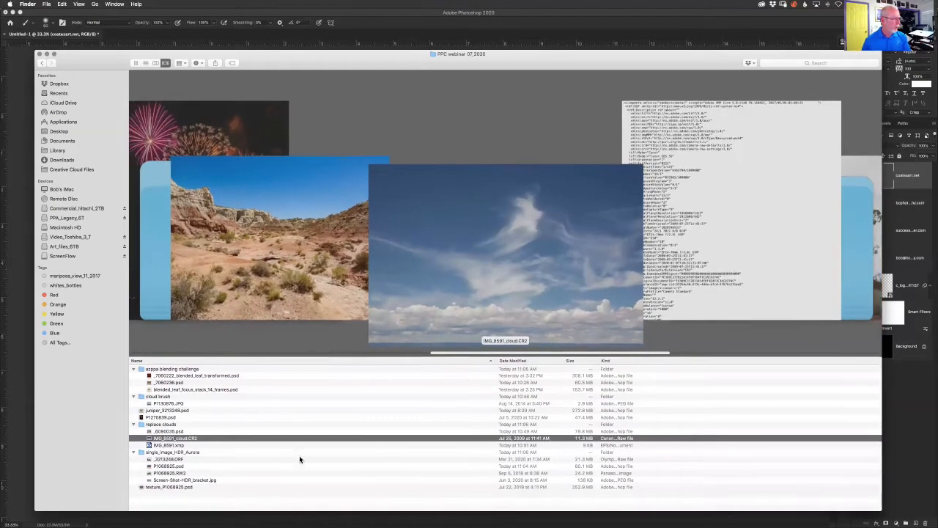
# - Preview _3213248.ORF, P1068925.RW2 and Screen-Shot-HDR_bracket.jpg in the gallery, and return to P1068925.RW2
pyautogui.click(163, 459)
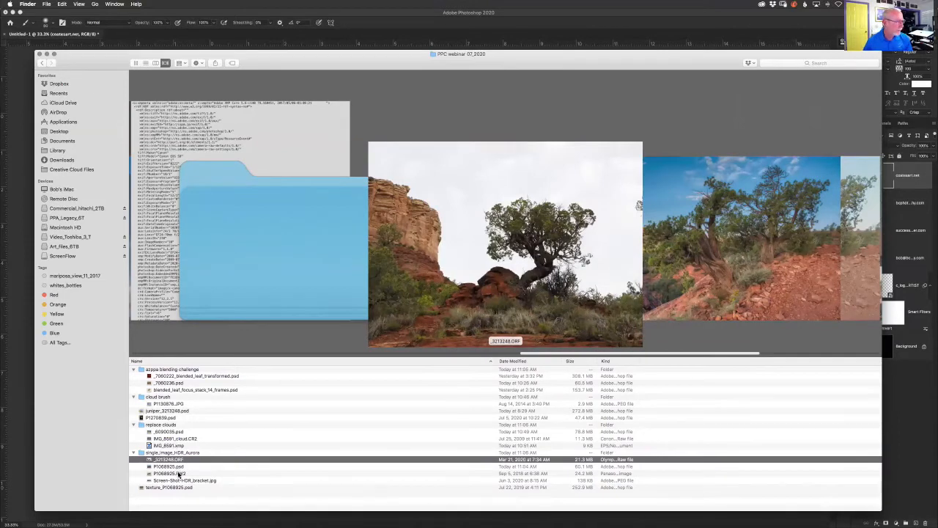
pyautogui.click(178, 474)
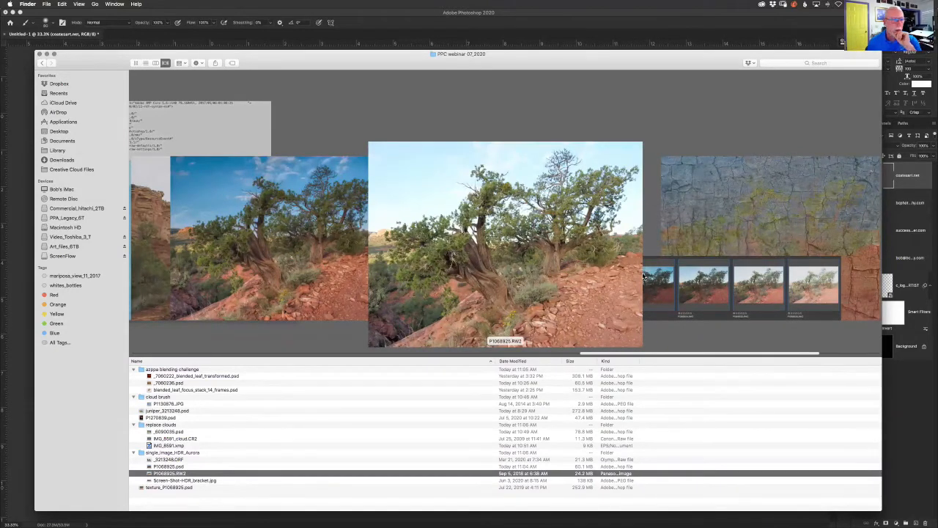
pyautogui.moveTo(705, 286); pyautogui.dragTo(508, 293)
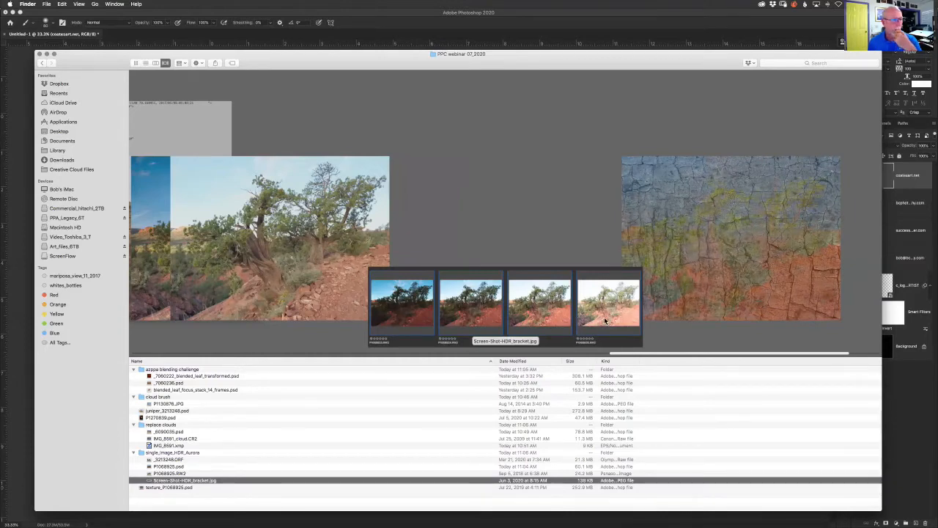
pyautogui.click(323, 232)
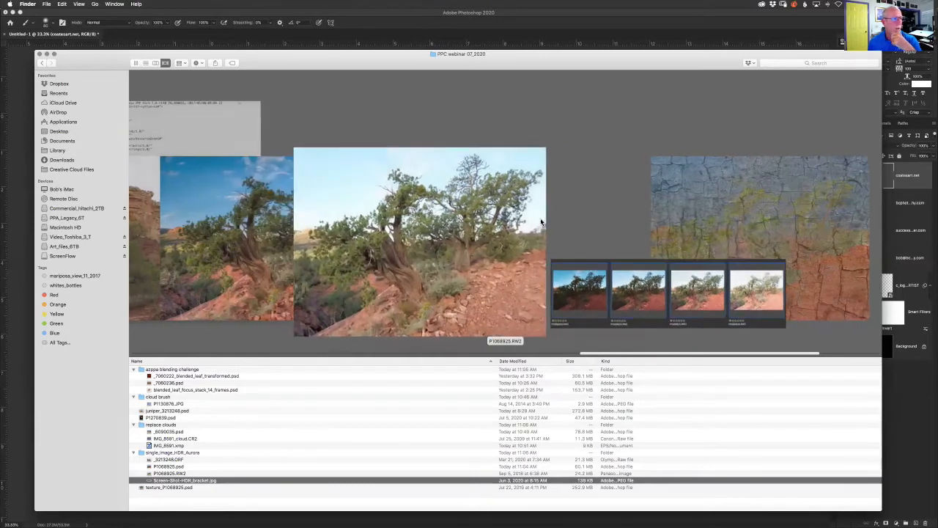
# - Launch Aurora HDR 2019 and open P1068925.RW2 in it from the Finder gallery
pyautogui.moveTo(873, 521)
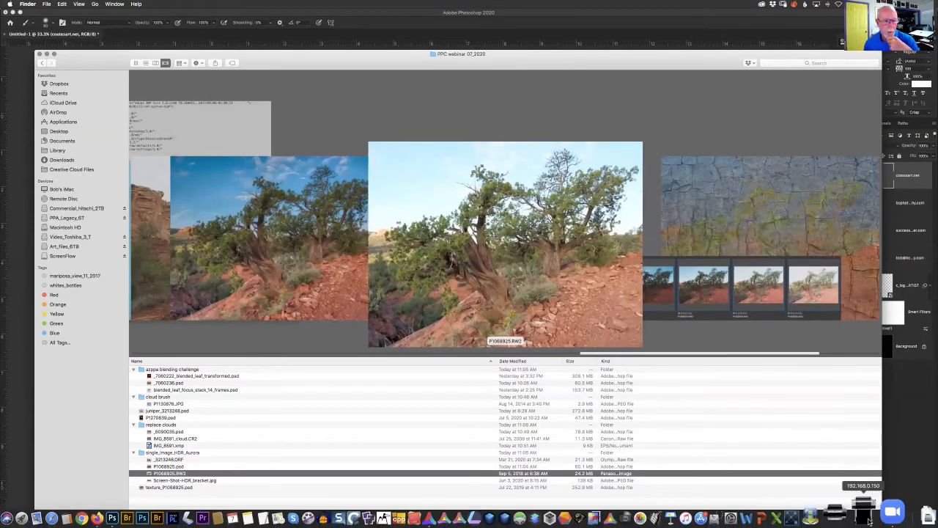
pyautogui.click(460, 518)
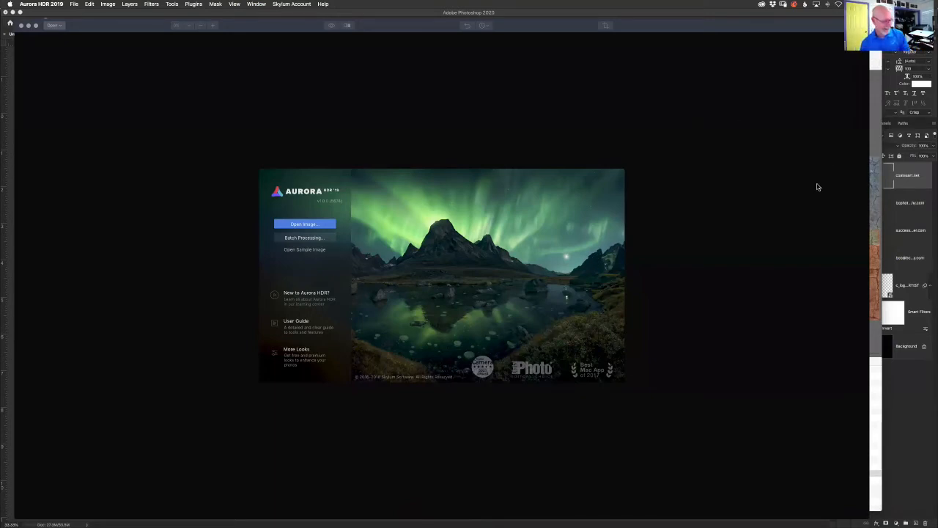
pyautogui.press('super+Tab')
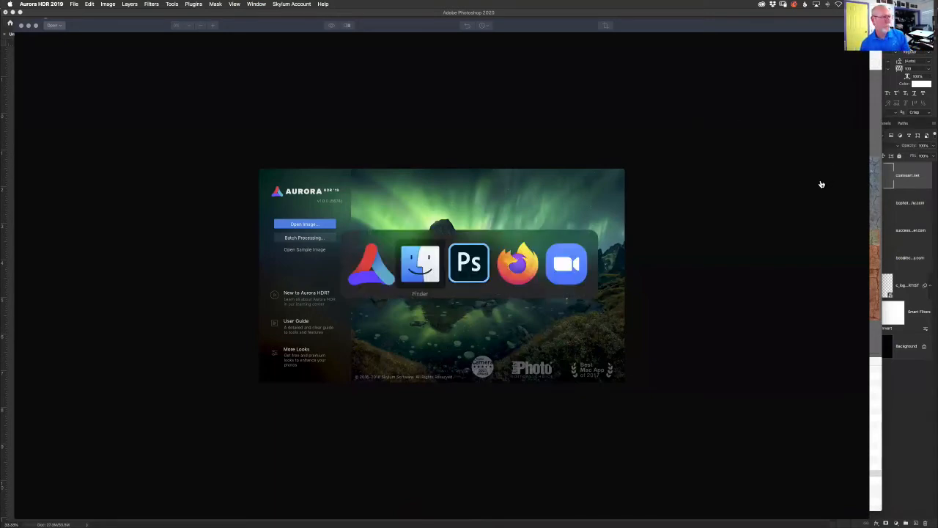
pyautogui.moveTo(541, 326); pyautogui.dragTo(463, 519)
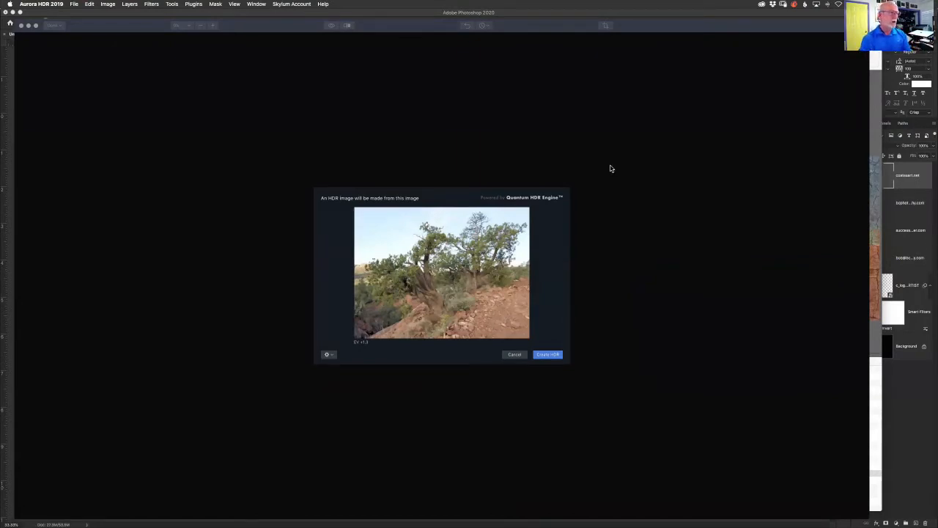
# - Turn on Chromatic Aberration Reduction for the juniper photo and create the HDR image
pyautogui.click(328, 355)
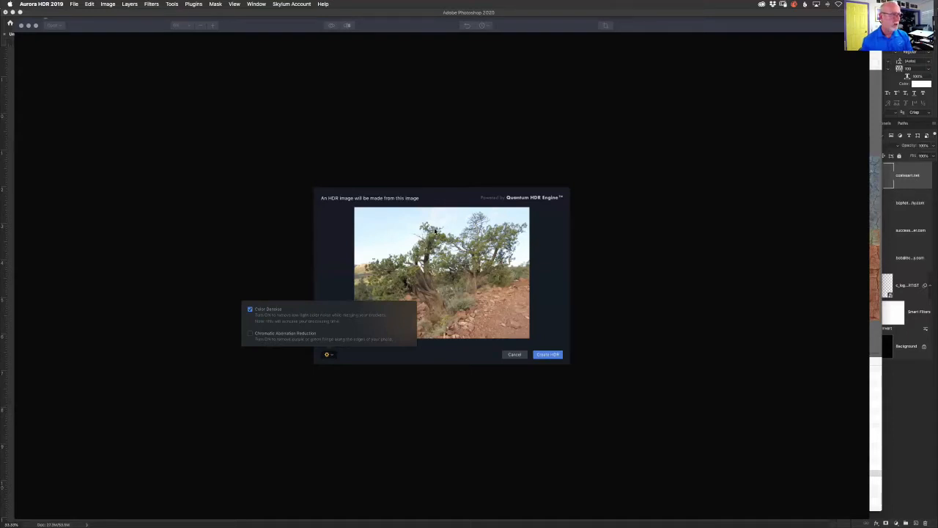
pyautogui.click(250, 335)
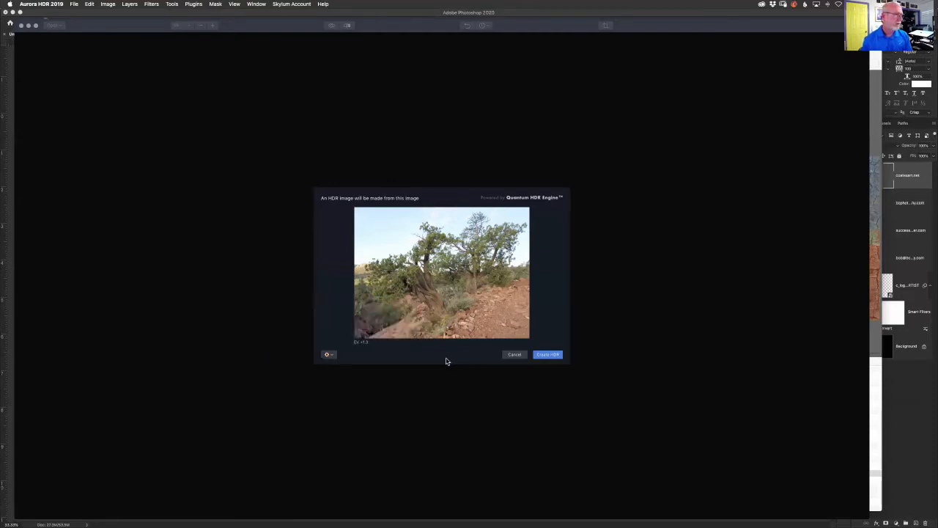
pyautogui.click(552, 355)
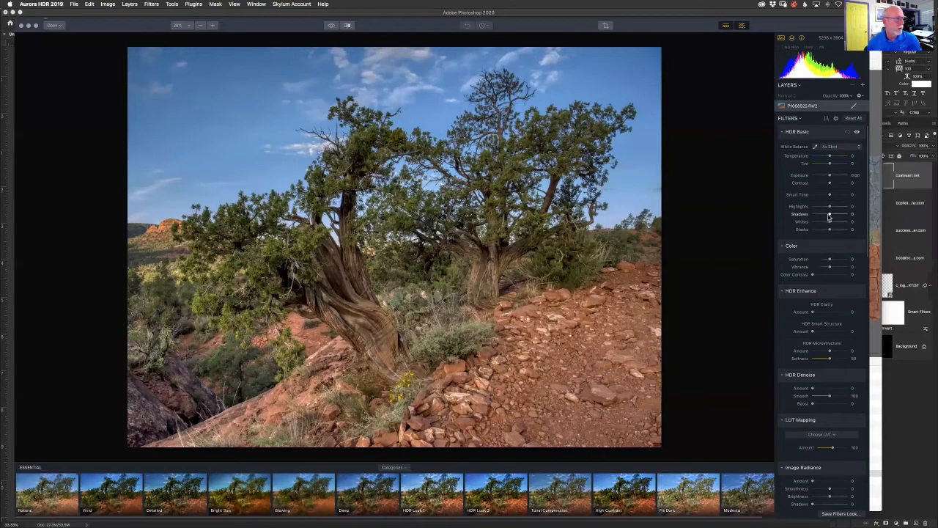
# - Set the juniper image's HDR Basic Shadows to 52 and Highlights to -6, and its Image Radiance Amount to 20
pyautogui.moveTo(830, 217)
pyautogui.mouseDown()
pyautogui.moveTo(841, 217)
pyautogui.moveTo(817, 208)
pyautogui.mouseUp()
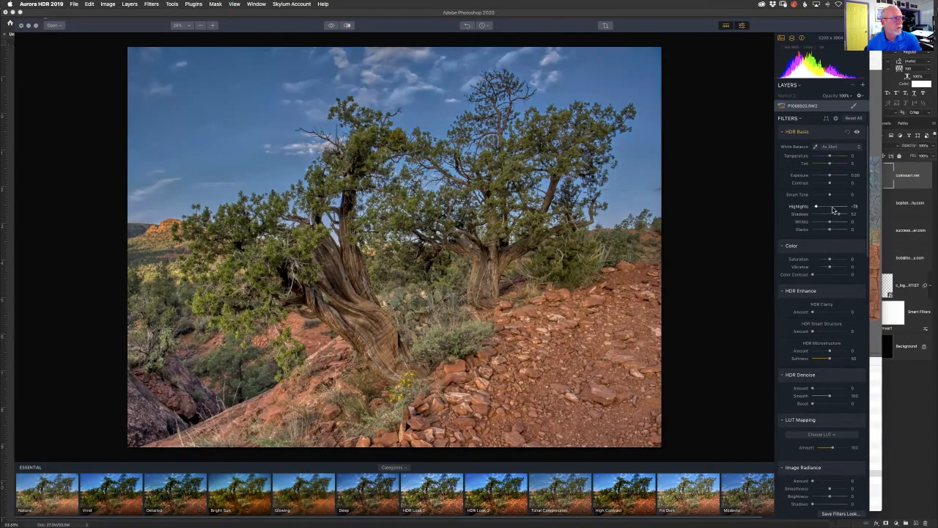
pyautogui.doubleClick(829, 208)
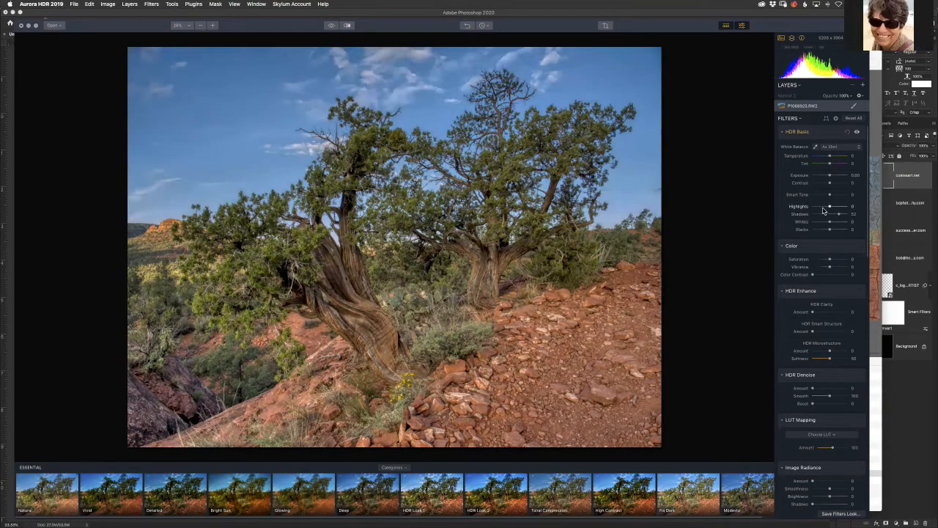
pyautogui.moveTo(830, 208); pyautogui.dragTo(827, 207)
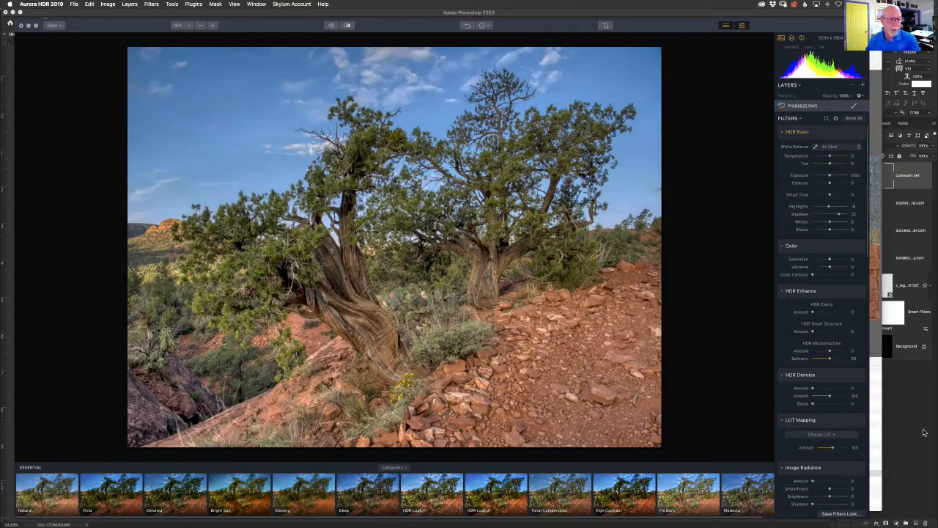
pyautogui.click(821, 482)
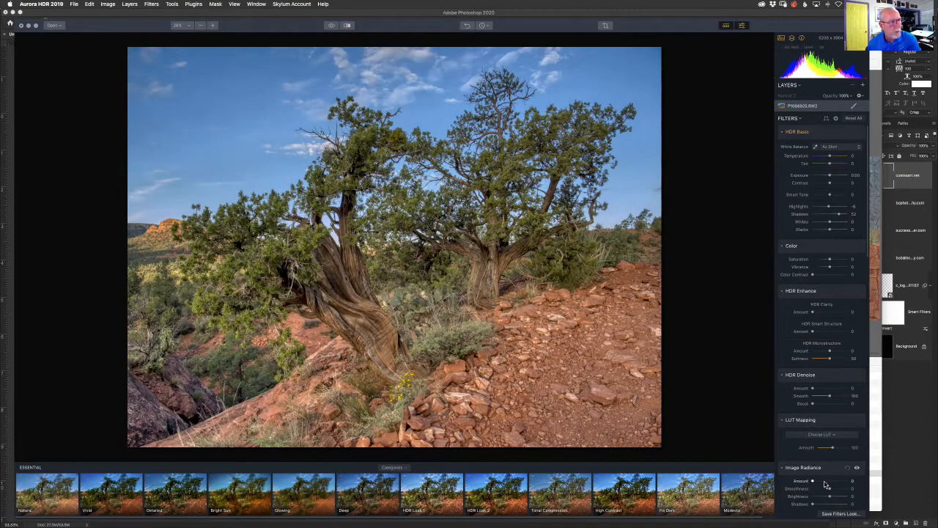
pyautogui.moveTo(819, 483); pyautogui.dragTo(820, 482)
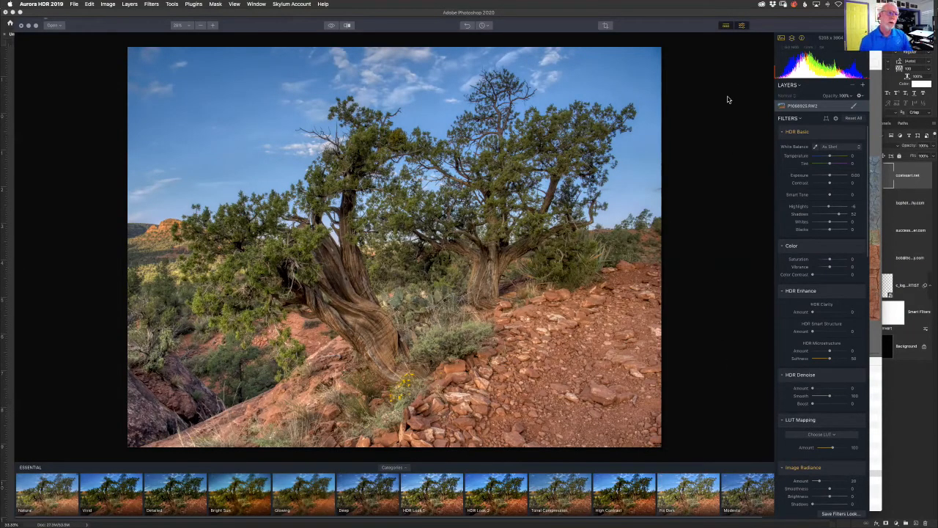
# - Switch to Finder, preview P1068925.psd and open it in Photoshop
pyautogui.press('super+Tab')
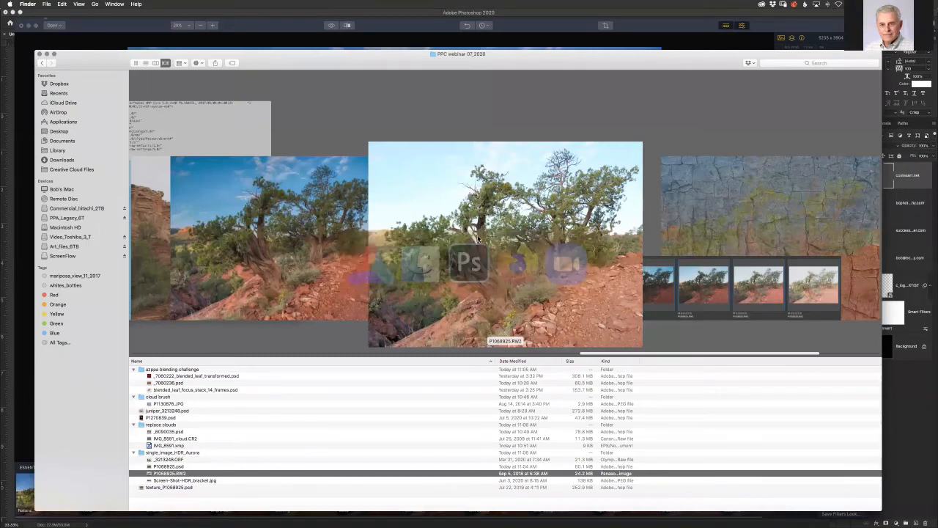
pyautogui.press('Up')
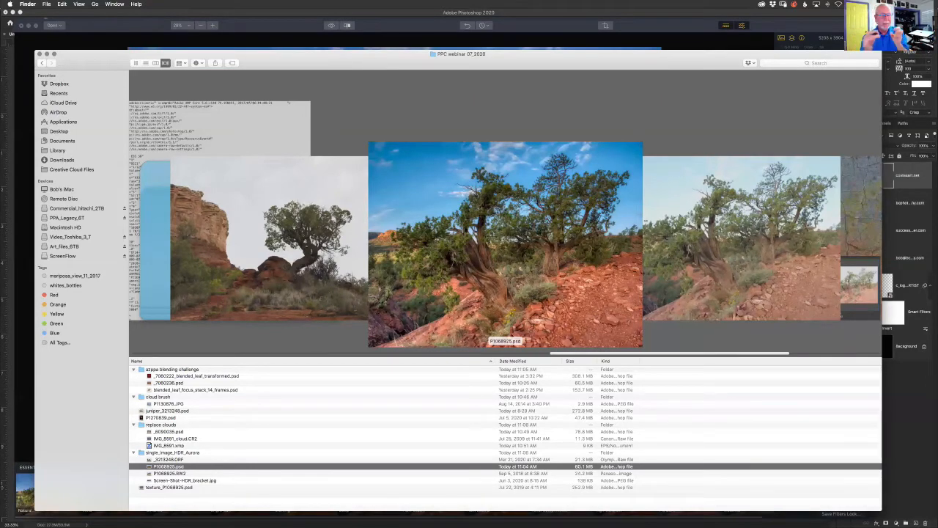
pyautogui.doubleClick(540, 227)
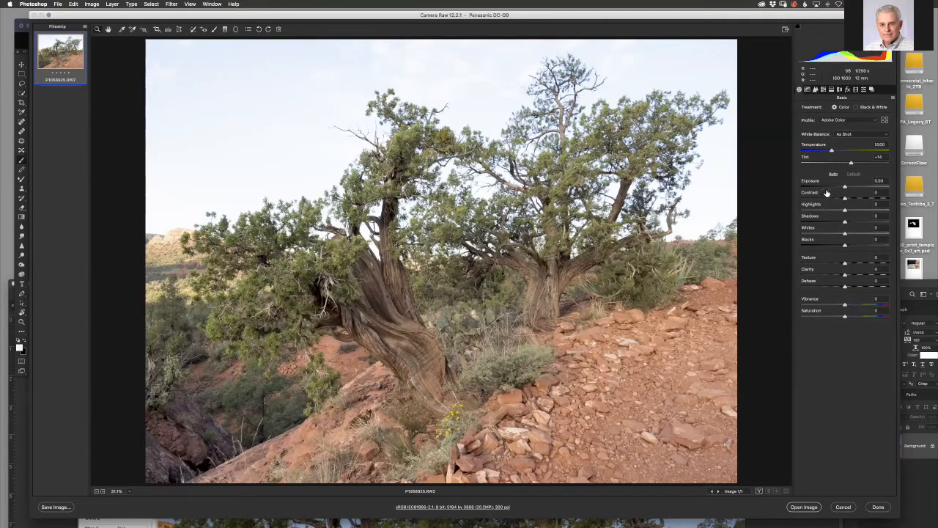
# - Cancel Camera Raw for P1068925.RW2 and close P1068925.psd in Photoshop
pyautogui.click(843, 507)
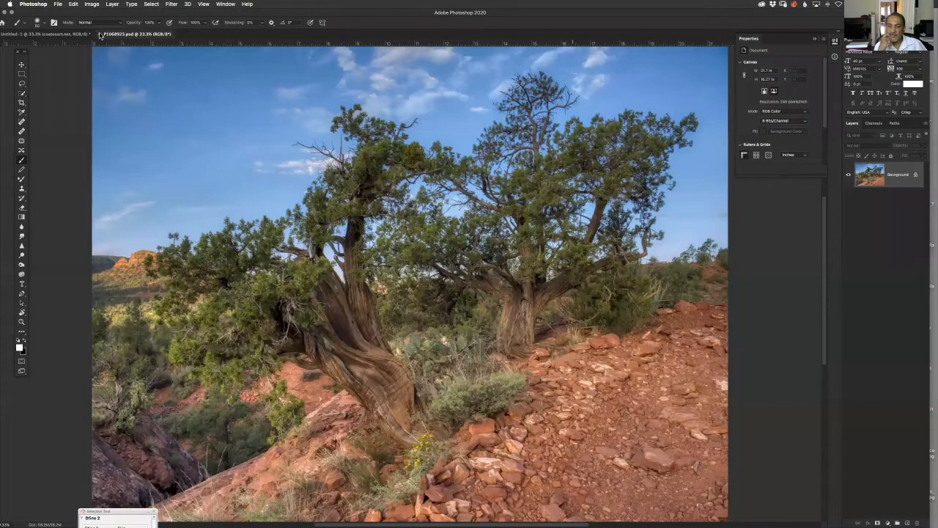
pyautogui.press('super+w')
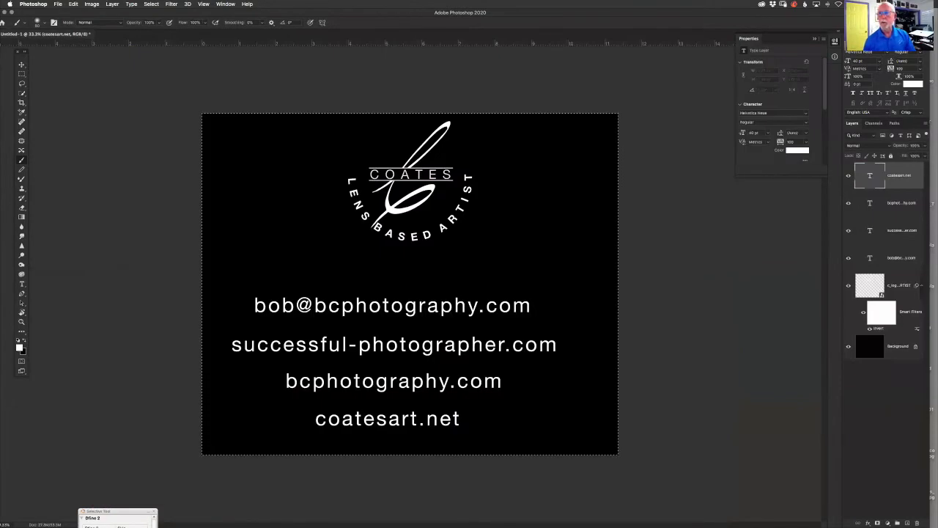
# - Move the Photoshop window down to uncover the Finder and Aurora HDR windows behind it
pyautogui.press('super+Tab')
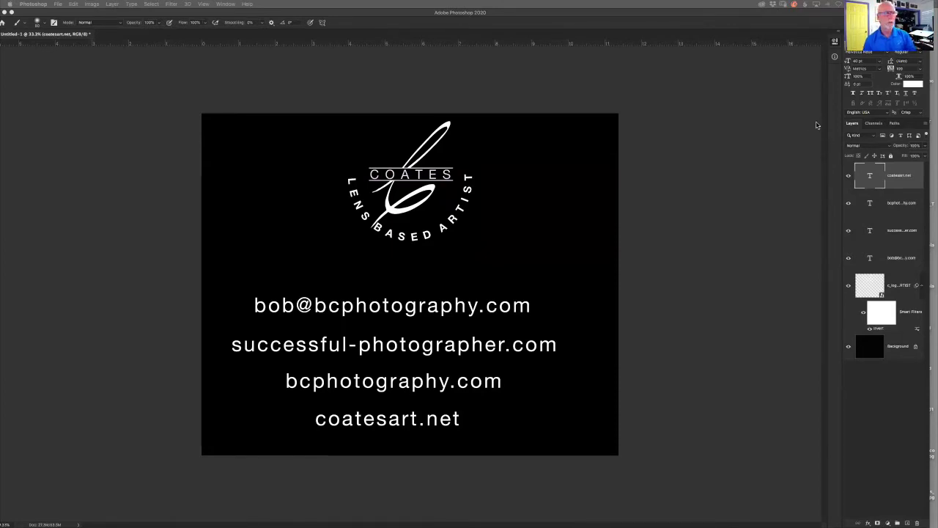
pyautogui.click(485, 80)
pyautogui.press('super+a')
pyautogui.moveTo(512, 12); pyautogui.dragTo(493, 169)
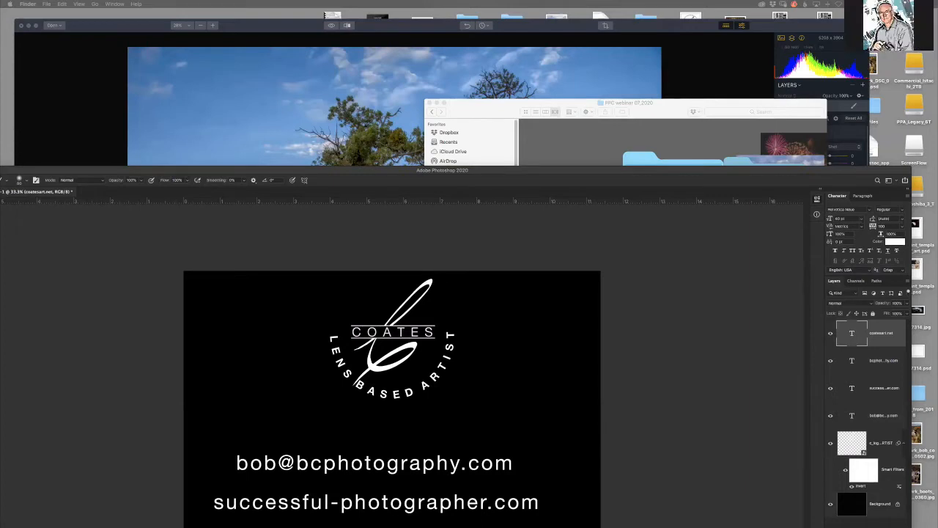
# - Switch to Finder, open _3213248.ORF in Aurora HDR 2019 and create its HDR image with Chromatic Aberration Reduction turned on
pyautogui.press('super+Tab')
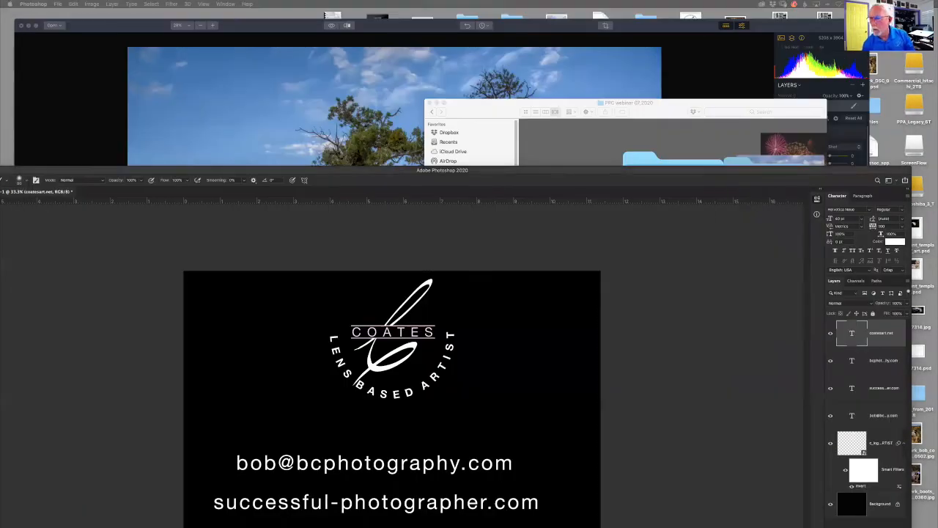
pyautogui.moveTo(708, 341); pyautogui.dragTo(458, 519)
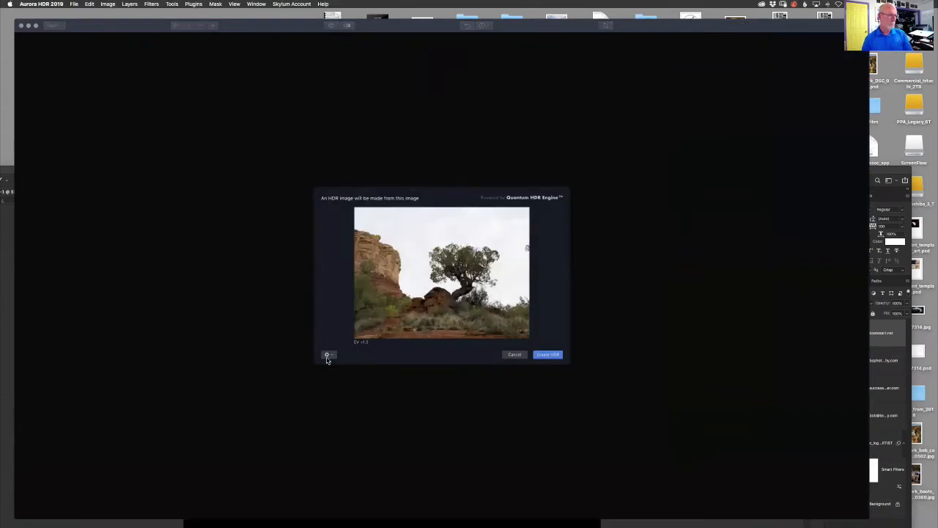
pyautogui.click(327, 356)
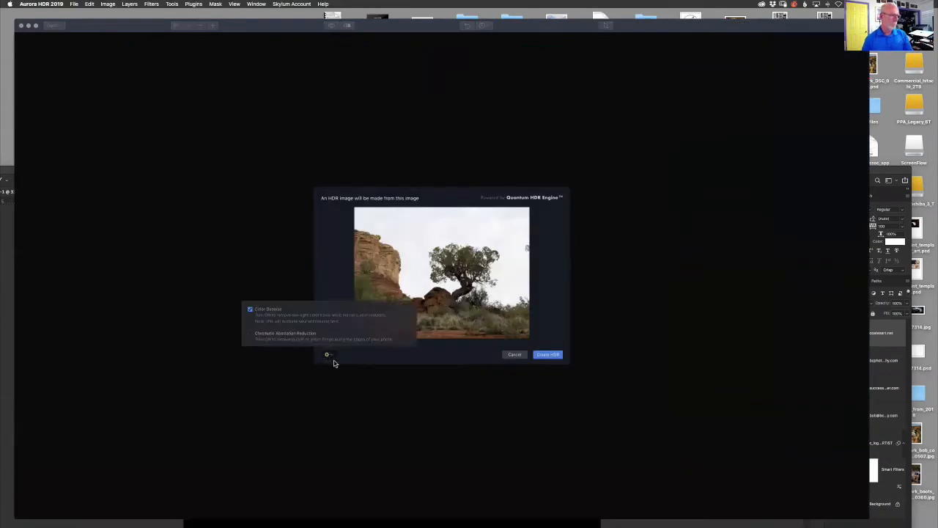
pyautogui.click(250, 334)
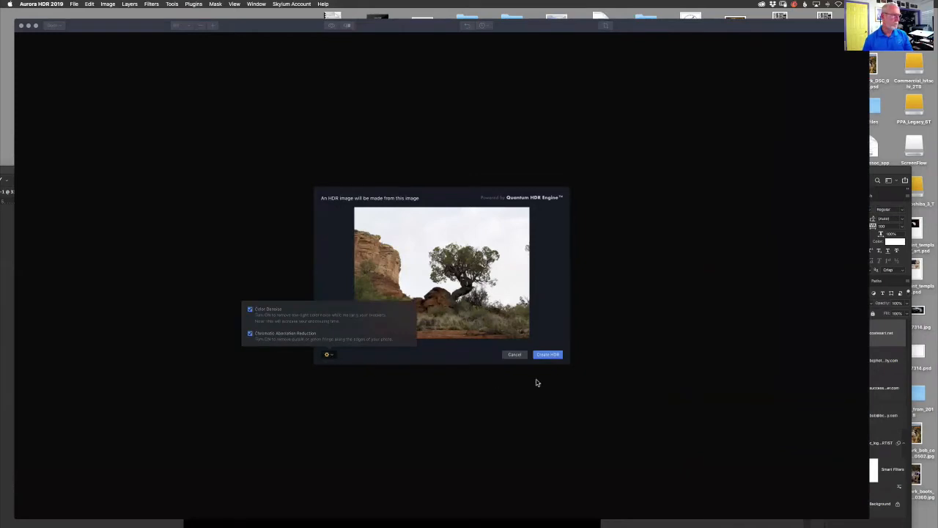
pyautogui.click(546, 356)
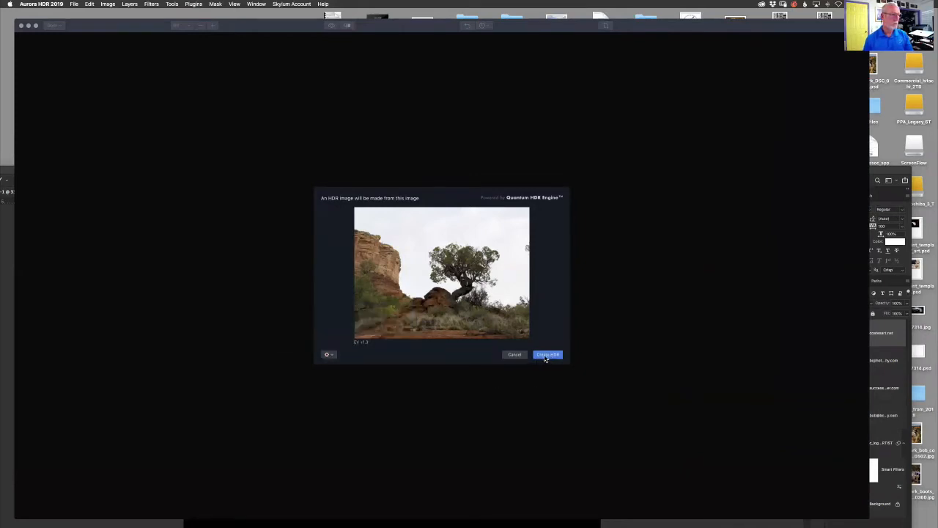
pyautogui.click(554, 355)
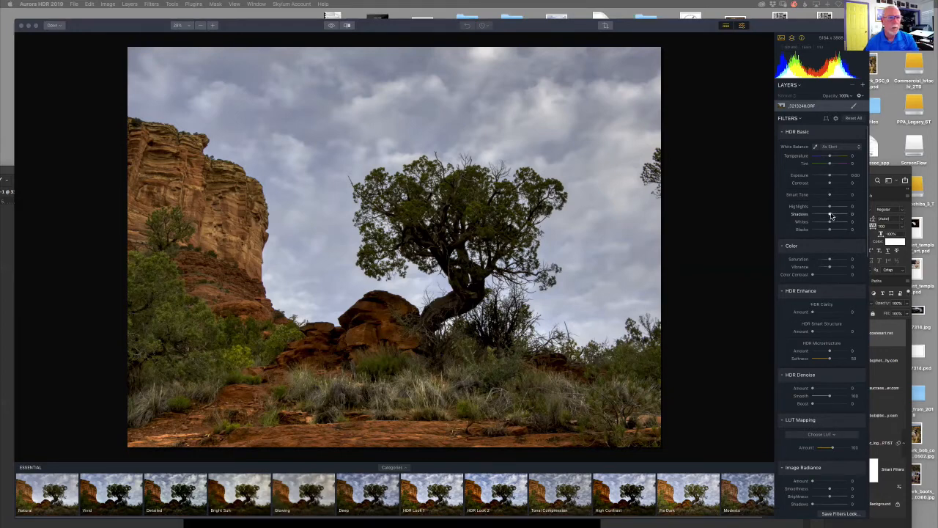
# - Set the lone tree image's Shadows to 51, Highlights to -60 and Temperature to -13, and raise Image Radiance Amount to about 10
pyautogui.moveTo(830, 217)
pyautogui.mouseDown()
pyautogui.moveTo(854, 218)
pyautogui.moveTo(816, 207)
pyautogui.mouseUp()
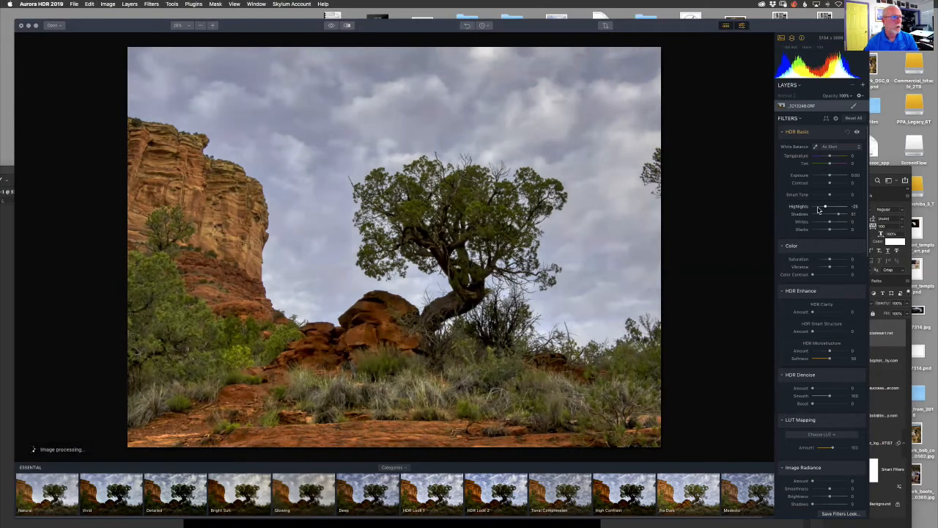
pyautogui.moveTo(829, 156); pyautogui.dragTo(826, 158)
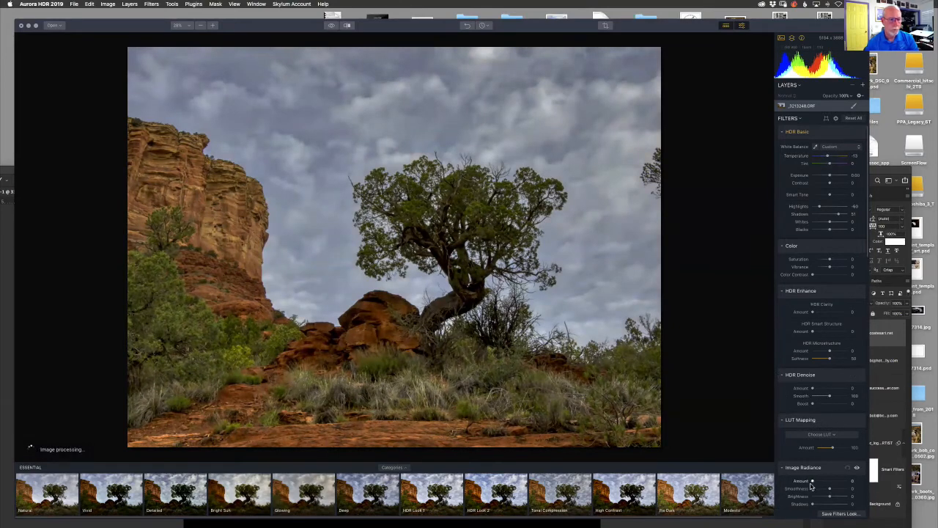
pyautogui.moveTo(813, 483); pyautogui.dragTo(817, 482)
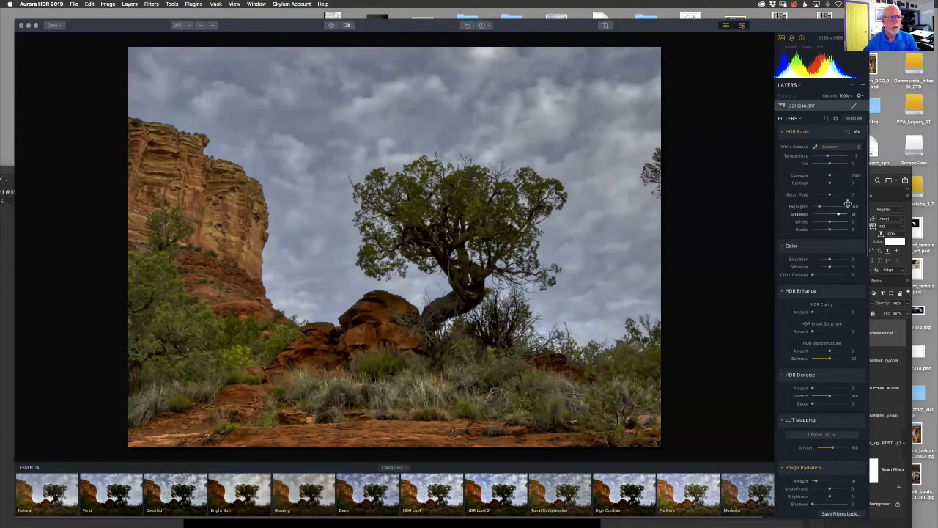
# - Raise the lone tree image's Exposure to about 1.46, then close _3213248.ORF without saving its changes
pyautogui.moveTo(829, 177); pyautogui.dragTo(833, 177)
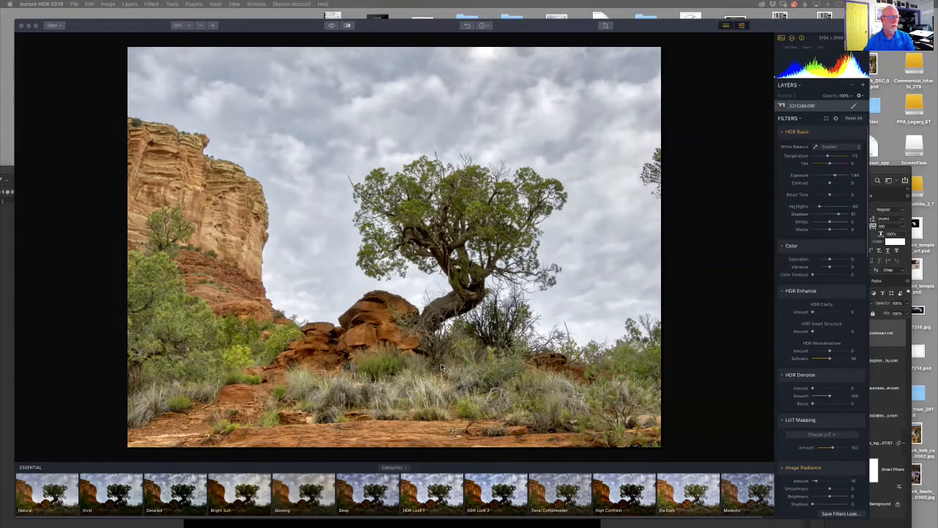
pyautogui.click(21, 26)
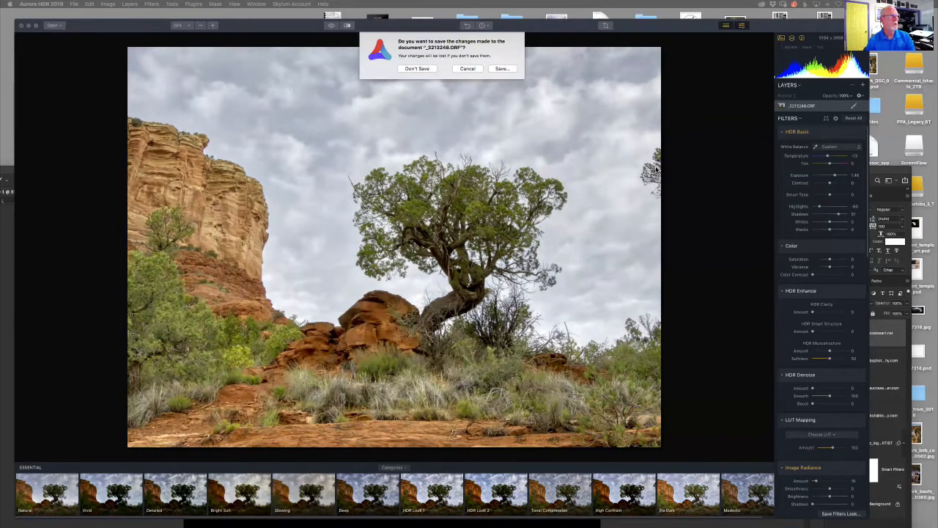
pyautogui.click(417, 68)
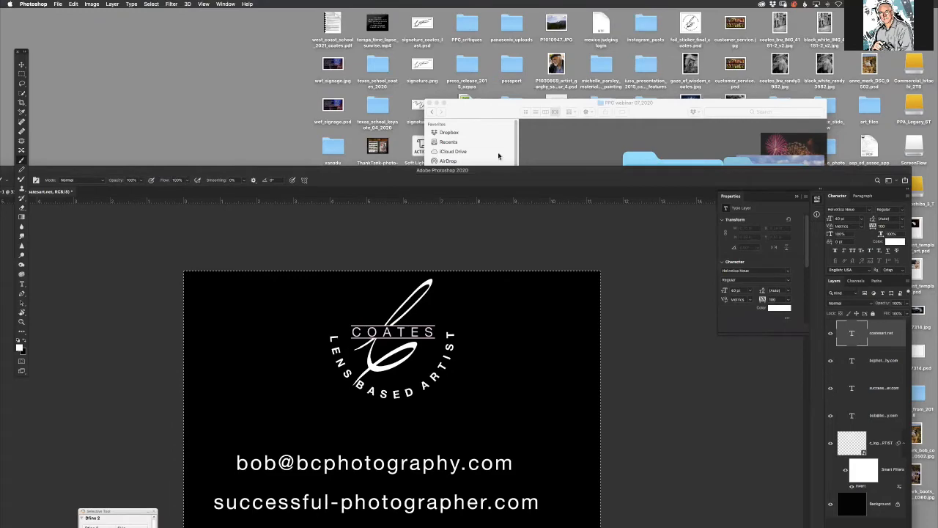
# - Restore the Photoshop window to full view and select the blue sky in _6090035.psd with Color Range, sampling several sky tones and adjusting Fuzziness
pyautogui.moveTo(502, 171); pyautogui.dragTo(531, 11)
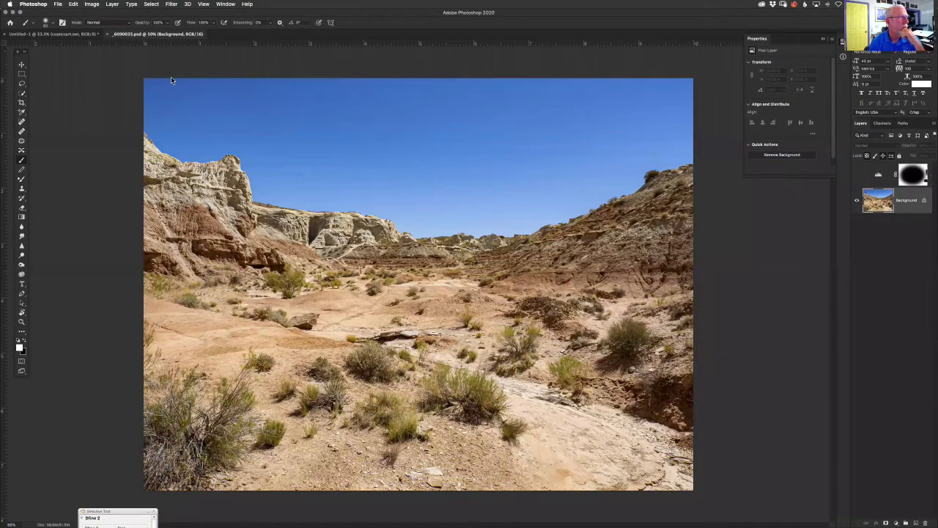
pyautogui.click(151, 4)
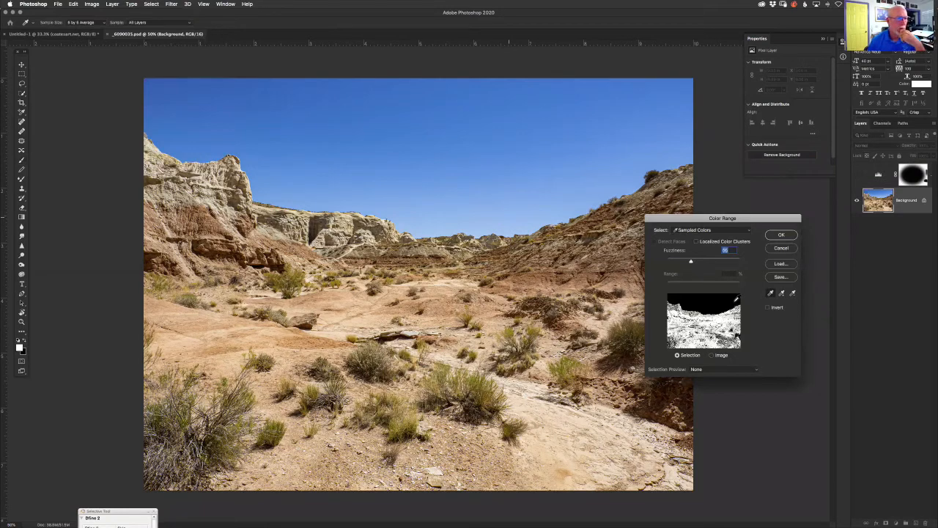
pyautogui.click(457, 131)
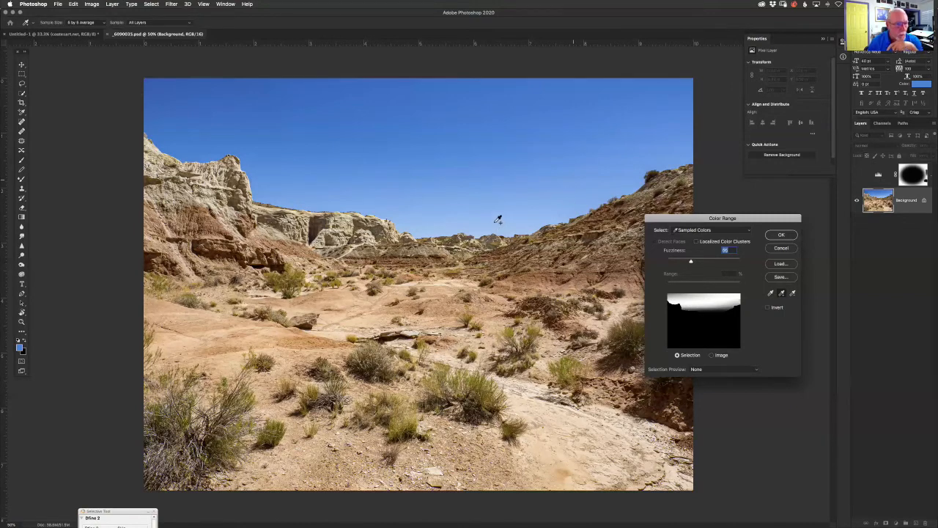
pyautogui.click(425, 228)
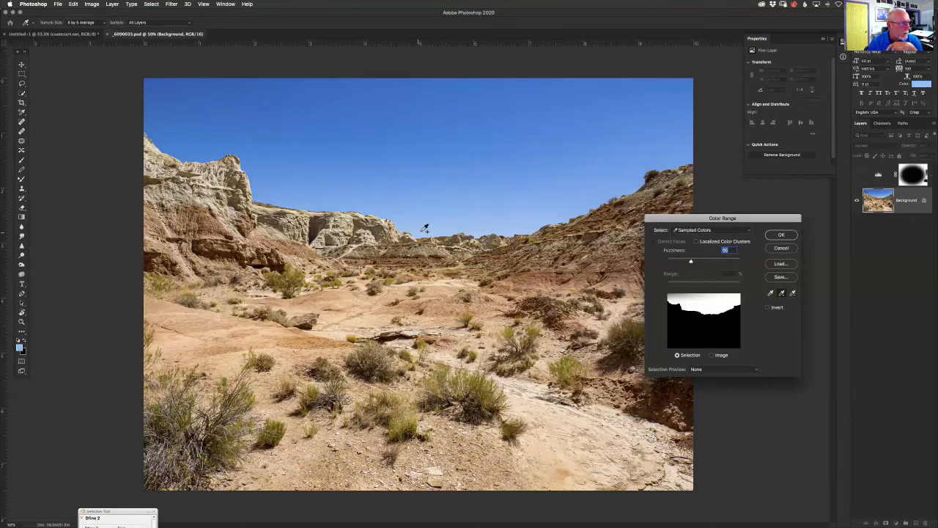
pyautogui.click(178, 79)
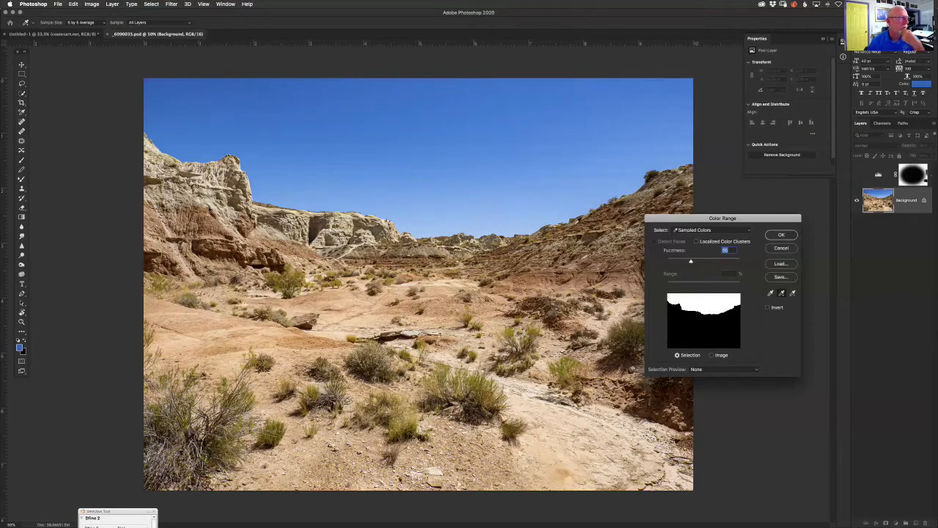
pyautogui.moveTo(689, 260)
pyautogui.mouseDown()
pyautogui.moveTo(721, 265)
pyautogui.moveTo(660, 271)
pyautogui.moveTo(695, 267)
pyautogui.mouseUp()
pyautogui.click(789, 237)
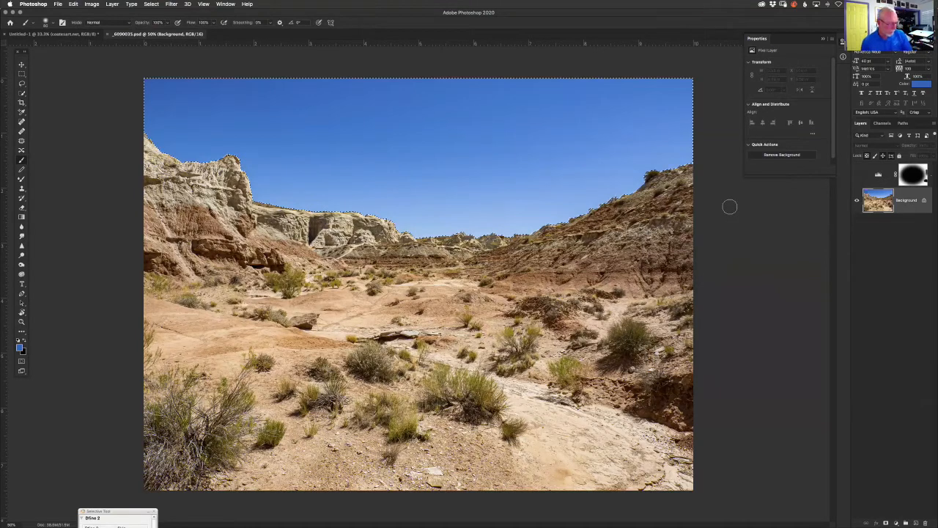
# - Turn the sky selection into a layer mask on the desert photo and invert it to hide the sky
pyautogui.press('super+shift+z')
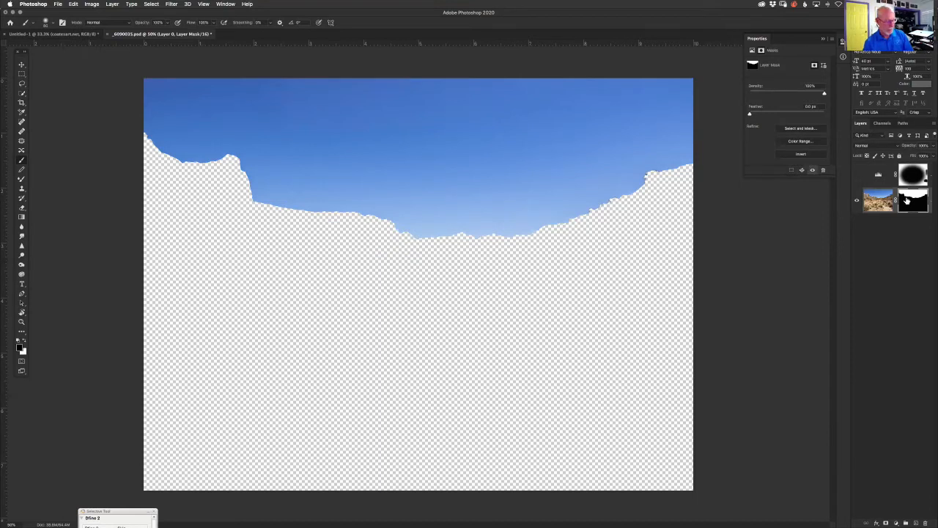
pyautogui.press('super+i')
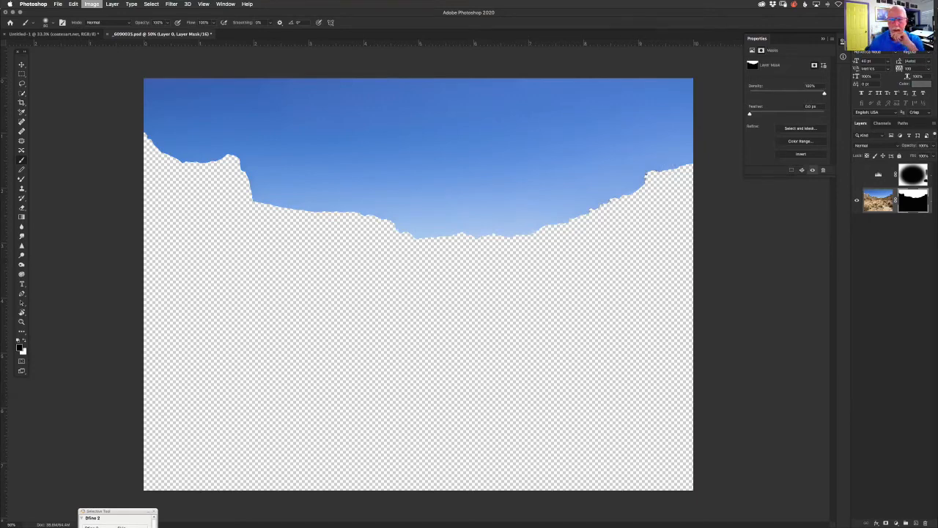
pyautogui.press('super+i')
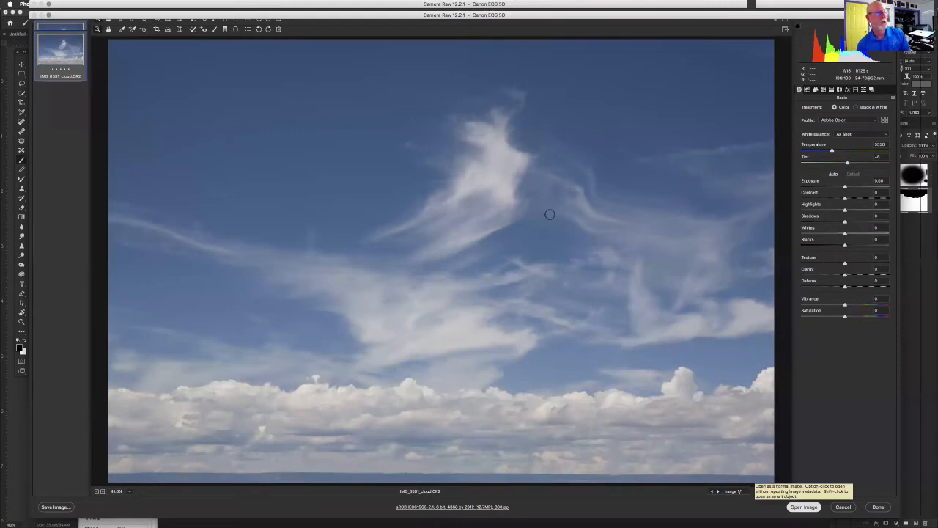
# - Open IMG_8591_cloud.CR2 from Camera Raw, copy it into _6090035.psd and place the cloud layer beneath the masked desert layer
pyautogui.click(804, 507)
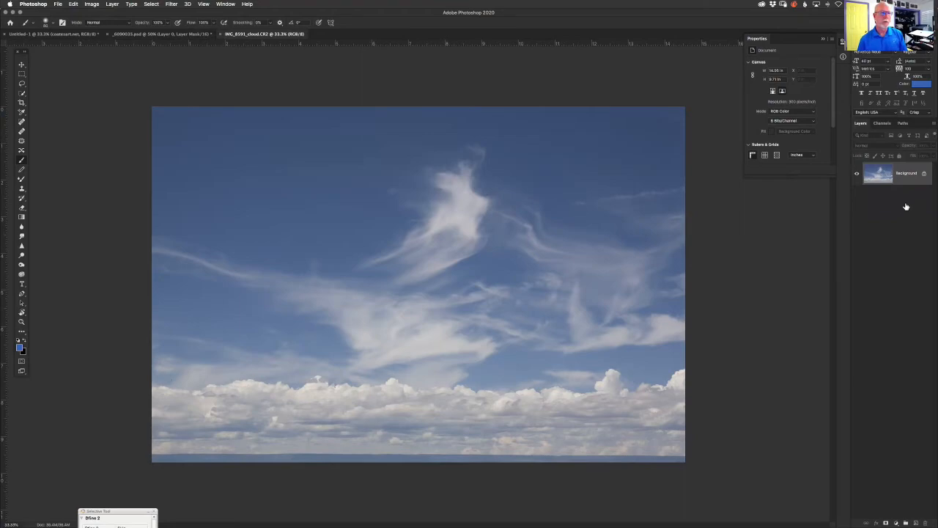
pyautogui.hotkey('ctrl', 'Tab')
pyautogui.hotkey('ctrl', 'Tab')
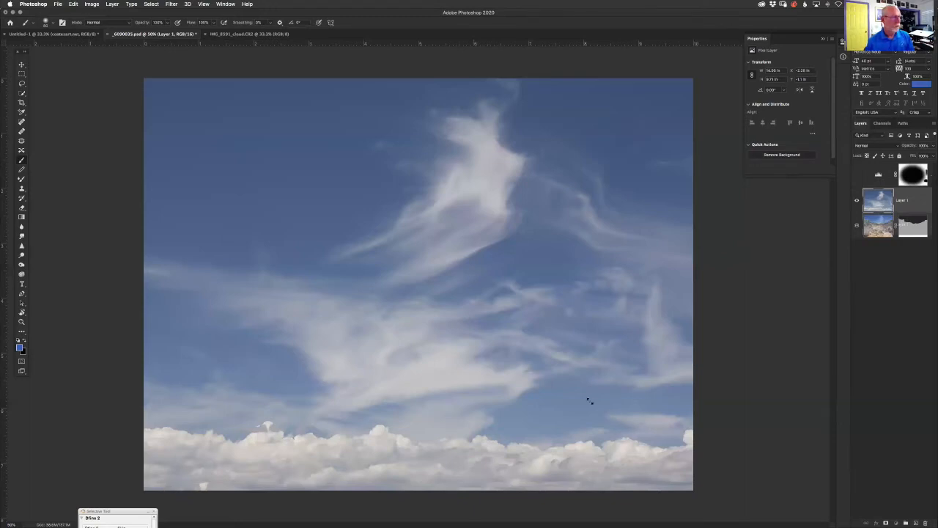
pyautogui.press('super+bracketleft')
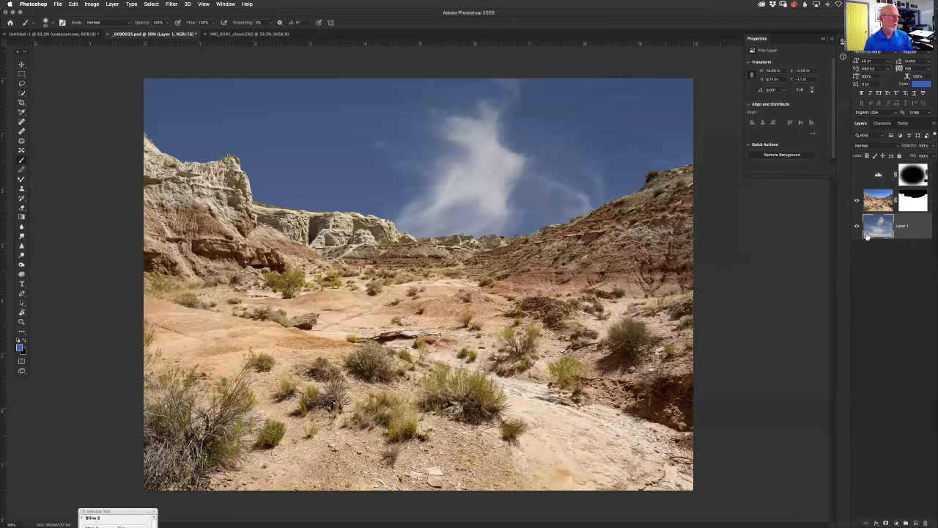
# - Try scaling the cloud layer down to about 73.7% and repositioning it behind the desert landscape
pyautogui.press('super+minus')
pyautogui.press('super+t')
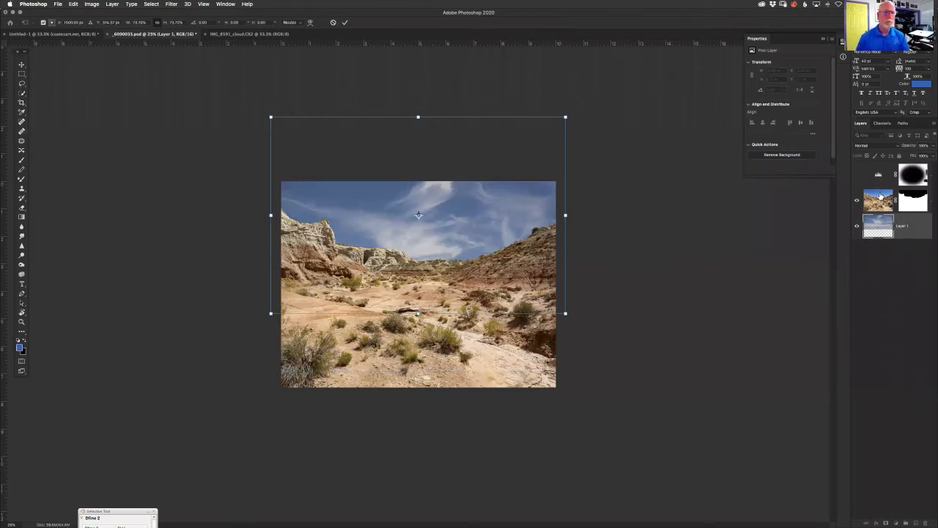
pyautogui.press('Return')
pyautogui.press('b')
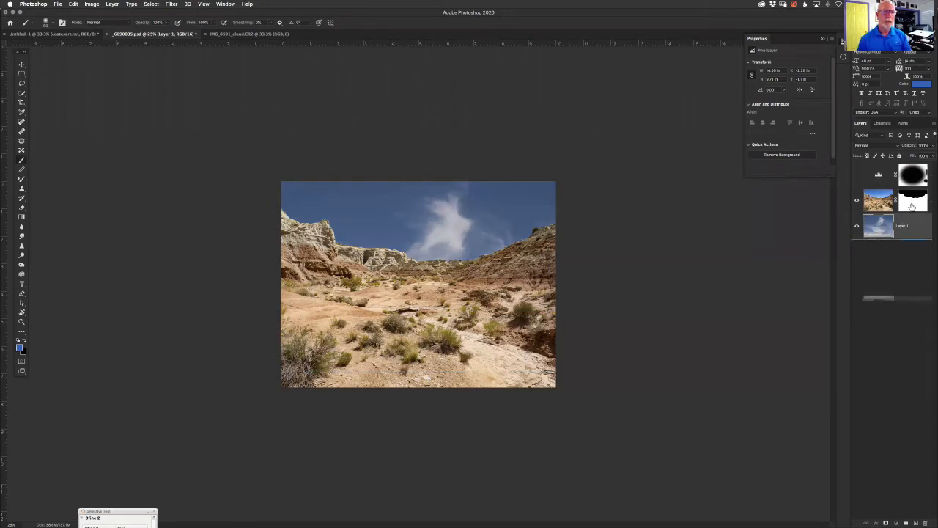
# - Delete the layer mask from the desert landscape layer
pyautogui.moveTo(925, 212); pyautogui.dragTo(927, 518)
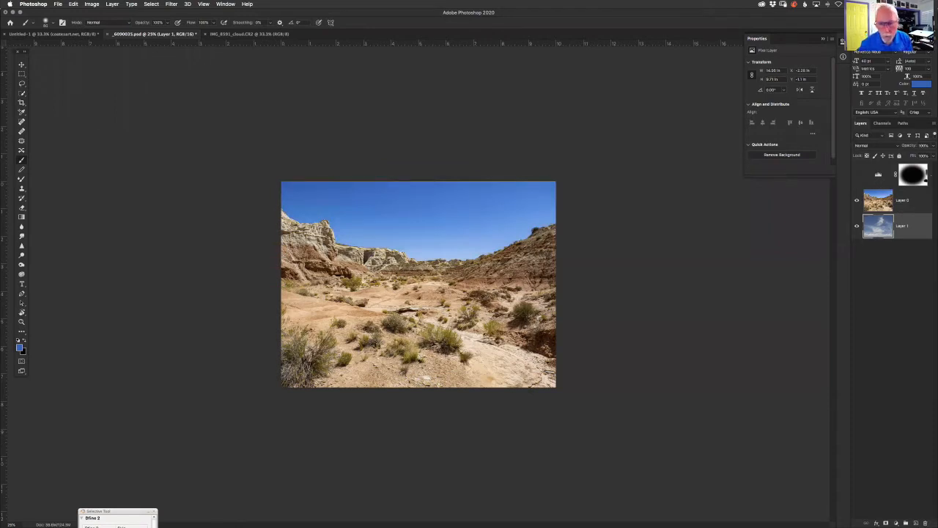
# - Open P1068925.psd in Photoshop and convert its locked Background into a regular layer
pyautogui.press('super+Tab')
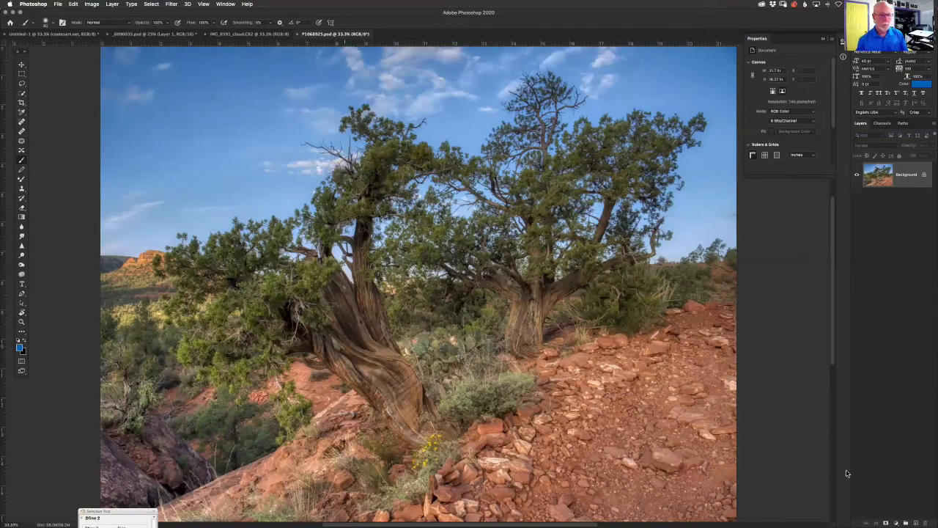
pyautogui.click(875, 519)
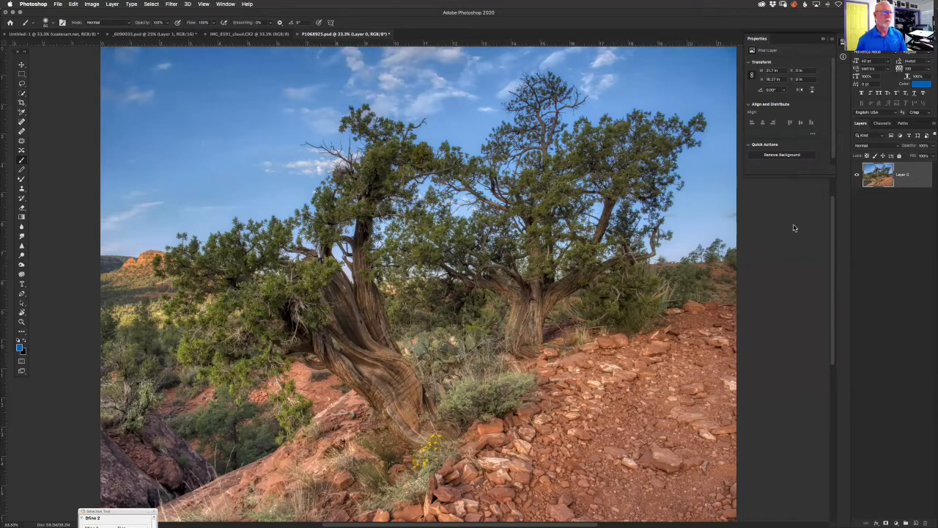
pyautogui.click(817, 280)
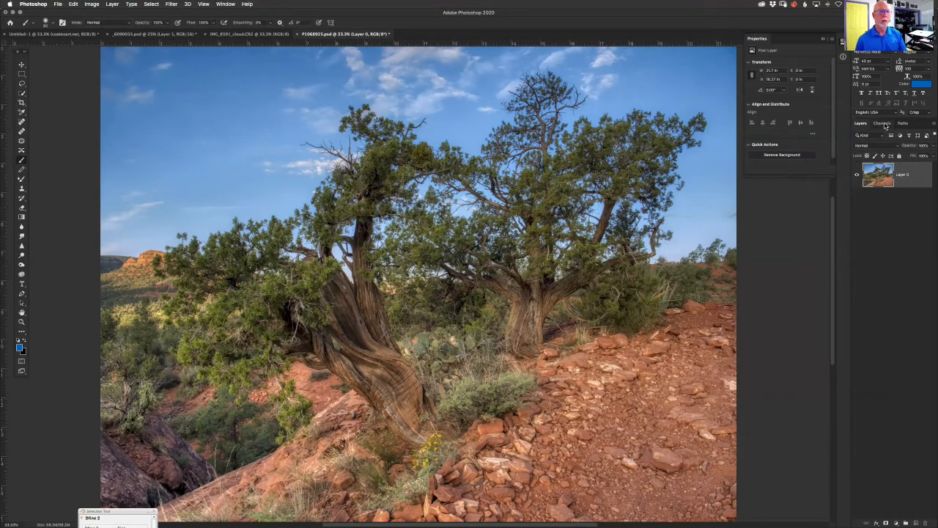
# - Compare the Red, Green and Blue channels of P1068925.psd for sky and tree contrast, and return to the full-color RGB view
pyautogui.click(884, 124)
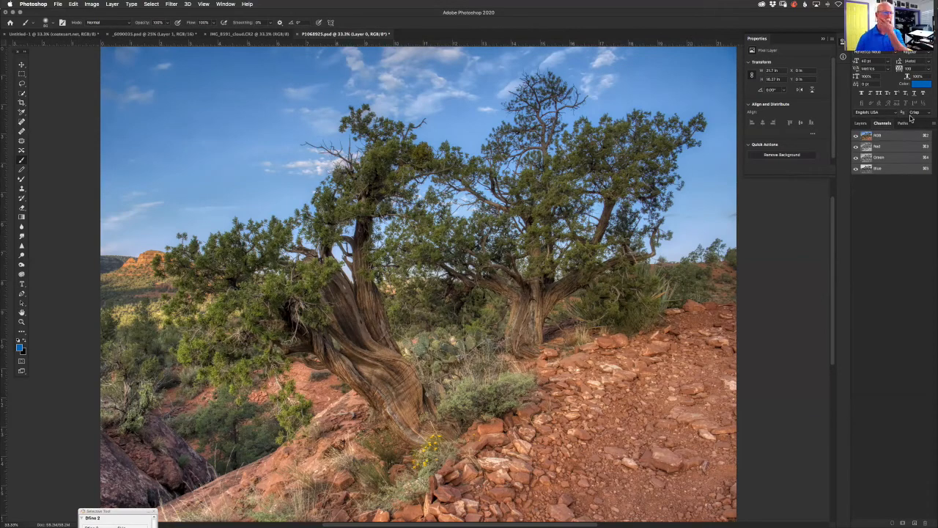
pyautogui.click(892, 145)
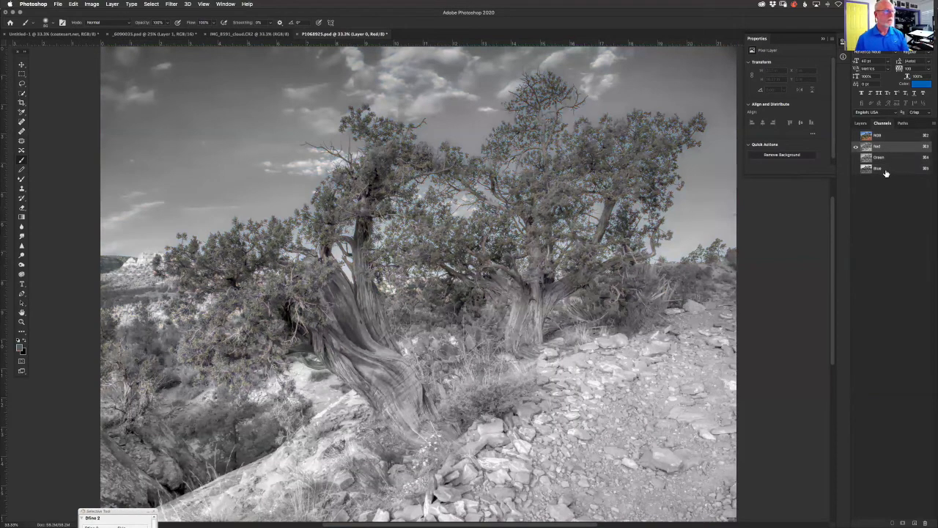
pyautogui.press('super+4')
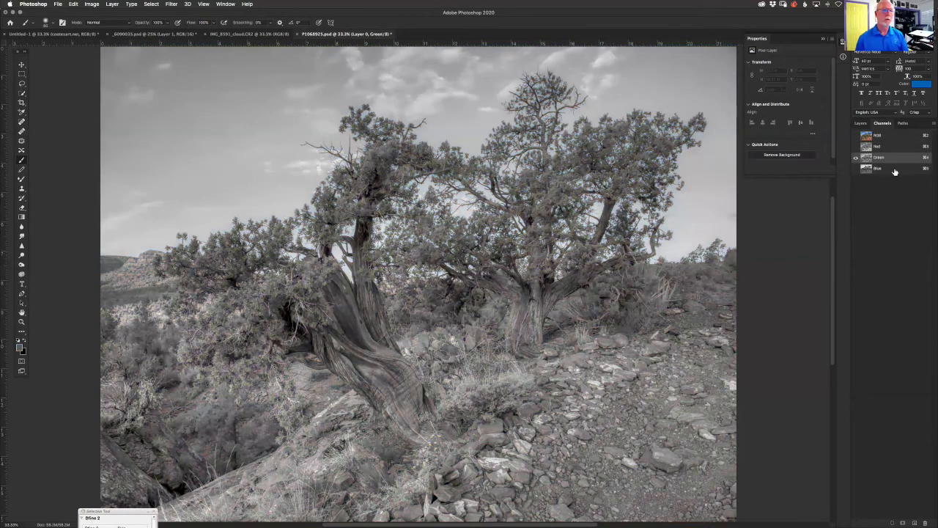
pyautogui.press('super+5')
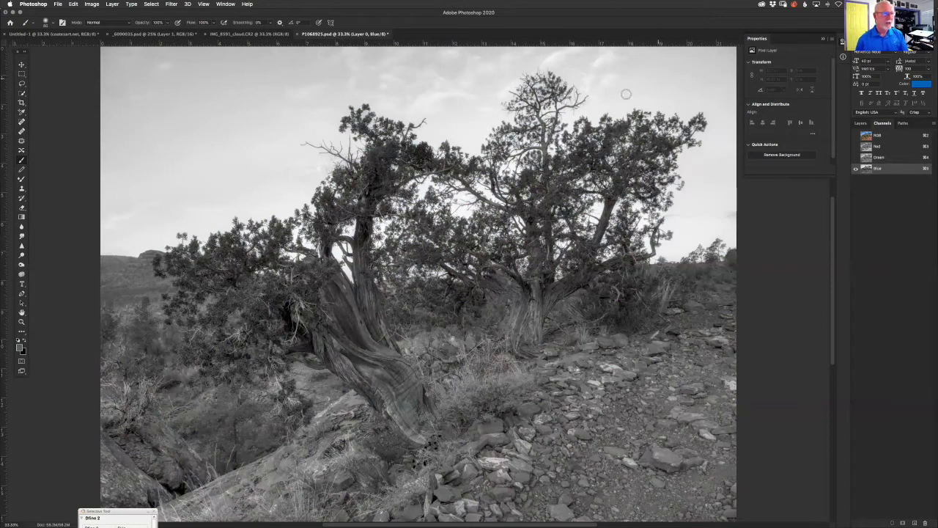
pyautogui.click(884, 157)
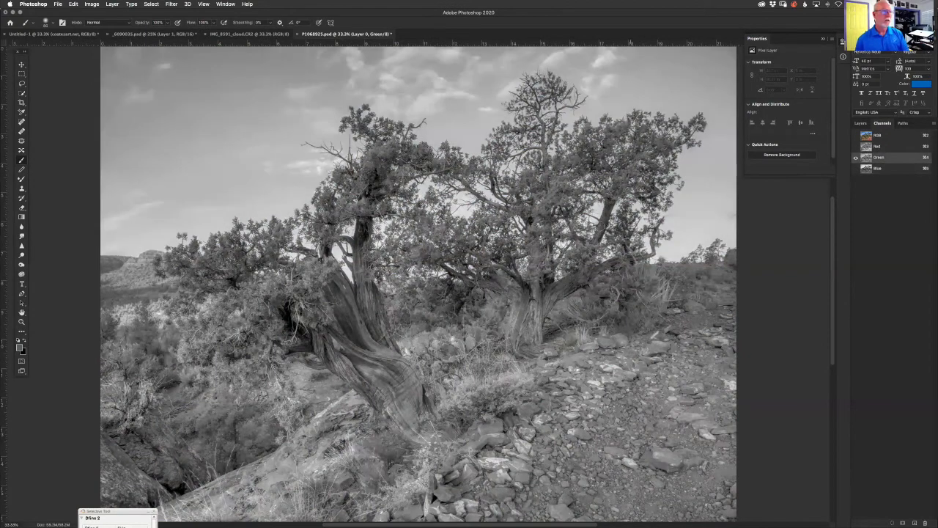
pyautogui.press('super+3')
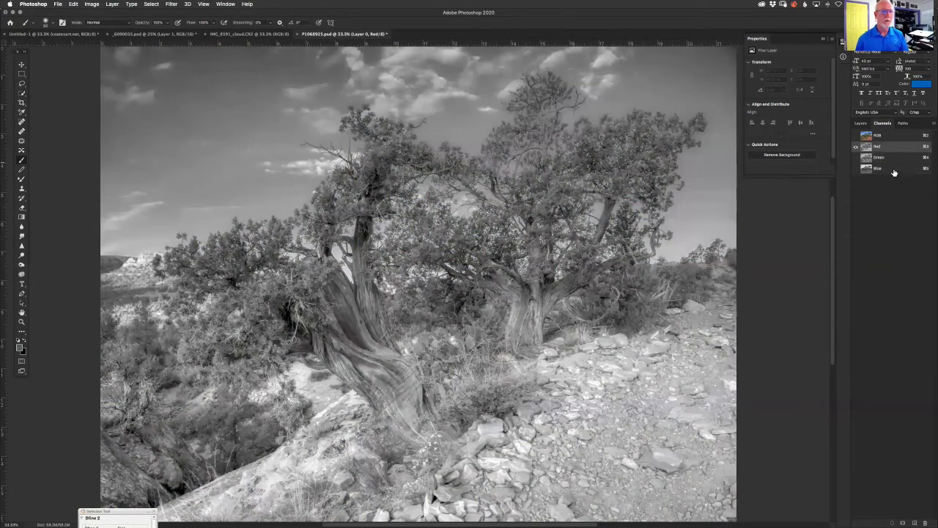
pyautogui.press('super+5')
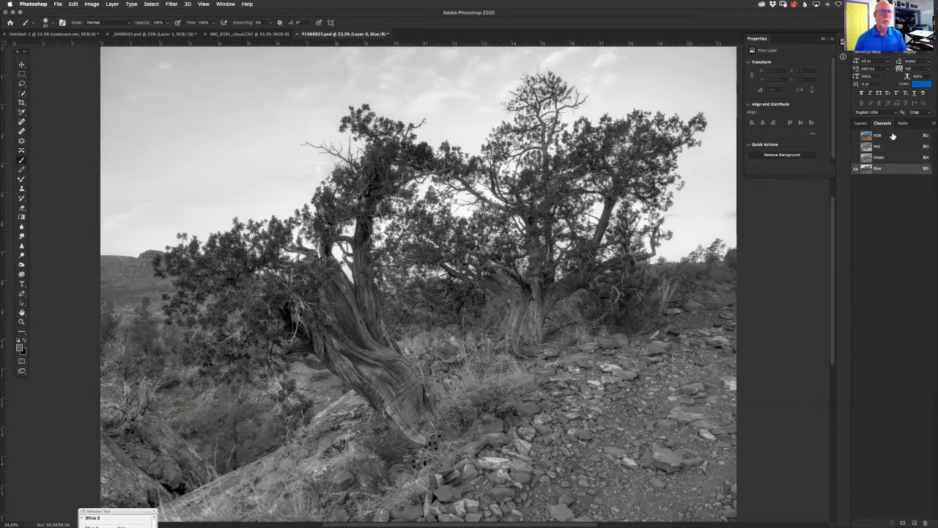
pyautogui.click(865, 134)
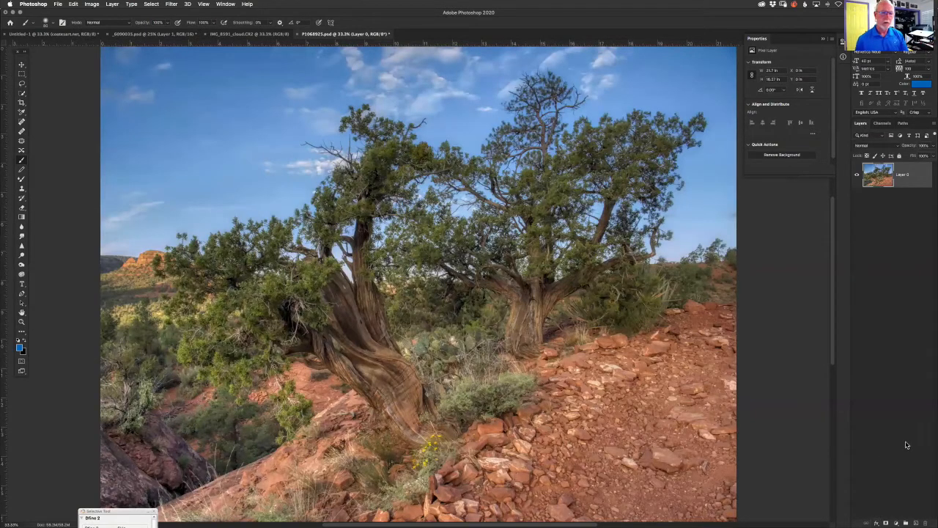
# - Set the tree layer's Blend If channel to Blue and try raising the dark This Layer limit before returning it to 0
pyautogui.click(876, 523)
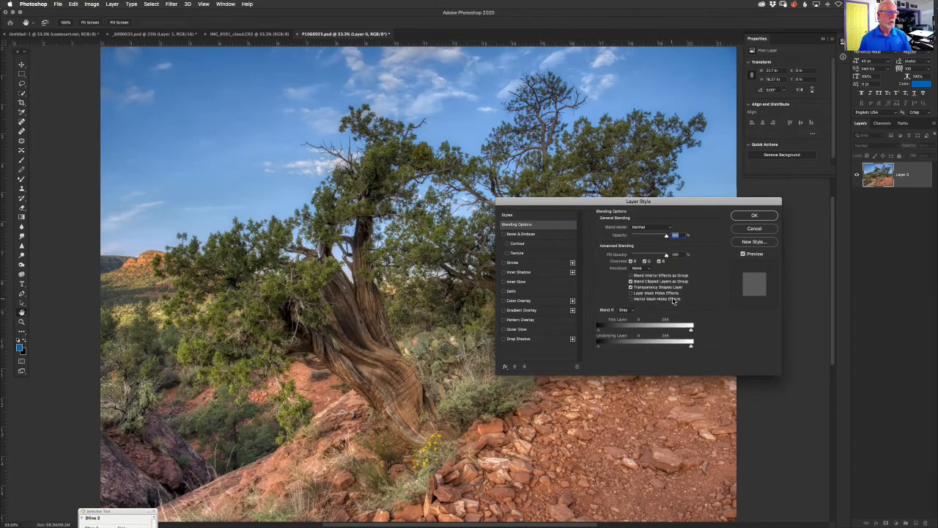
pyautogui.click(624, 310)
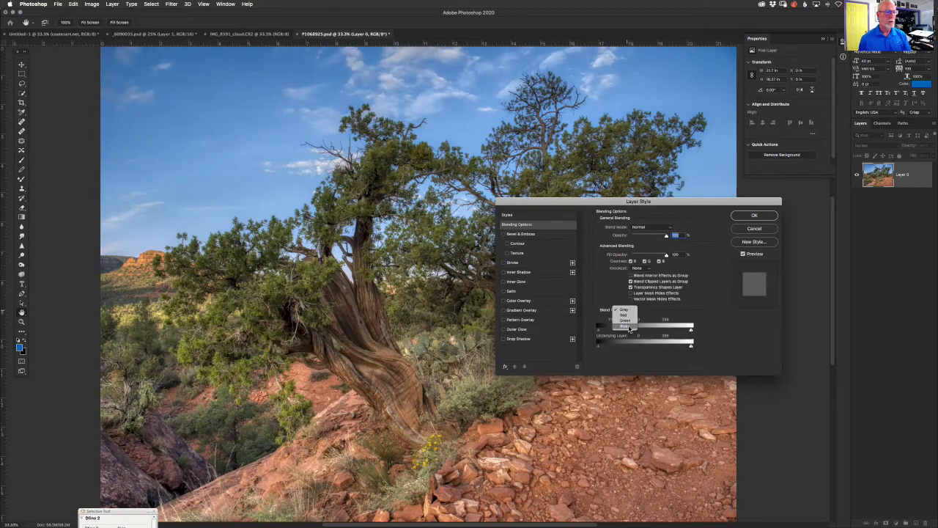
pyautogui.click(624, 327)
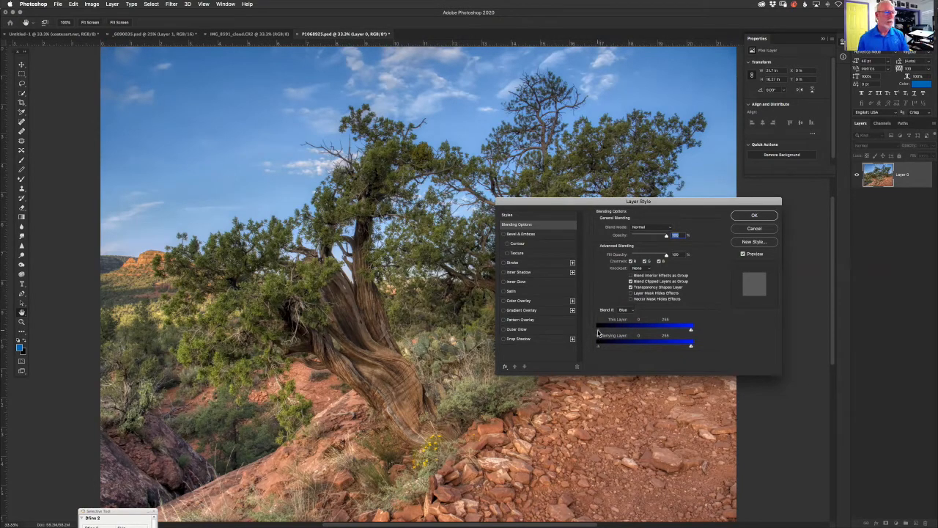
pyautogui.moveTo(600, 332); pyautogui.dragTo(609, 332)
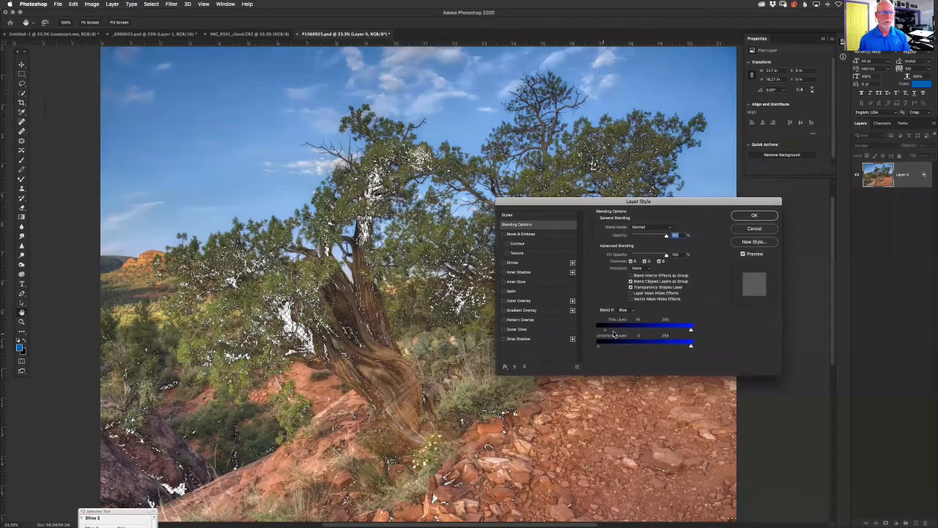
pyautogui.moveTo(615, 334)
pyautogui.mouseDown()
pyautogui.moveTo(687, 326)
pyautogui.moveTo(597, 334)
pyautogui.mouseUp()
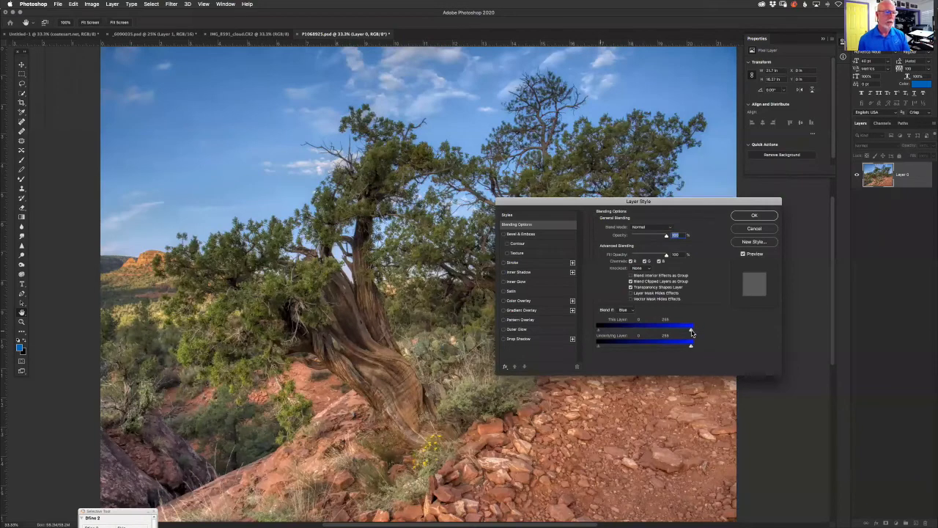
# - Lower the Blue highlight limit for This Layer to 158 to knock out the sky, keeping the trees unobstructed by the dialog
pyautogui.moveTo(682, 332); pyautogui.dragTo(667, 331)
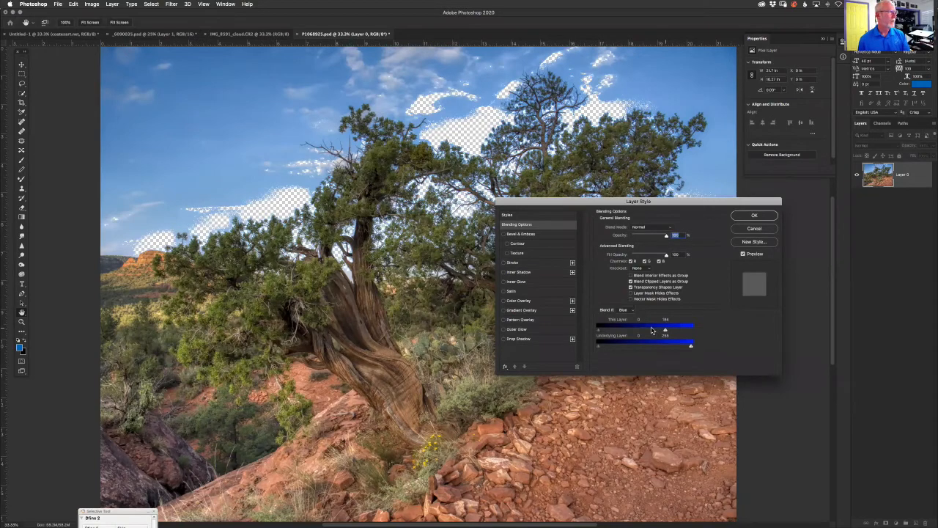
pyautogui.moveTo(651, 331); pyautogui.dragTo(653, 330)
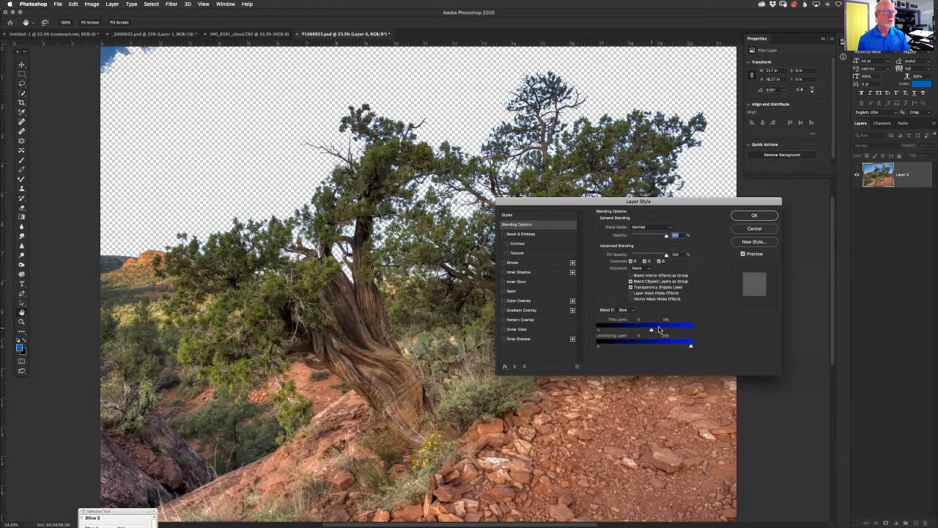
pyautogui.moveTo(656, 329); pyautogui.dragTo(658, 322)
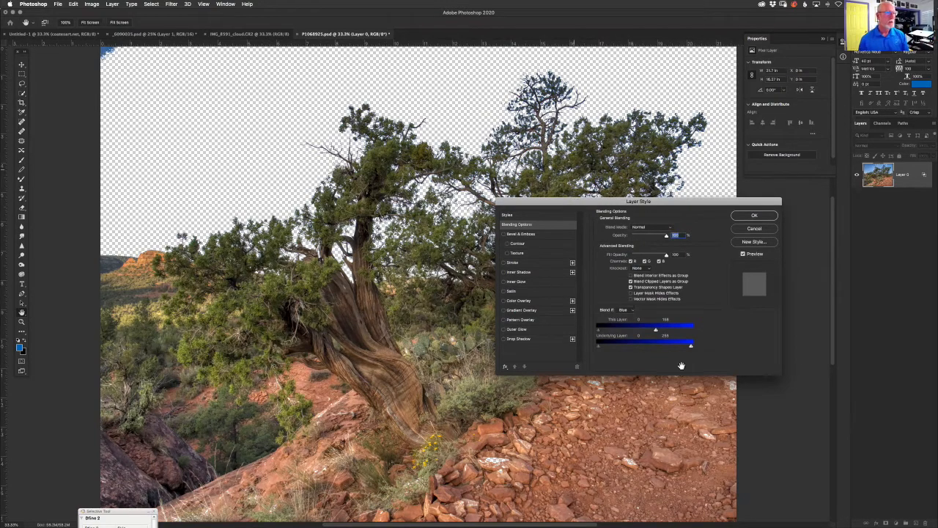
pyautogui.moveTo(638, 201); pyautogui.dragTo(771, 297)
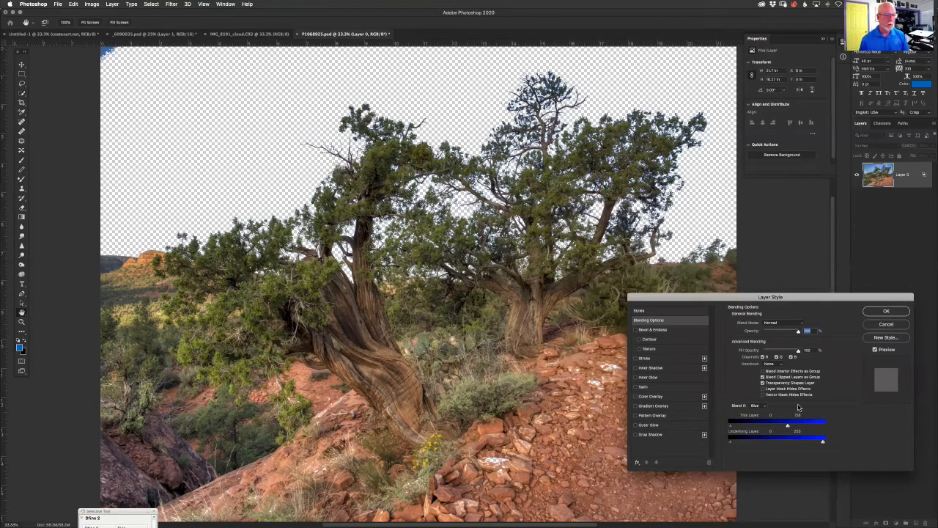
# - Split the Blue highlight limit of This Layer into two halves, with the lower one at 151, to soften the sky transition
pyautogui.press('alt')
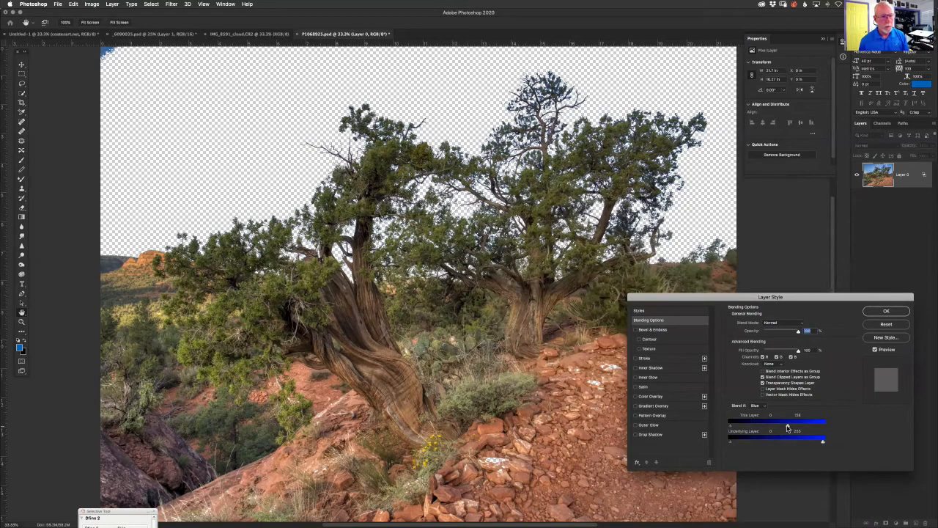
pyautogui.moveTo(789, 429); pyautogui.dragTo(829, 425)
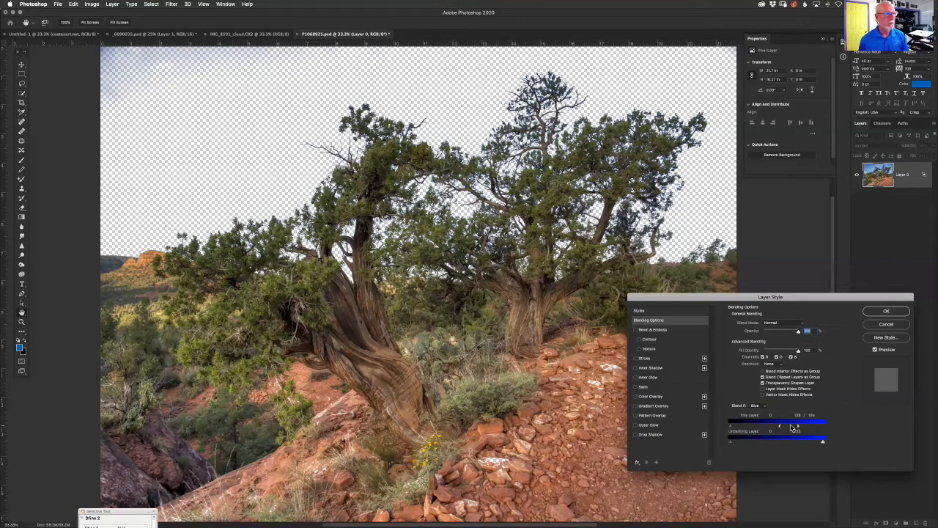
pyautogui.moveTo(793, 428)
pyautogui.mouseDown()
pyautogui.moveTo(755, 428)
pyautogui.moveTo(798, 429)
pyautogui.mouseUp()
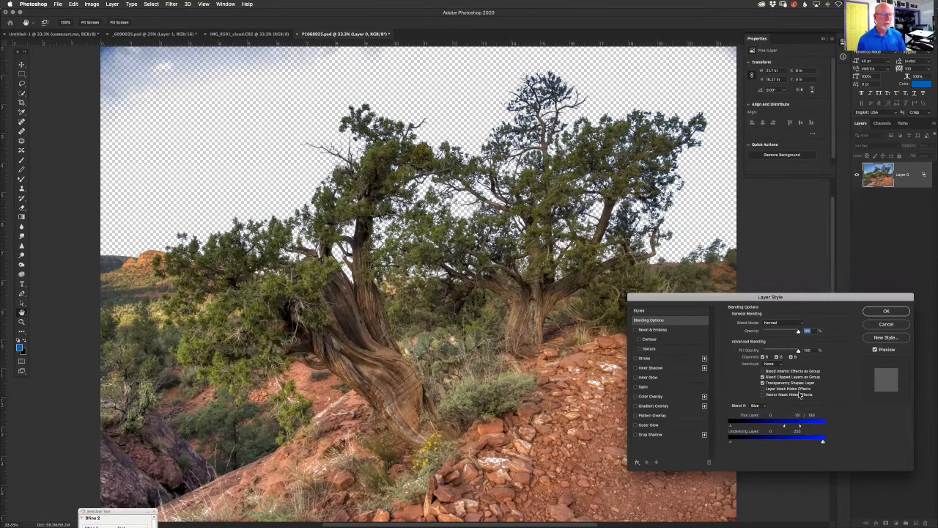
# - Try the Gray channel for Blend If and return to the Blue channel
pyautogui.click(755, 406)
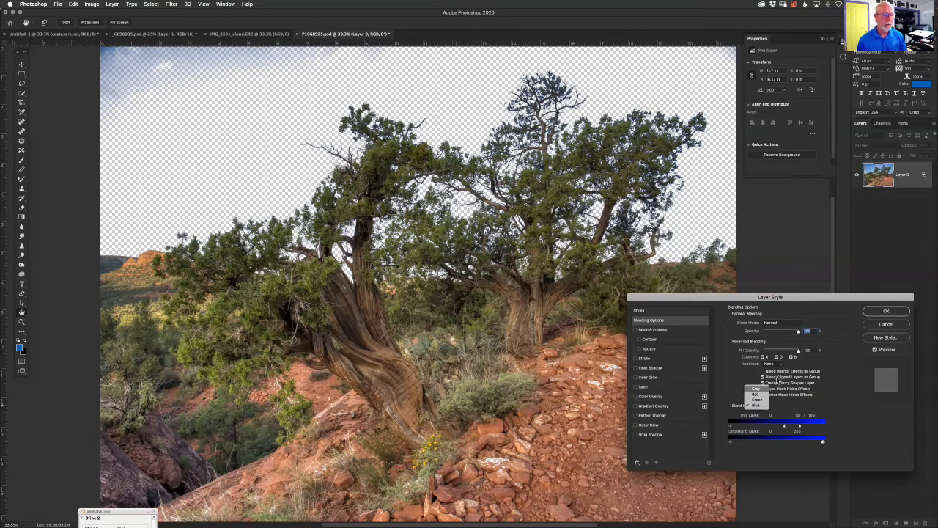
pyautogui.click(755, 388)
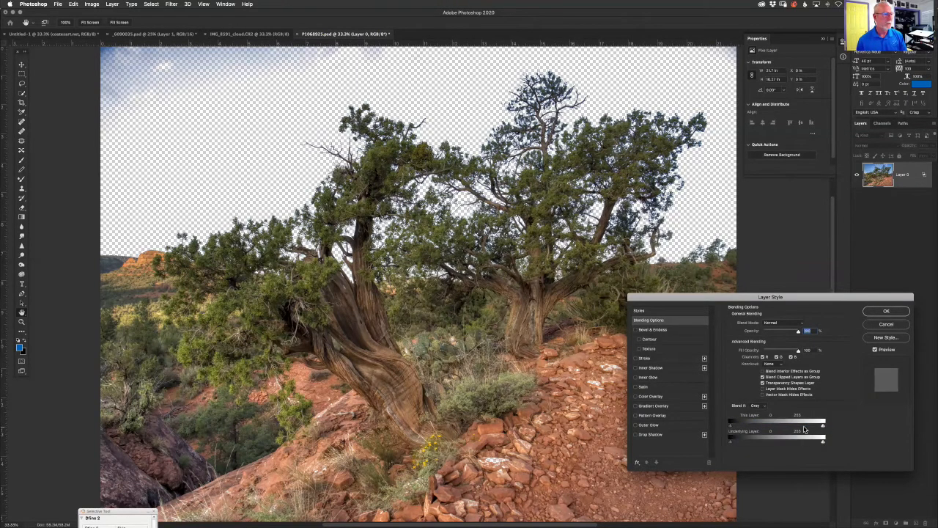
pyautogui.moveTo(822, 426); pyautogui.dragTo(746, 426)
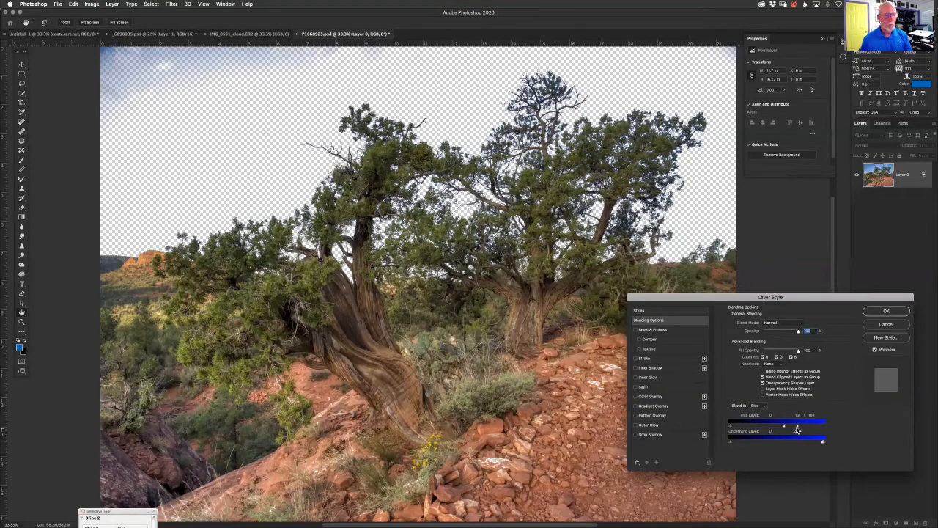
# - Move the lower half of the Blue highlight split to a darker value and apply the blending options
pyautogui.moveTo(786, 427); pyautogui.dragTo(778, 425)
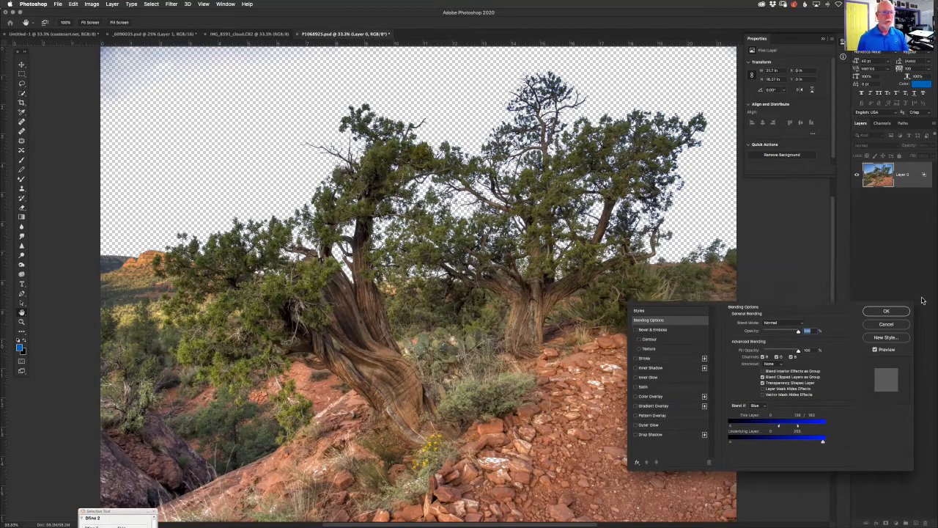
pyautogui.click(901, 313)
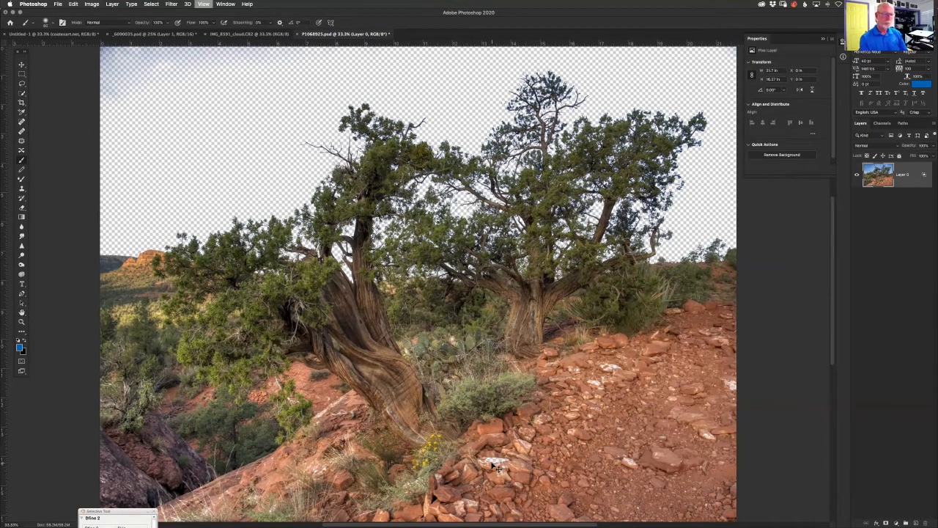
# - Duplicate the blended tree layer, convert the copy to a smart object and give it a layer mask matching its transparency
pyautogui.press('super+0')
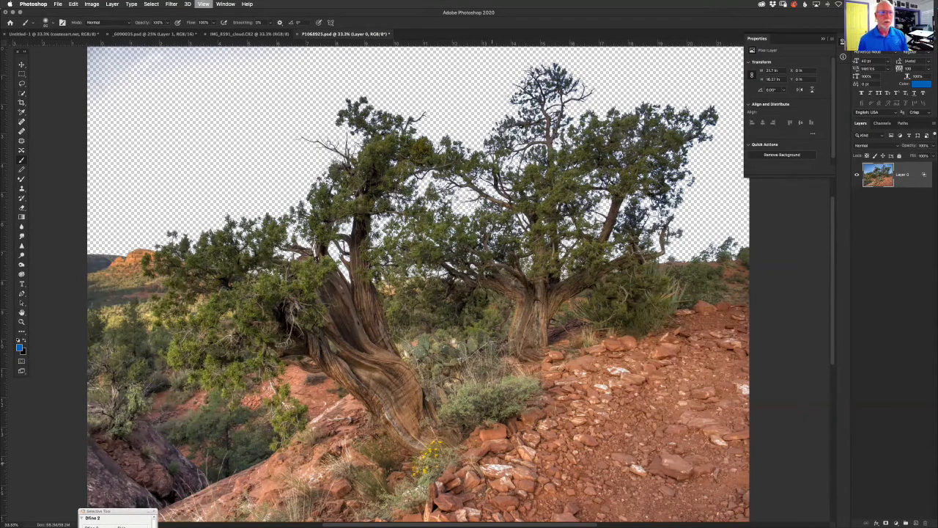
pyautogui.press('super+plus')
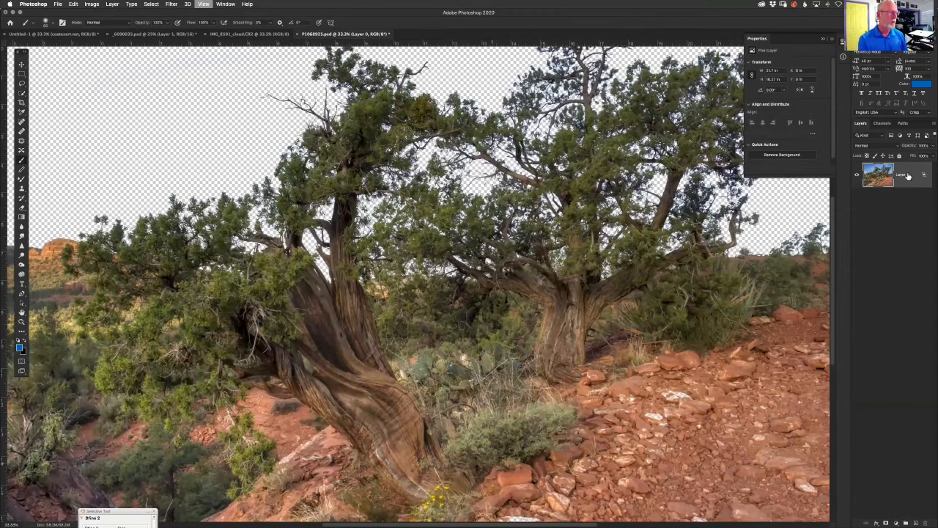
pyautogui.press('super+1')
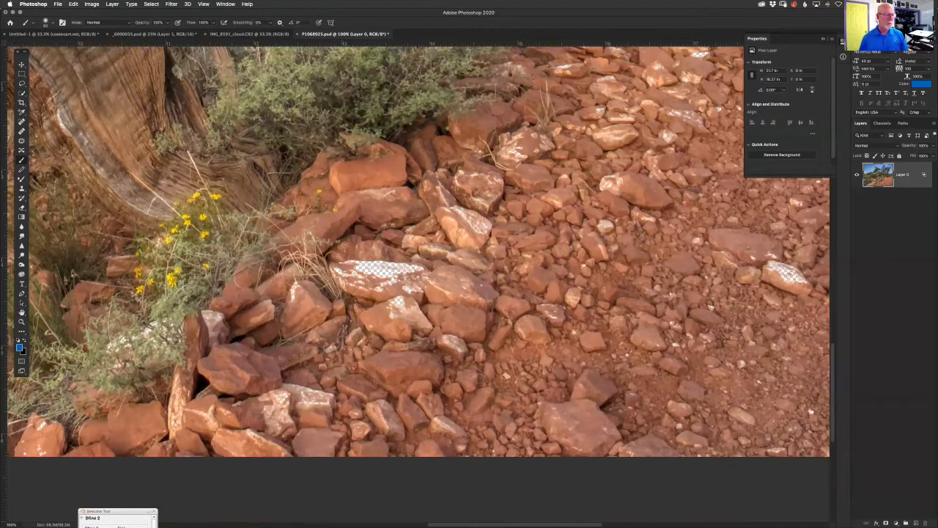
pyautogui.press('super+0')
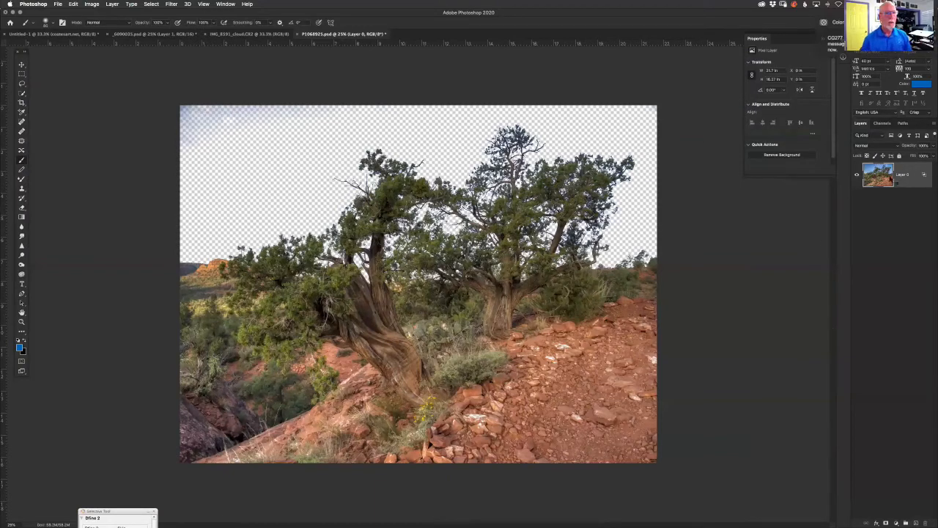
pyautogui.press('super+j')
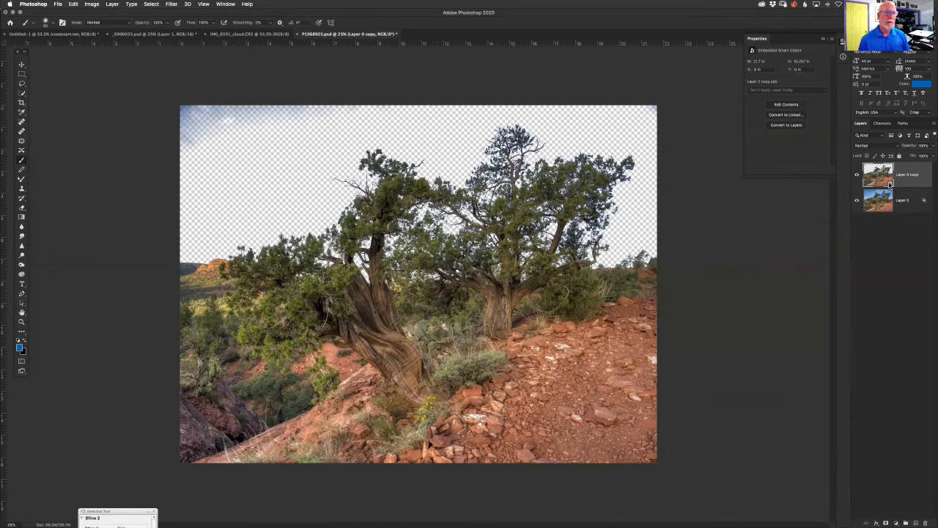
pyautogui.click(856, 175)
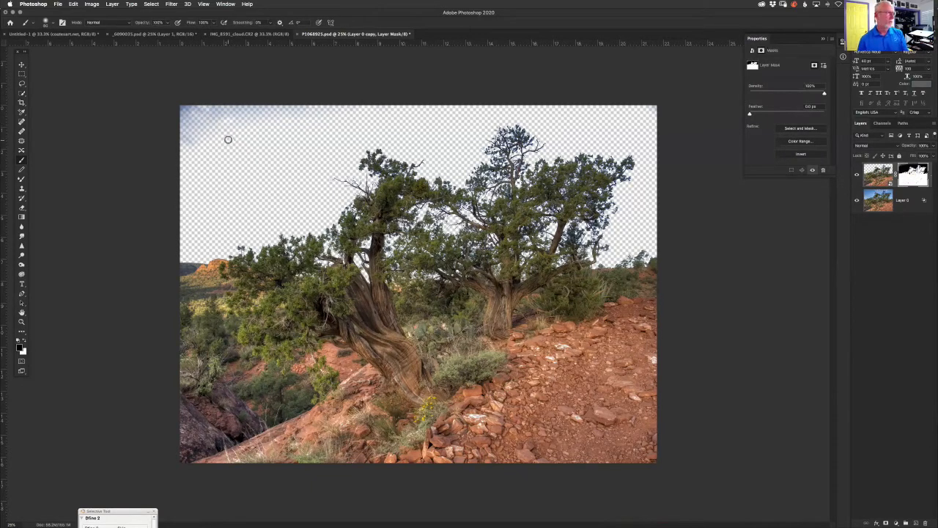
# - Enlarge the brush and paint black on the copy's mask to hide the sky remnant in the image's upper-left corner
pyautogui.press(']')
pyautogui.press(']')
pyautogui.press(']')
pyautogui.press(']')
pyautogui.press(']')
pyautogui.press(']')
pyautogui.press(']')
pyautogui.press(']')
pyautogui.press(']')
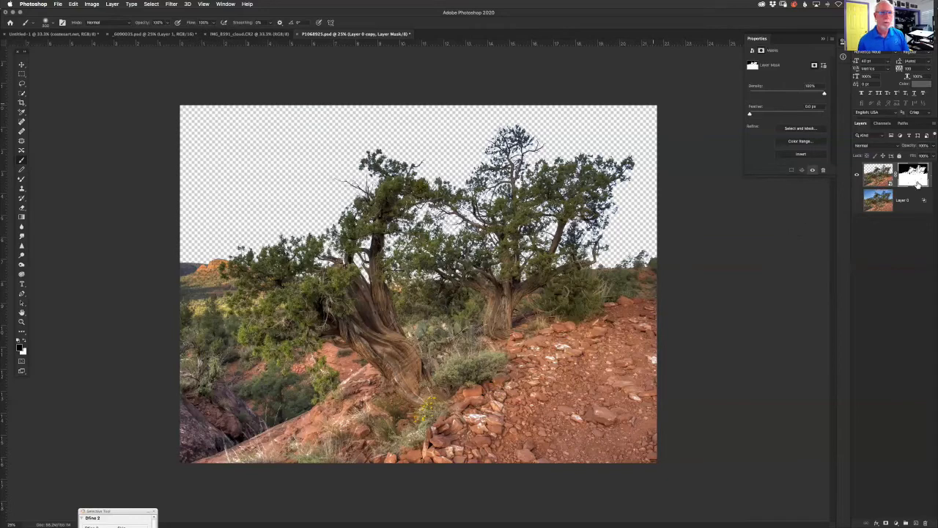
pyautogui.press('x')
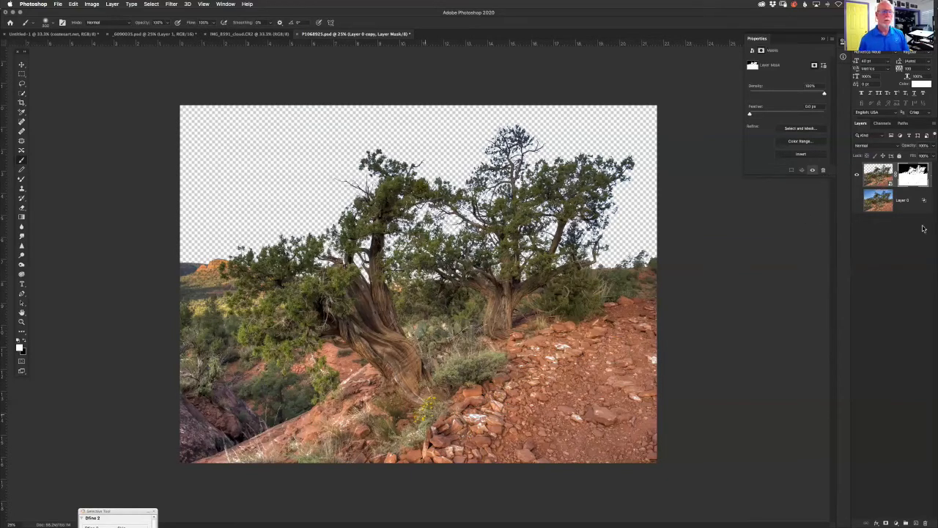
# - Move the layer mask from the smart object copy onto Layer 0 and delete the copy
pyautogui.click(876, 181)
pyautogui.moveTo(912, 182); pyautogui.dragTo(906, 205)
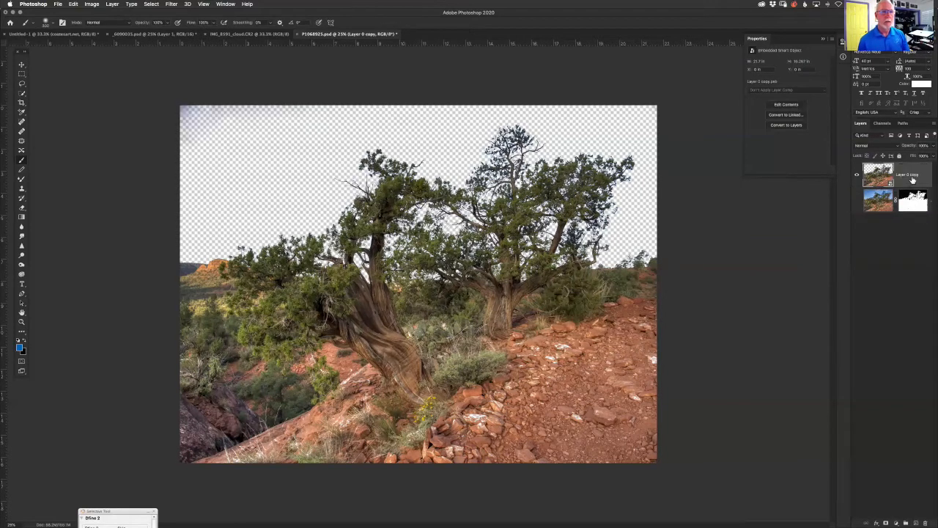
pyautogui.moveTo(915, 490); pyautogui.dragTo(927, 518)
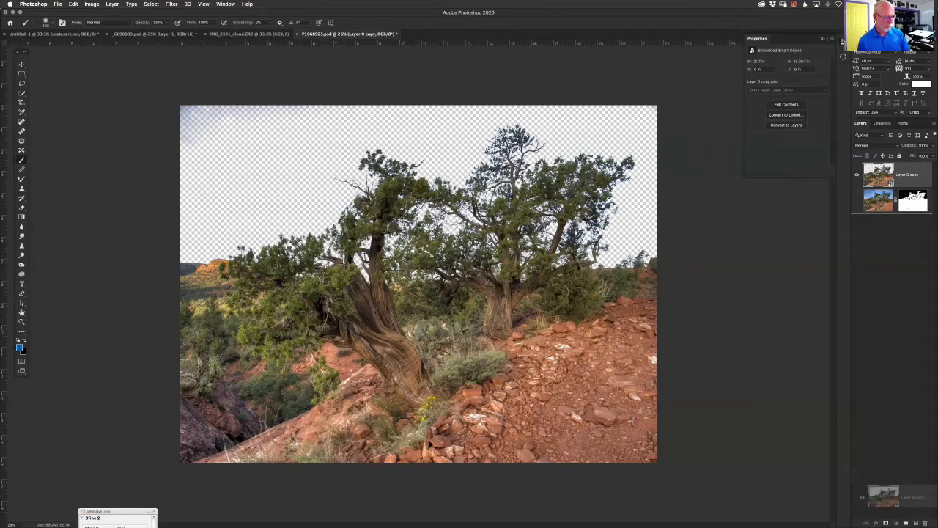
# - Try painting over the red rocky ground, first on Layer 0's pixels and again on its mask, undoing each attempt
pyautogui.moveTo(563, 345)
pyautogui.mouseDown()
pyautogui.moveTo(563, 363)
pyautogui.moveTo(522, 372)
pyautogui.mouseUp()
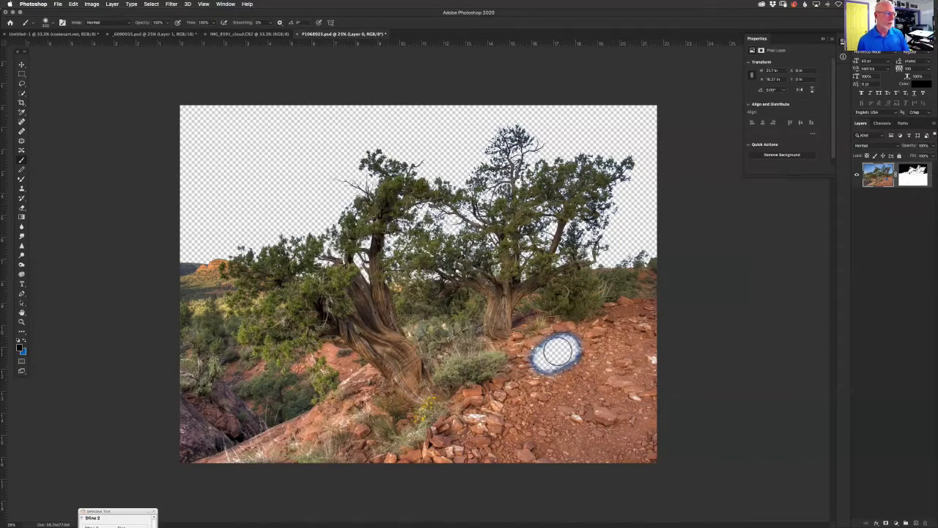
pyautogui.press('super+z')
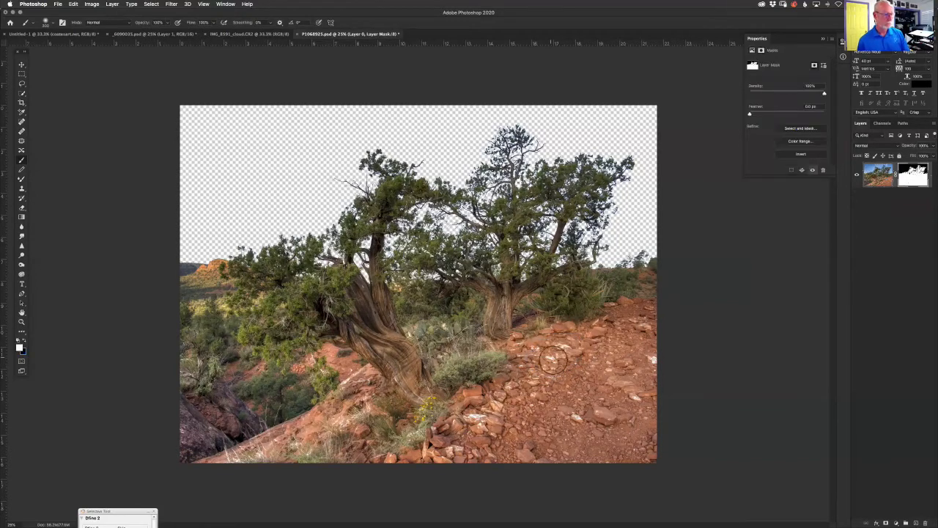
pyautogui.press('x')
pyautogui.click(563, 349)
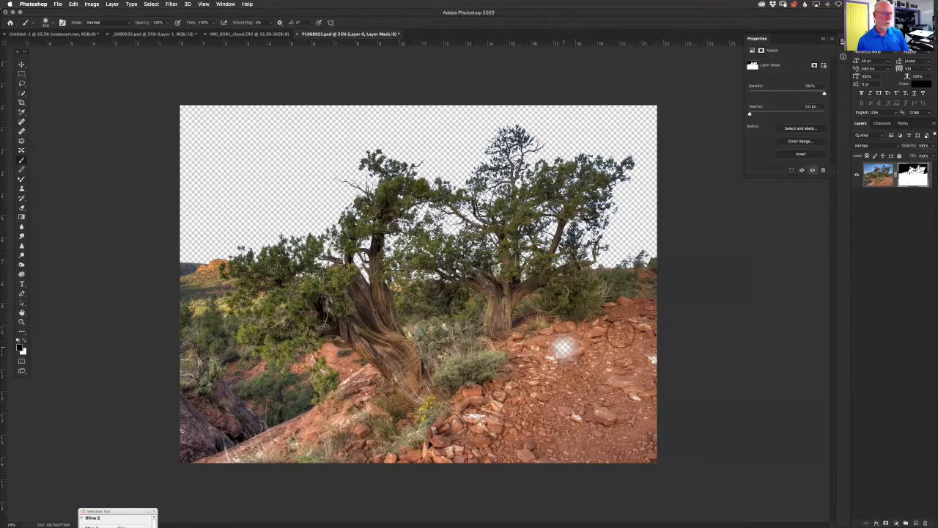
pyautogui.moveTo(574, 342); pyautogui.dragTo(535, 375)
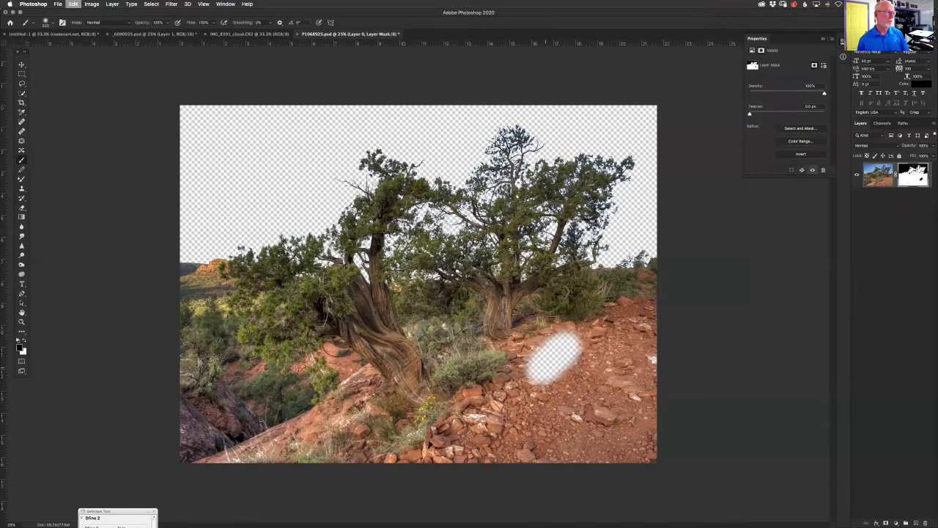
pyautogui.press('super+z')
pyautogui.press('x')
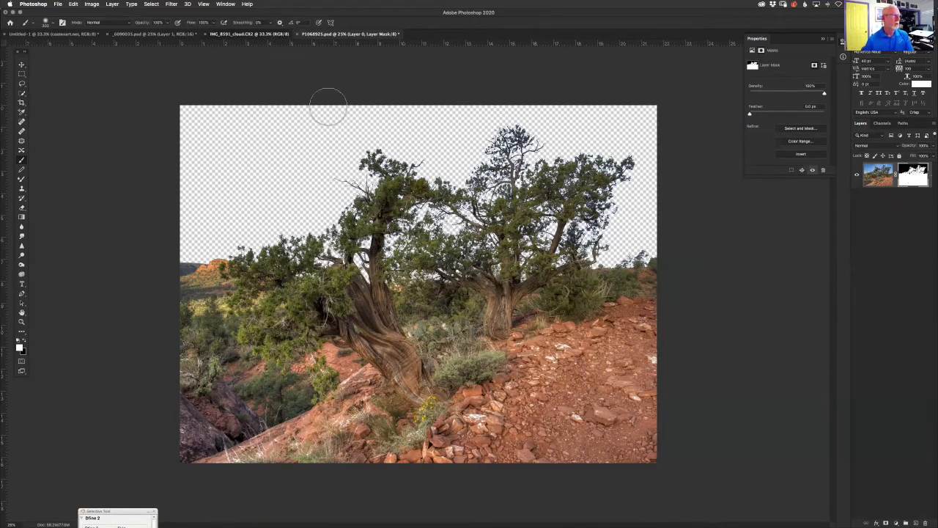
# - Paste the sky from IMG_8591_cloud.CR2 into P1068925.psd, accepting the profile conversion, and place it beneath the masked tree layer
pyautogui.hotkey('ctrl', 'shift', 'Tab')
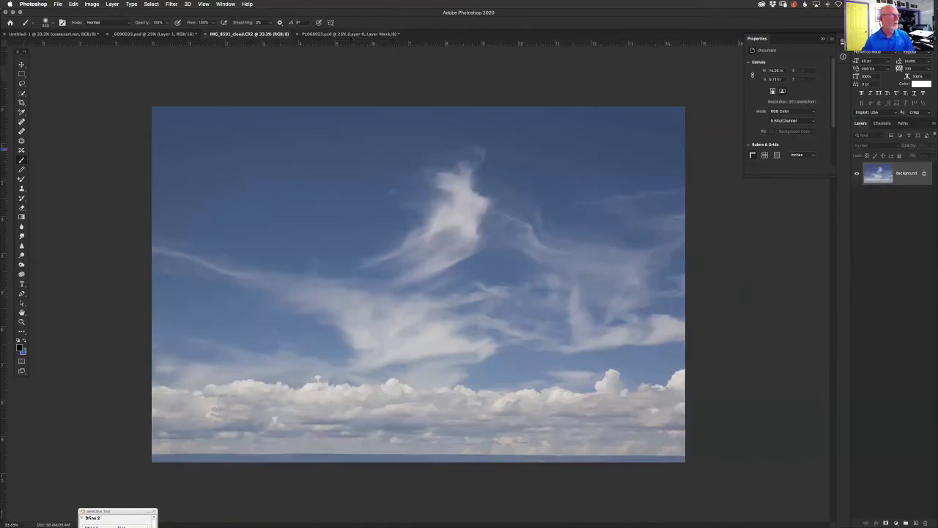
pyautogui.hotkey('ctrl', 'Tab')
pyautogui.hotkey('ctrl', 'v')
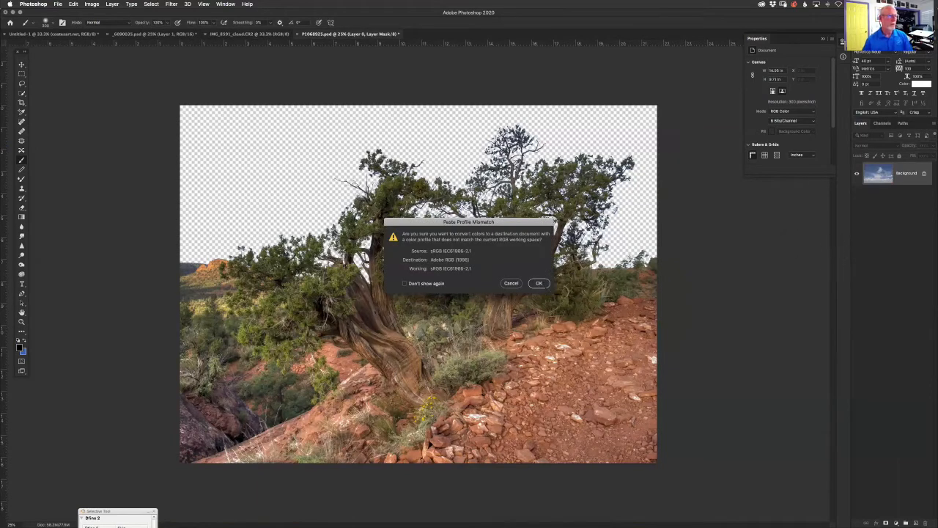
pyautogui.moveTo(908, 176); pyautogui.dragTo(888, 230)
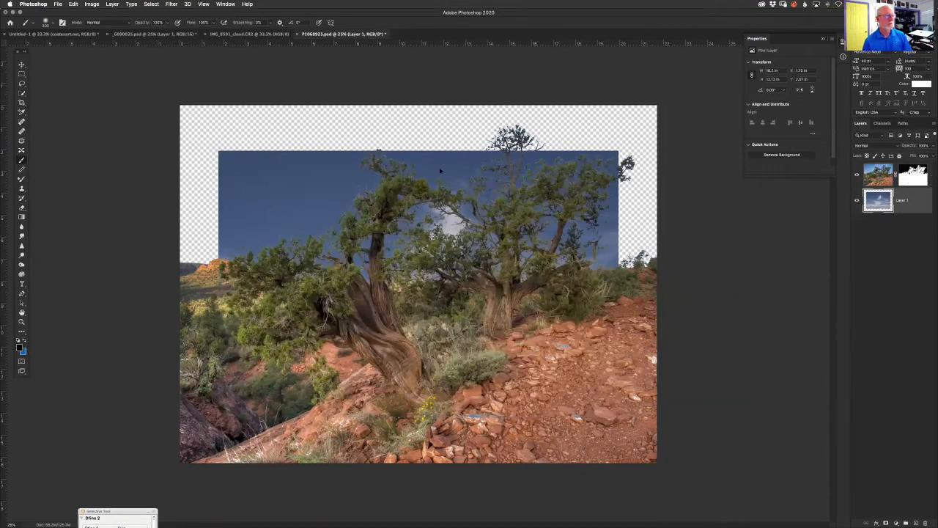
# - Try enlarging the pasted sky layer until it covers the whole canvas behind the juniper trees
pyautogui.press('super+t')
pyautogui.moveTo(618, 151); pyautogui.dragTo(723, 82)
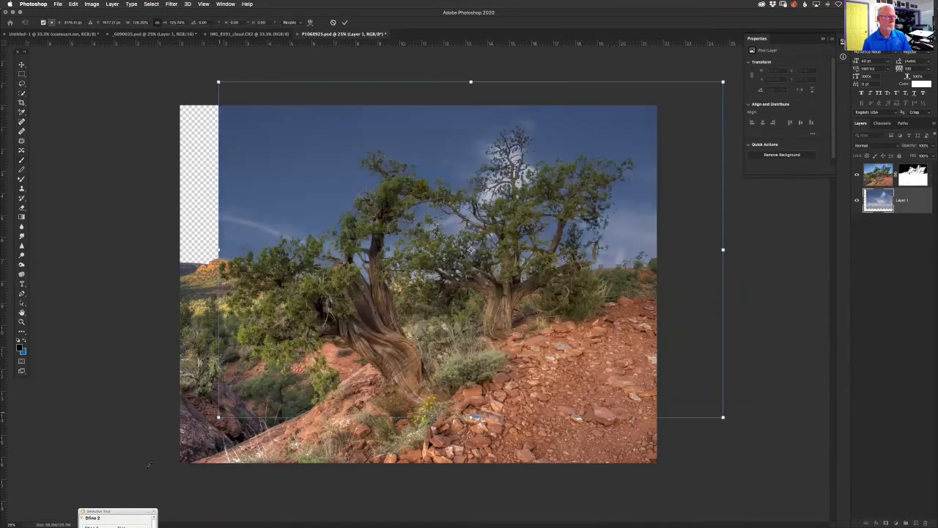
pyautogui.moveTo(219, 418); pyautogui.dragTo(160, 467)
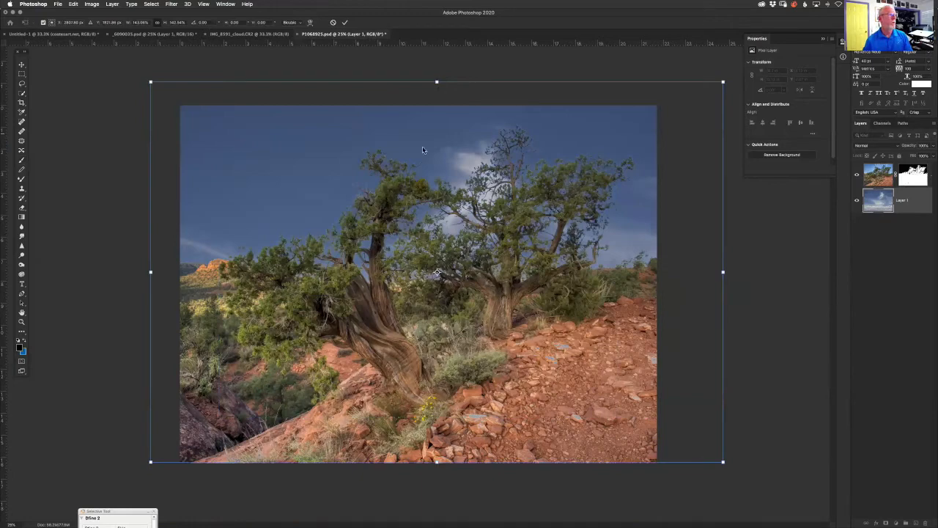
pyautogui.press('Escape')
# - Close P1068925.psd and IMG_8591_cloud.CR2 without saving their changes
pyautogui.press('super+w')
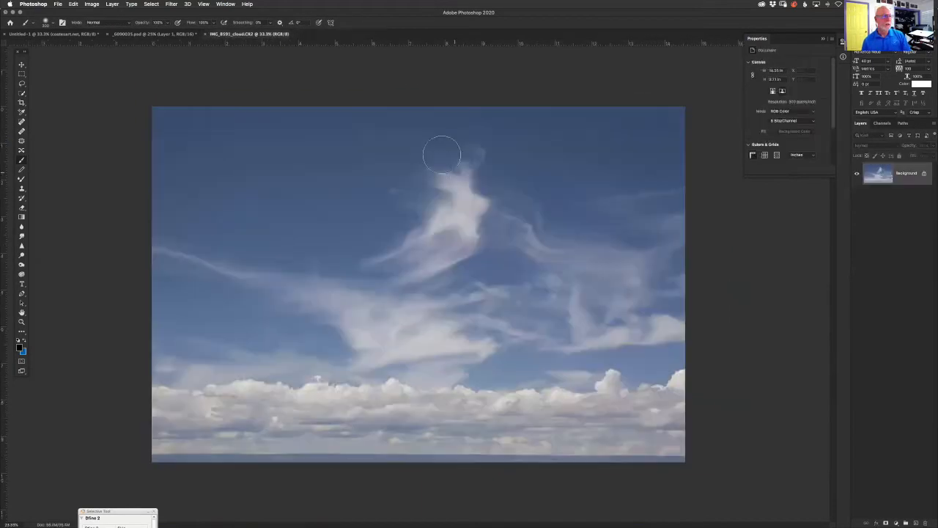
pyautogui.click(438, 170)
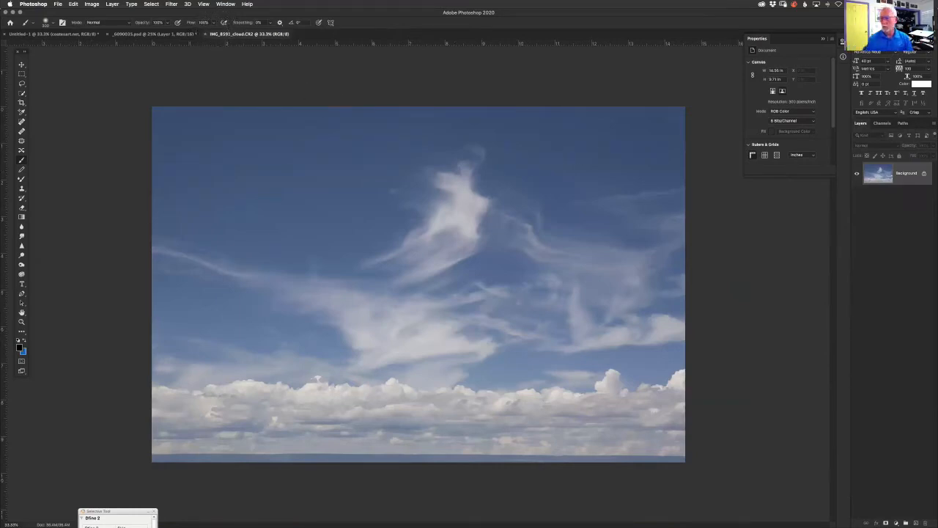
pyautogui.click(206, 36)
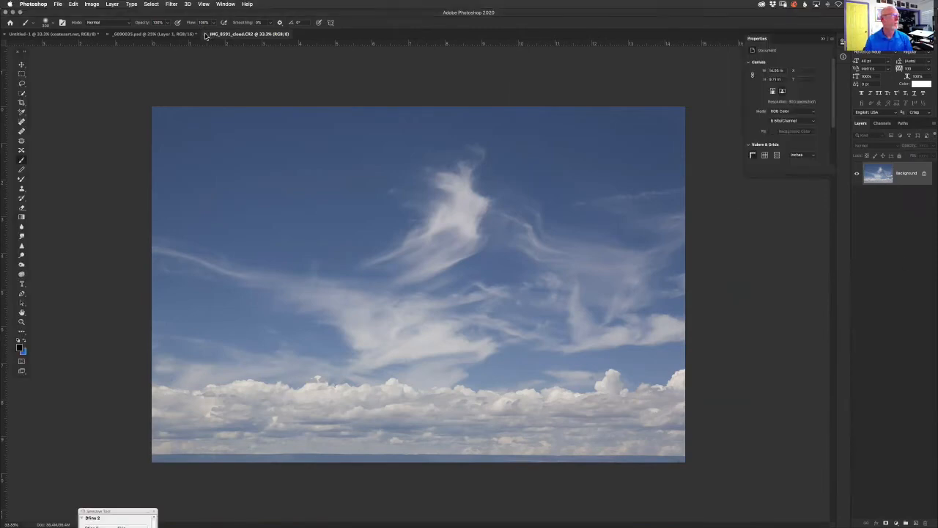
pyautogui.press('super+w')
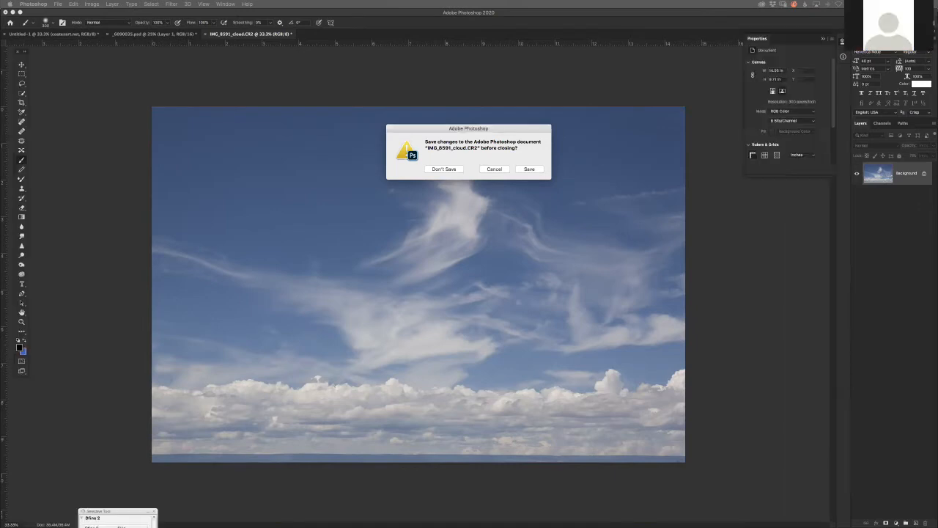
pyautogui.click(438, 172)
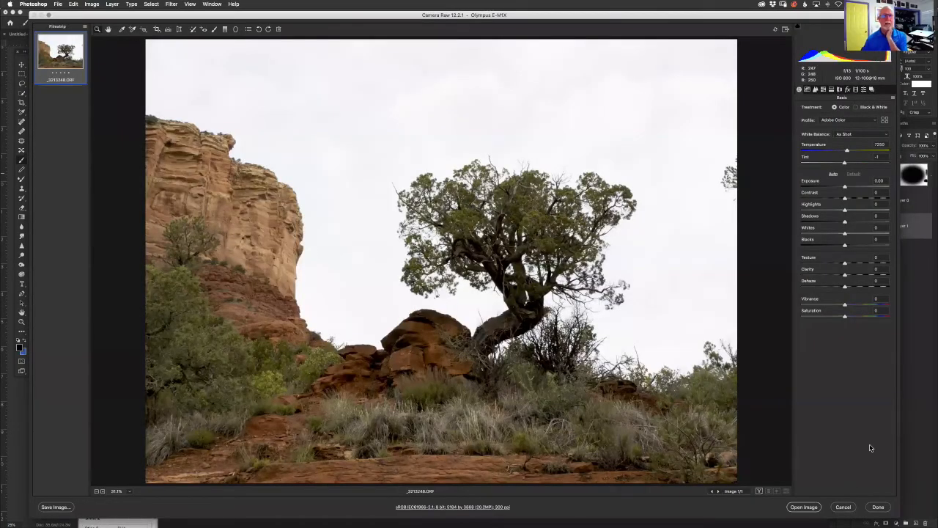
# - Finish viewing _3313248.ORF in Camera Raw and open the cloud photo P1130876.JPG
pyautogui.press('Return')
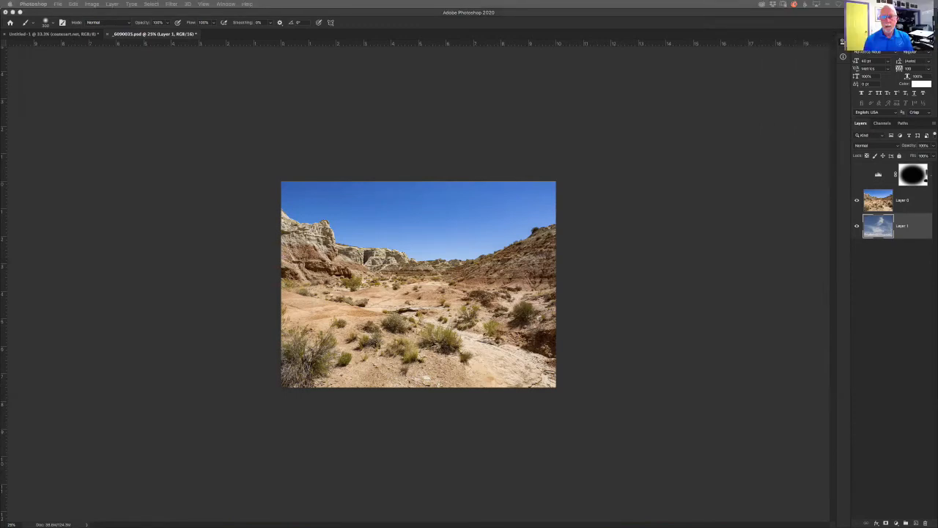
pyautogui.click(856, 340)
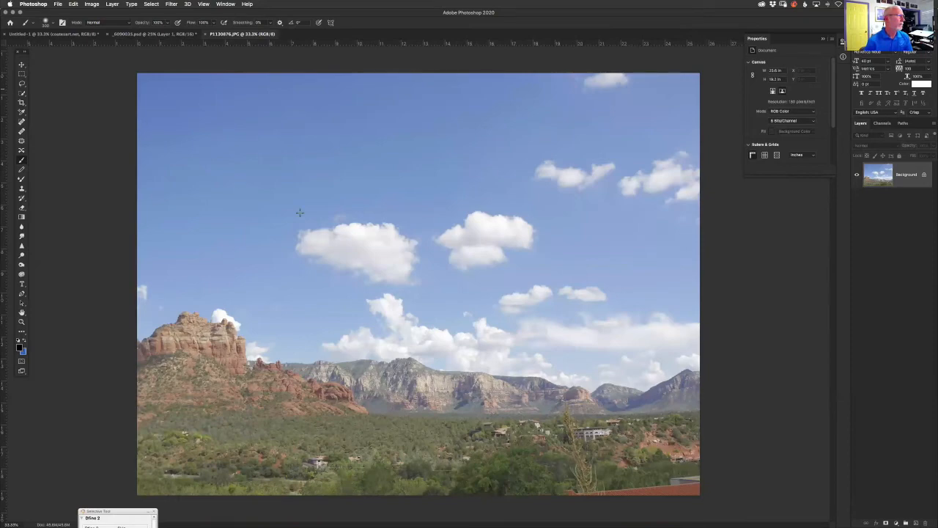
# - Select a rectangle around the two large clouds in the middle of the sky and crop the photo to it
pyautogui.press('m')
pyautogui.moveTo(288, 200)
pyautogui.mouseDown()
pyautogui.moveTo(557, 287)
pyautogui.moveTo(426, 292)
pyautogui.moveTo(575, 286)
pyautogui.moveTo(535, 291)
pyautogui.moveTo(543, 288)
pyautogui.mouseUp()
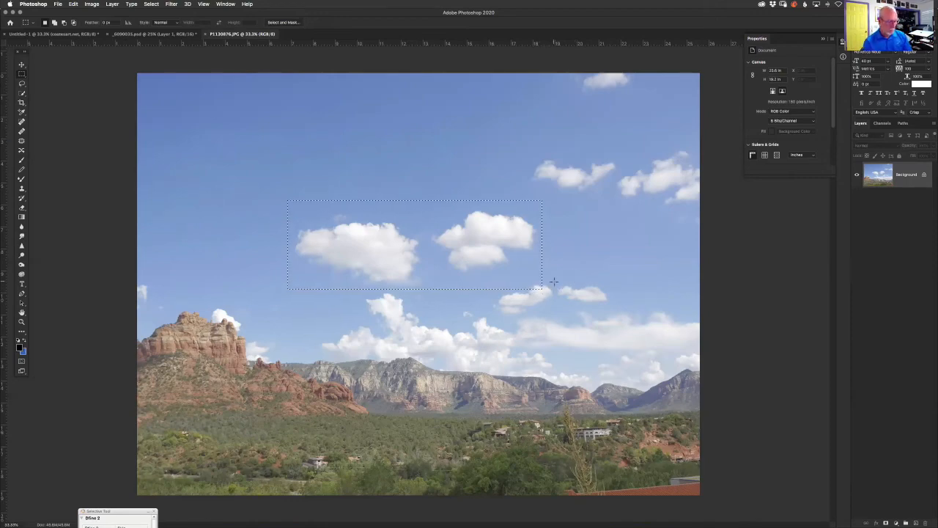
pyautogui.click(91, 5)
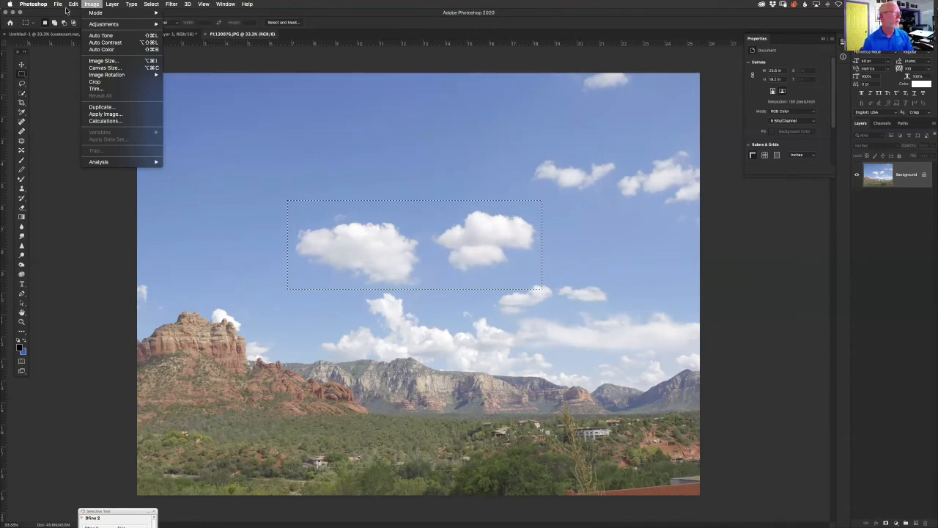
pyautogui.click(74, 6)
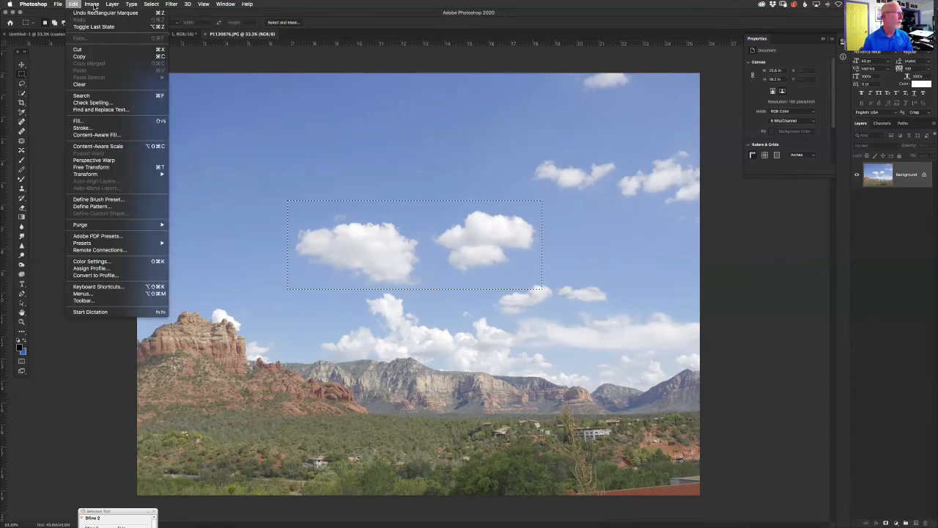
pyautogui.moveTo(93, 7)
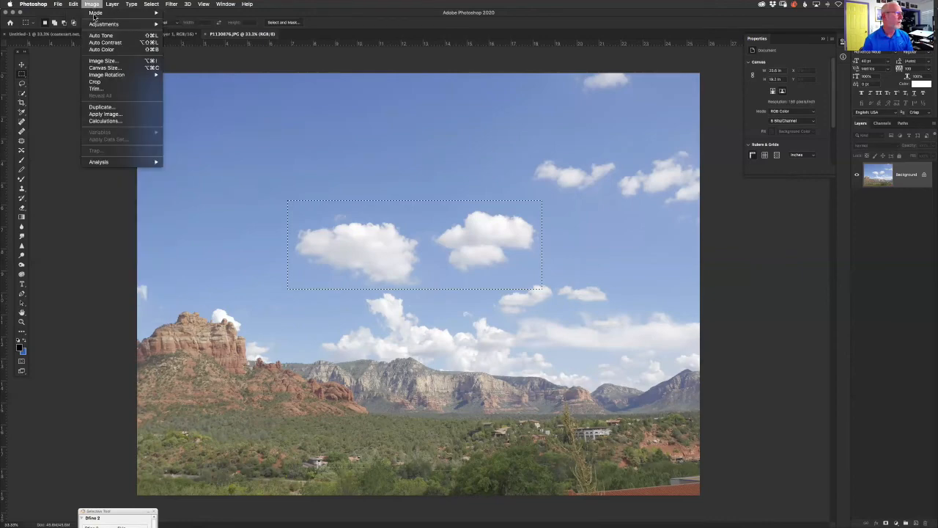
pyautogui.click(109, 82)
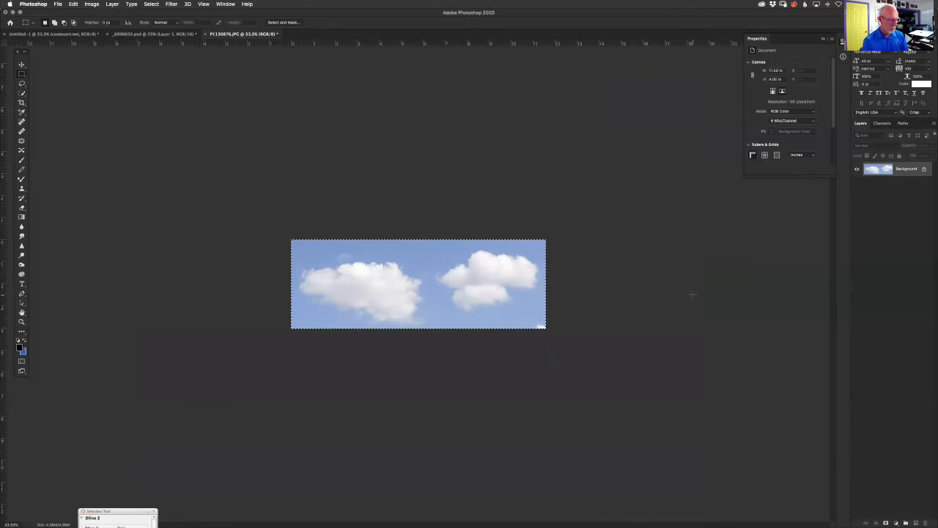
pyautogui.press('super+m')
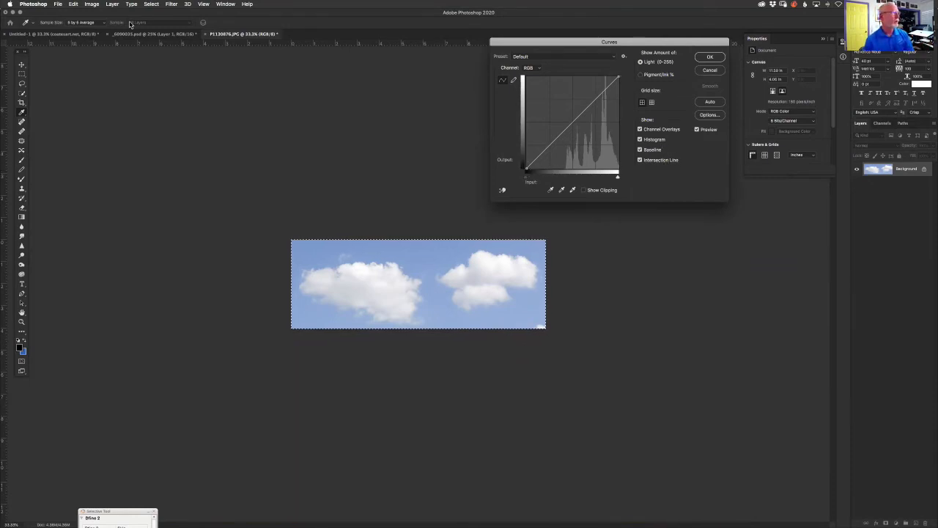
pyautogui.click(709, 71)
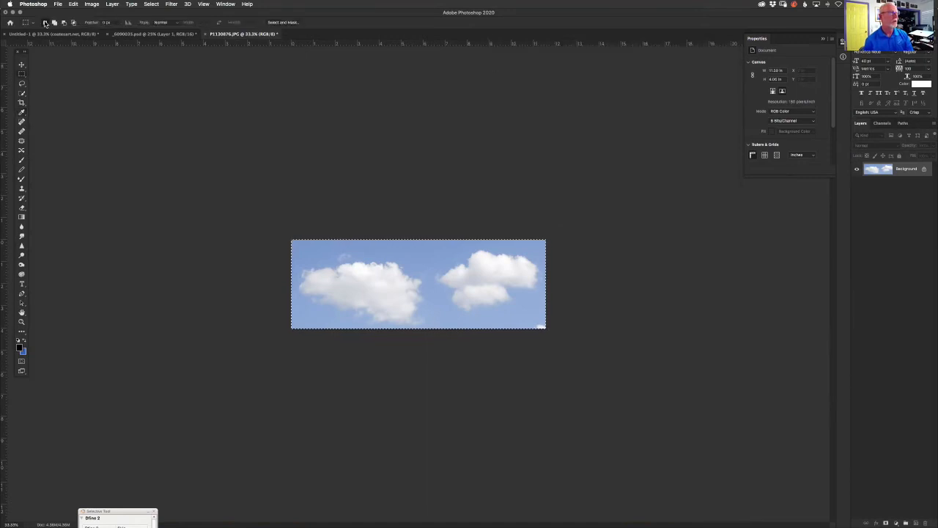
pyautogui.click(91, 4)
pyautogui.moveTo(94, 27)
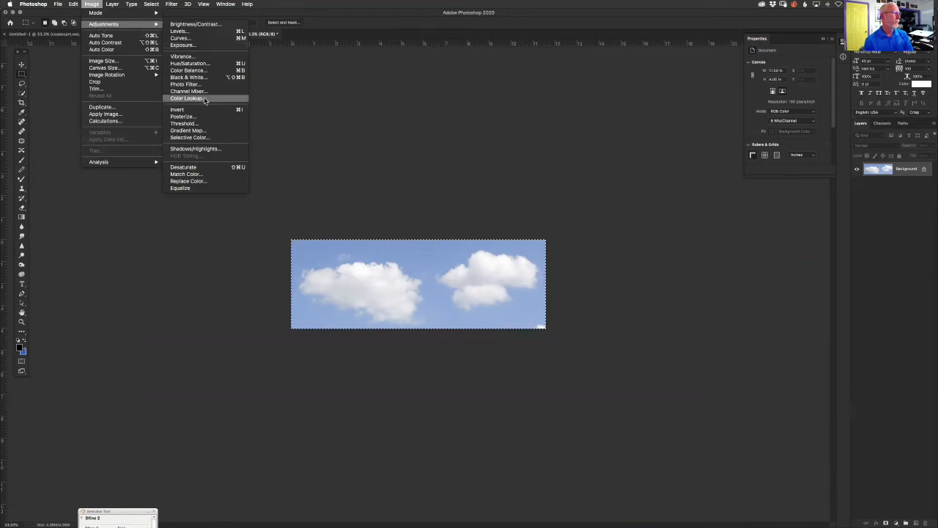
pyautogui.click(205, 39)
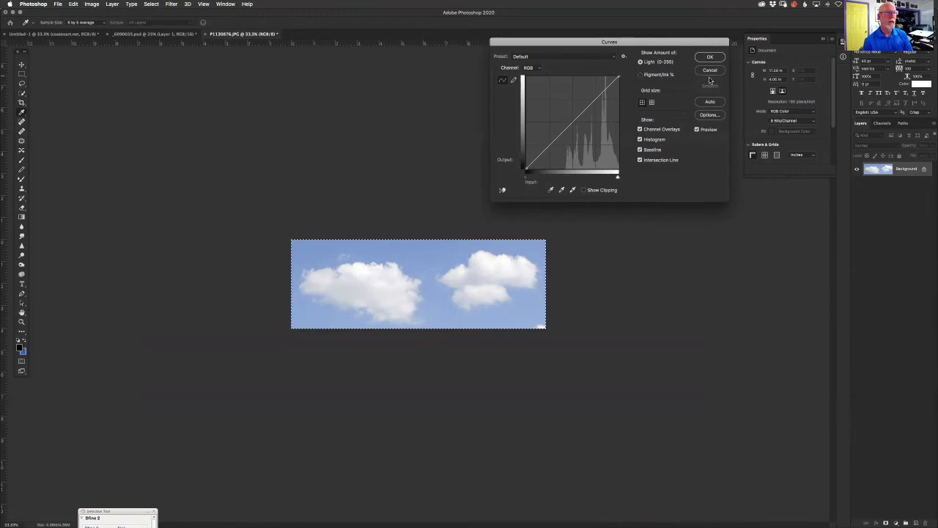
pyautogui.click(710, 71)
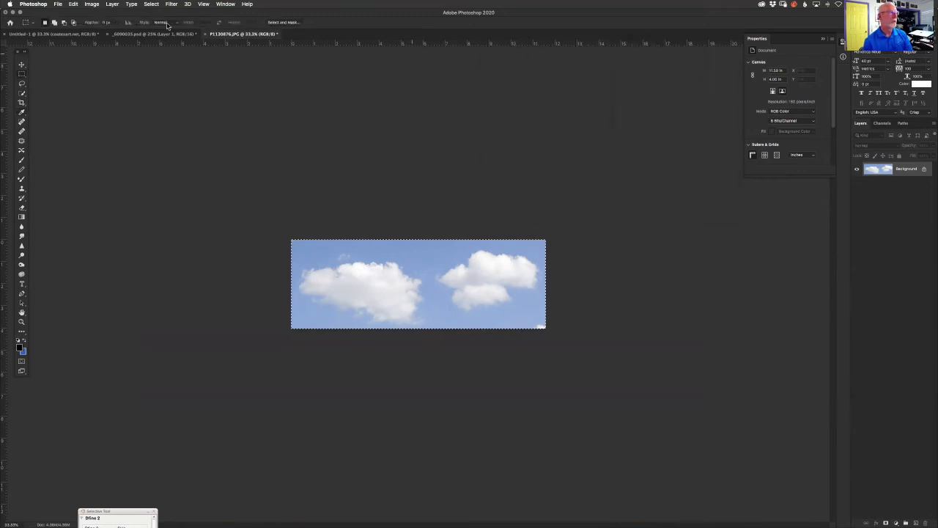
pyautogui.click(94, 4)
pyautogui.moveTo(110, 24)
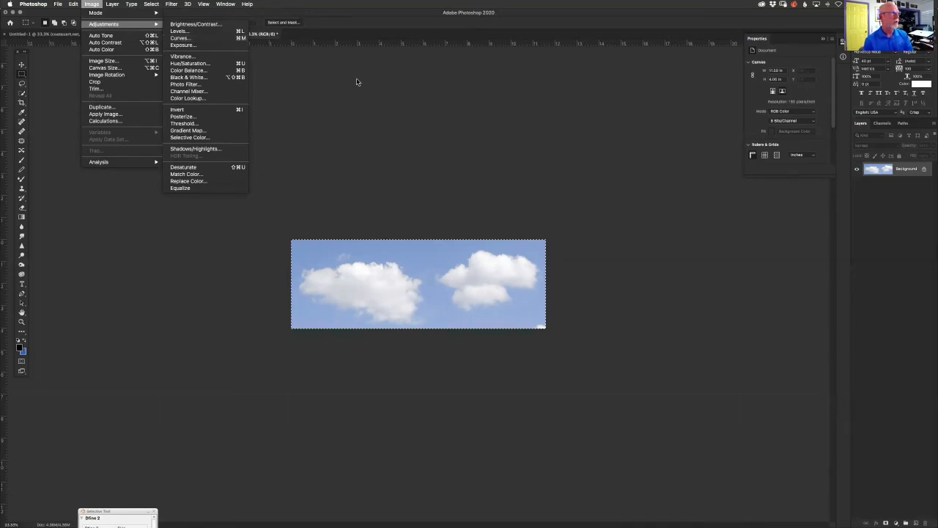
pyautogui.click(538, 171)
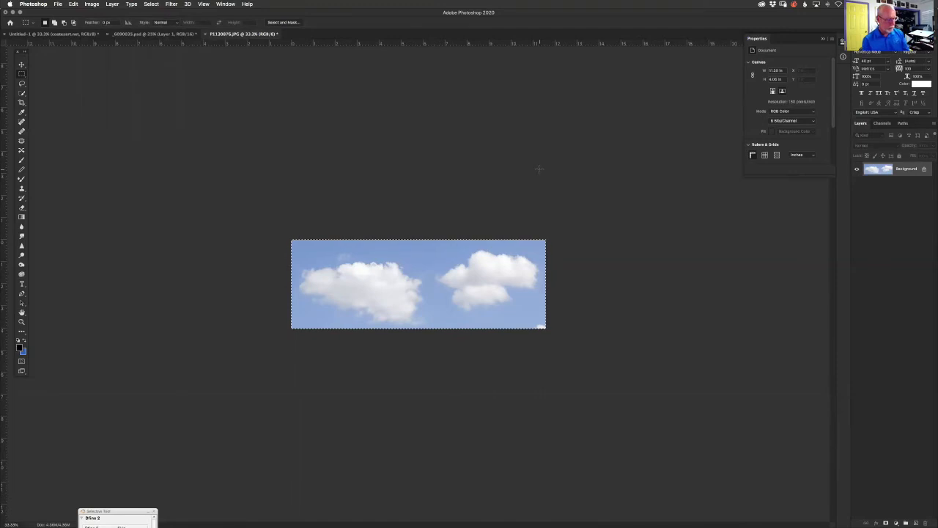
# - Apply a Curves adjustment to the cropped clouds, moving the RGB black point to input 107 and output 0
pyautogui.press('super+m')
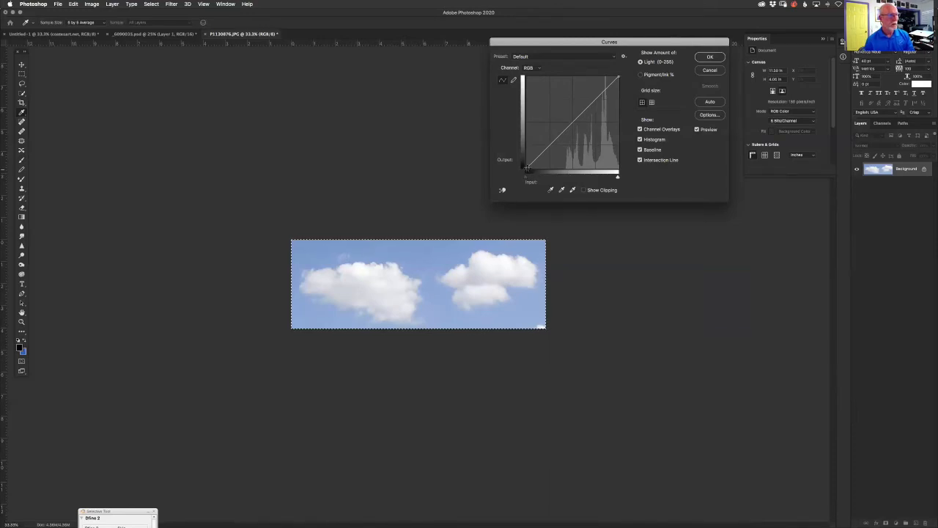
pyautogui.moveTo(528, 169); pyautogui.dragTo(562, 171)
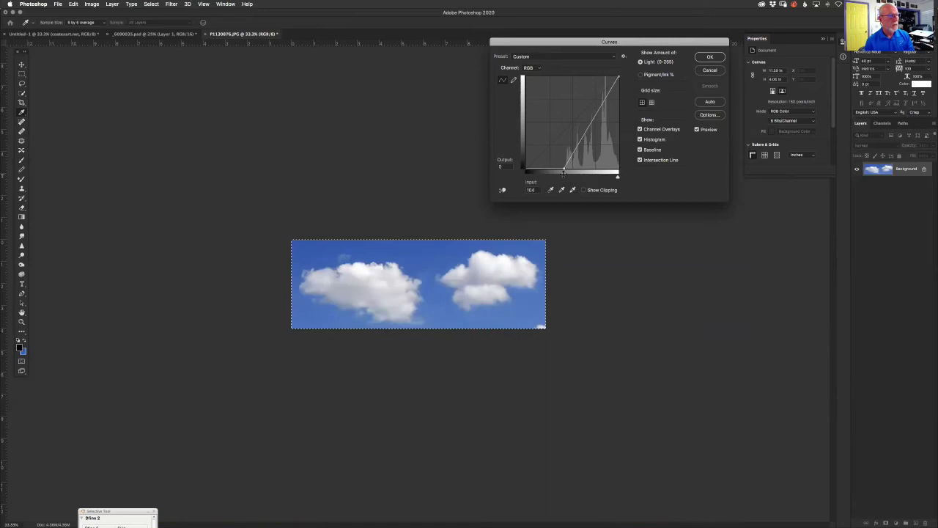
pyautogui.moveTo(564, 173); pyautogui.dragTo(565, 173)
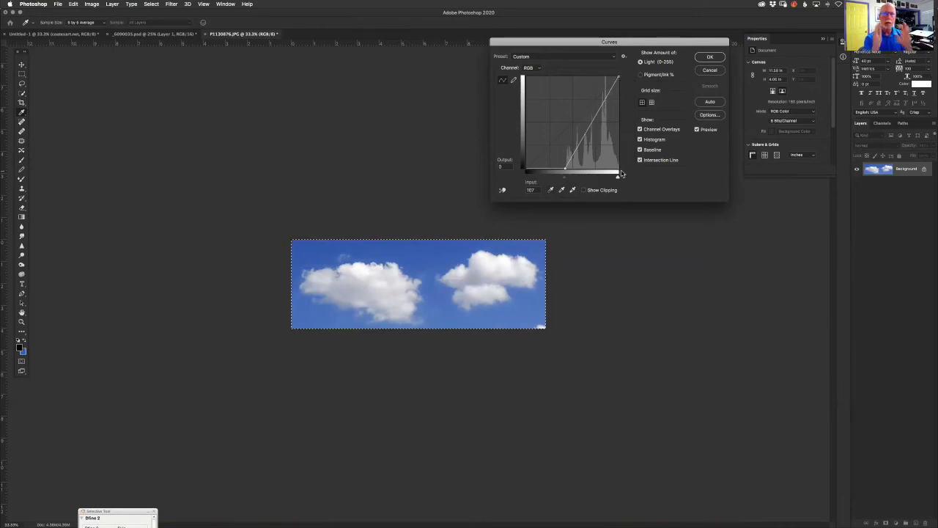
pyautogui.click(708, 57)
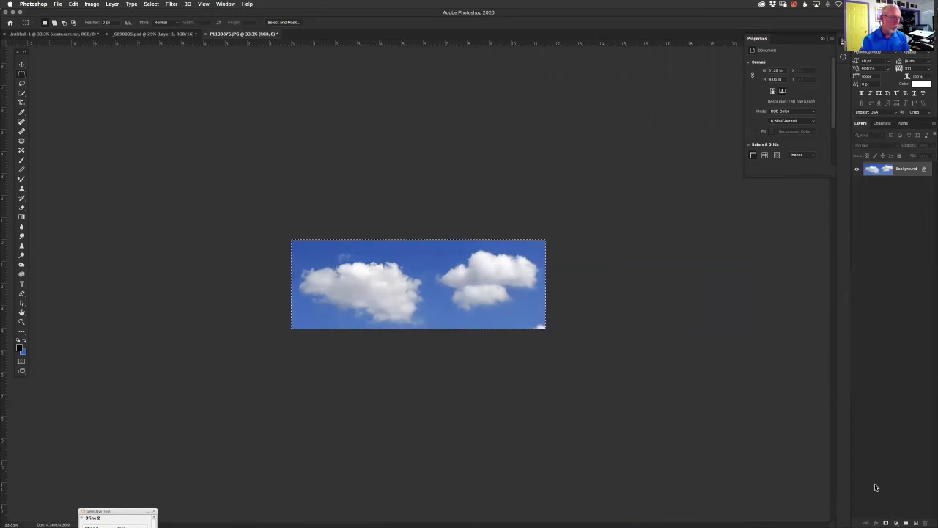
# - Try desaturating the cropped cloud image, then undo it
pyautogui.press('super+shift+u')
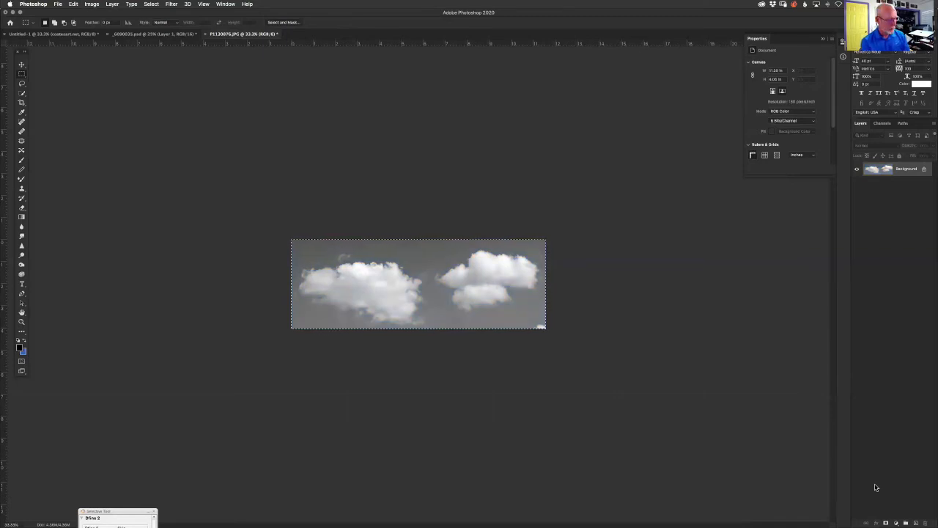
pyautogui.press('super+z')
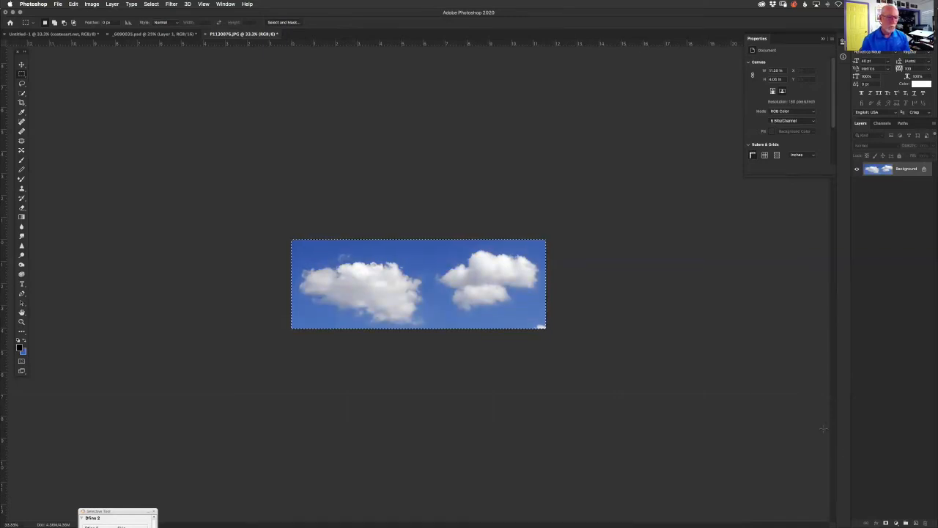
# - Add a Black & White adjustment layer with Blues at -80 and Cyans at about -36, and merge it into the Background
pyautogui.click(895, 522)
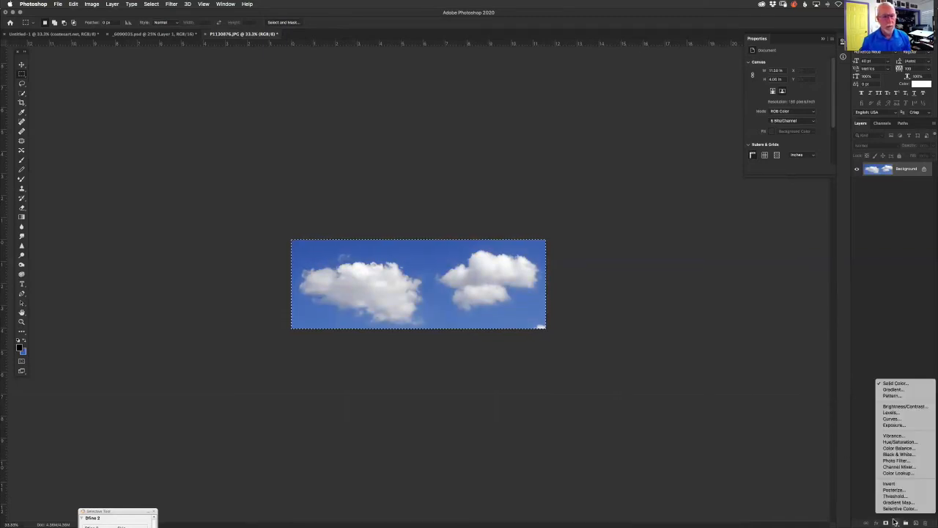
pyautogui.click(898, 454)
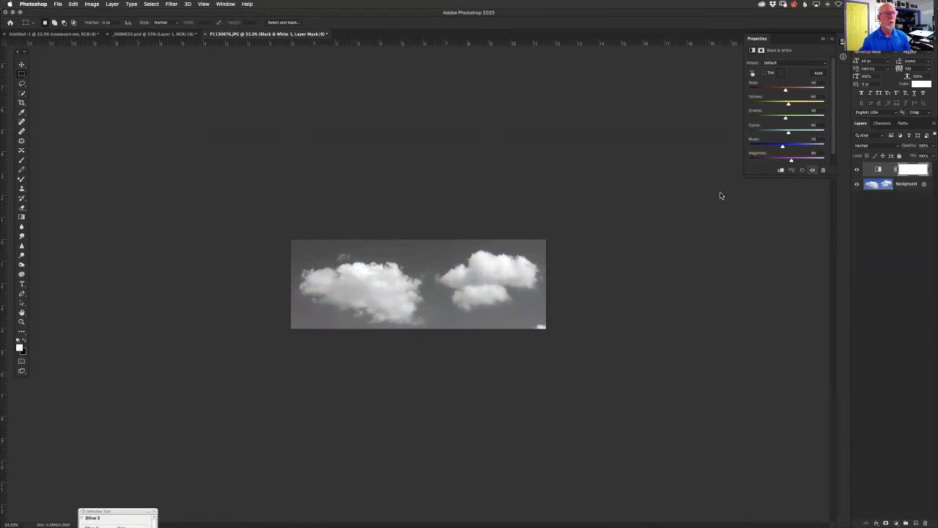
pyautogui.moveTo(782, 150); pyautogui.dragTo(769, 151)
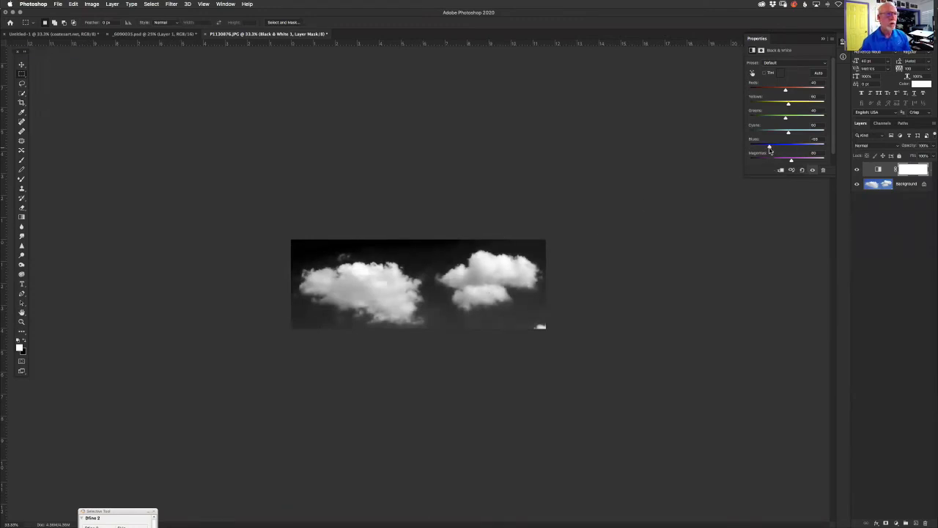
pyautogui.moveTo(769, 149); pyautogui.dragTo(767, 149)
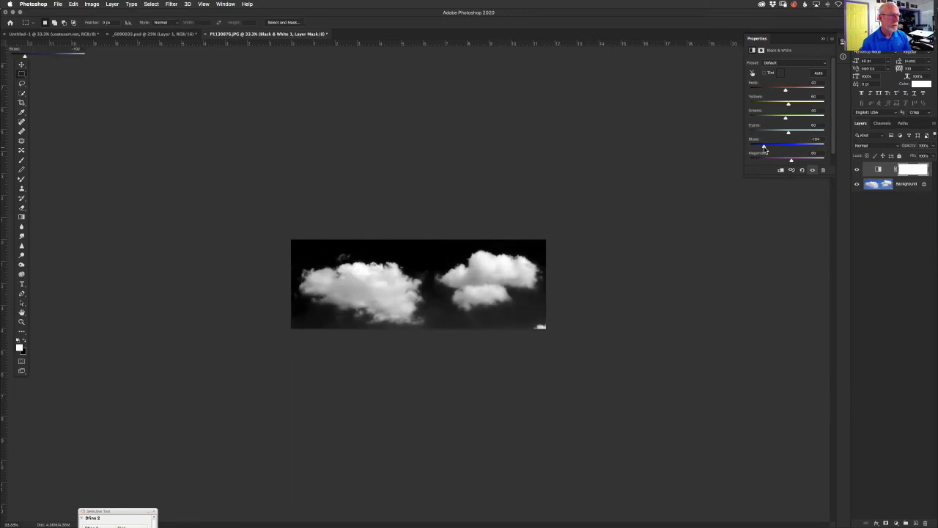
pyautogui.moveTo(787, 135); pyautogui.dragTo(772, 137)
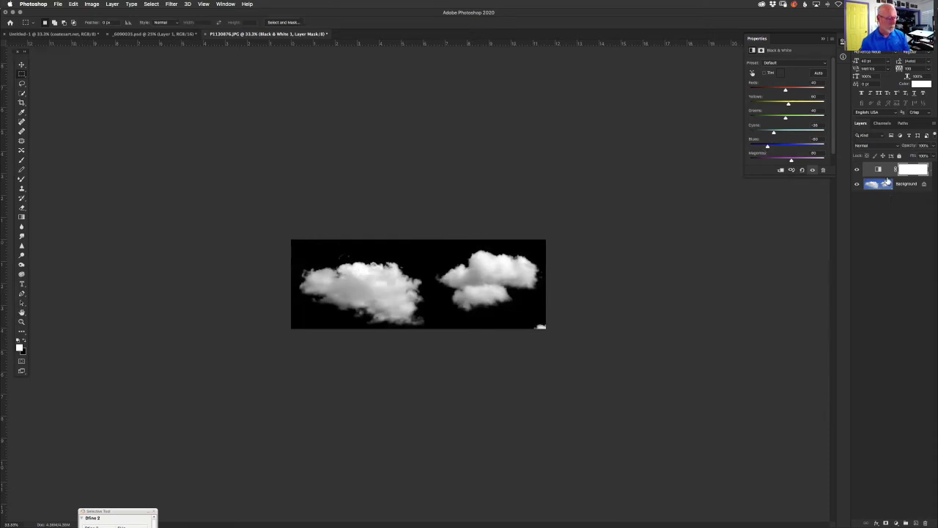
pyautogui.press('super+e')
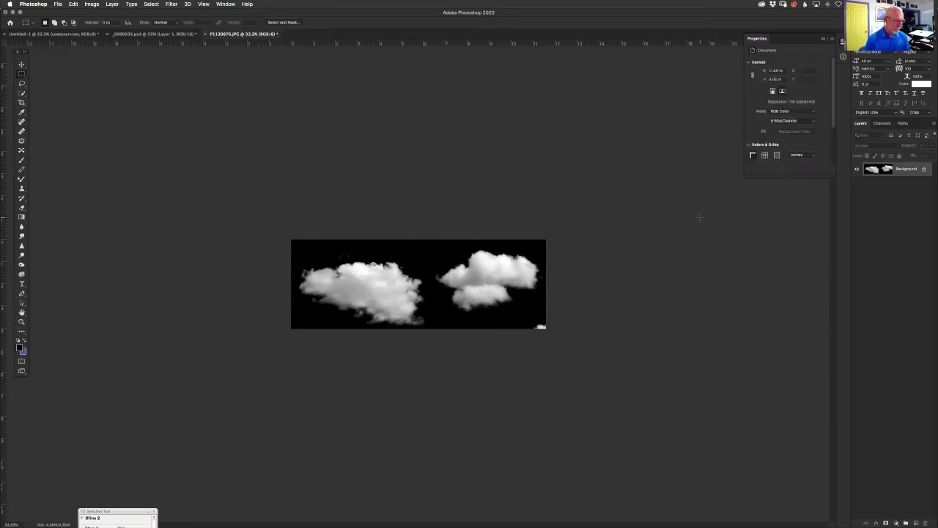
# - Paint over the stray cloud fragments around the two large clouds with a soft black brush, reducing its size near the cloud edges
pyautogui.press('super+equal')
pyautogui.press('super+equal')
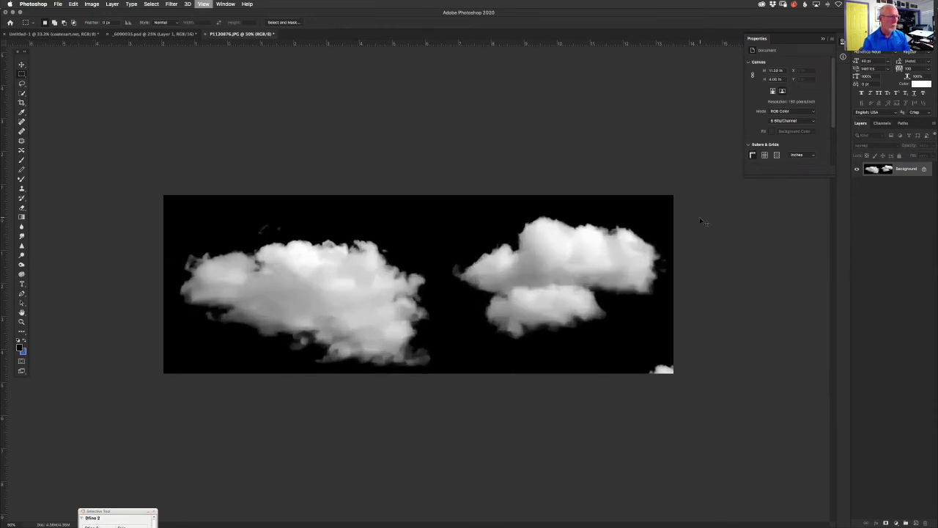
pyautogui.press('b')
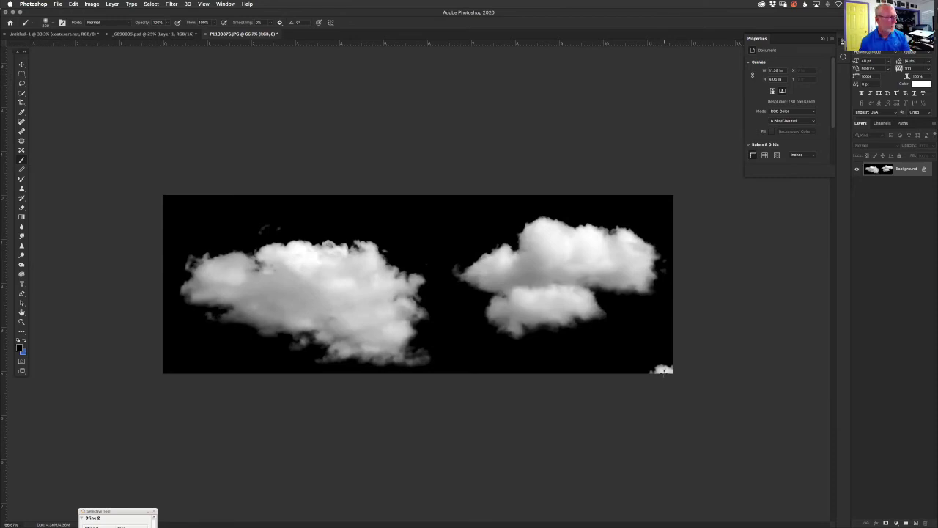
pyautogui.press('d')
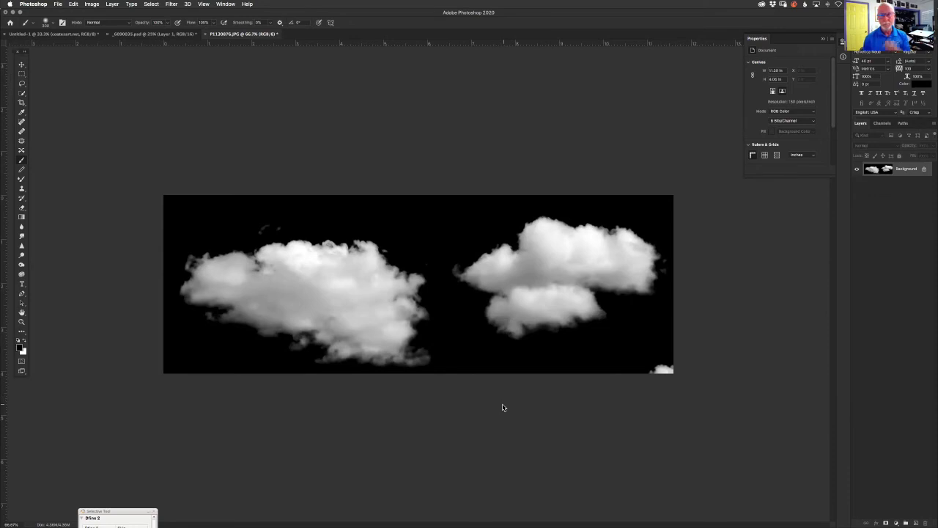
pyautogui.click(667, 369)
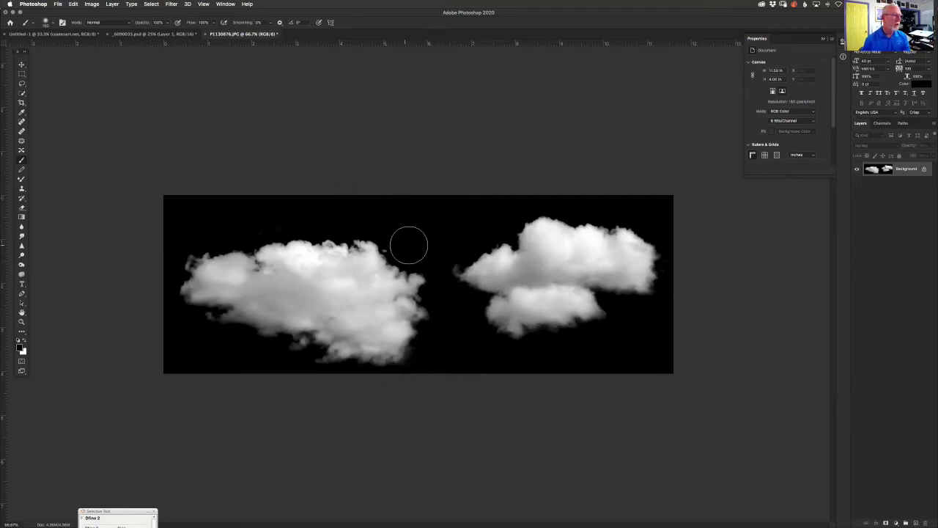
pyautogui.press('[')
pyautogui.press('[')
pyautogui.press('[')
pyautogui.press('[')
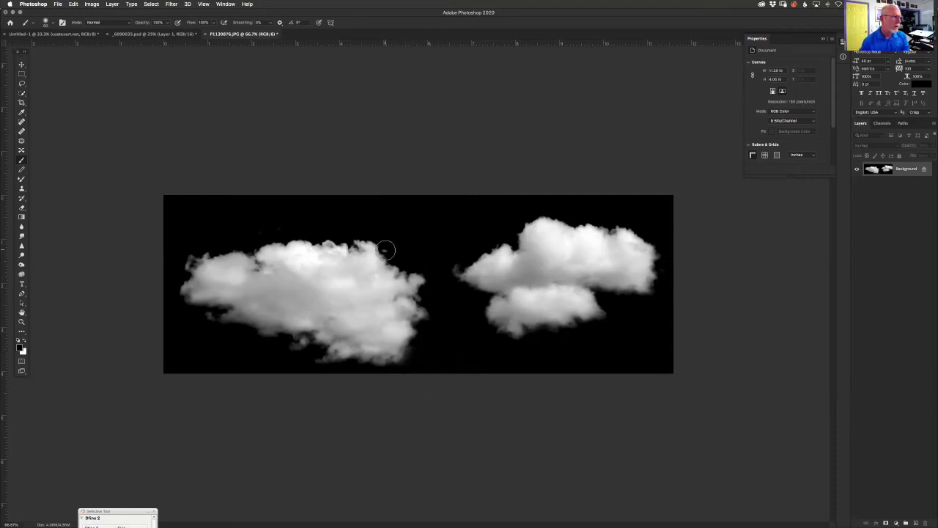
pyautogui.press('[')
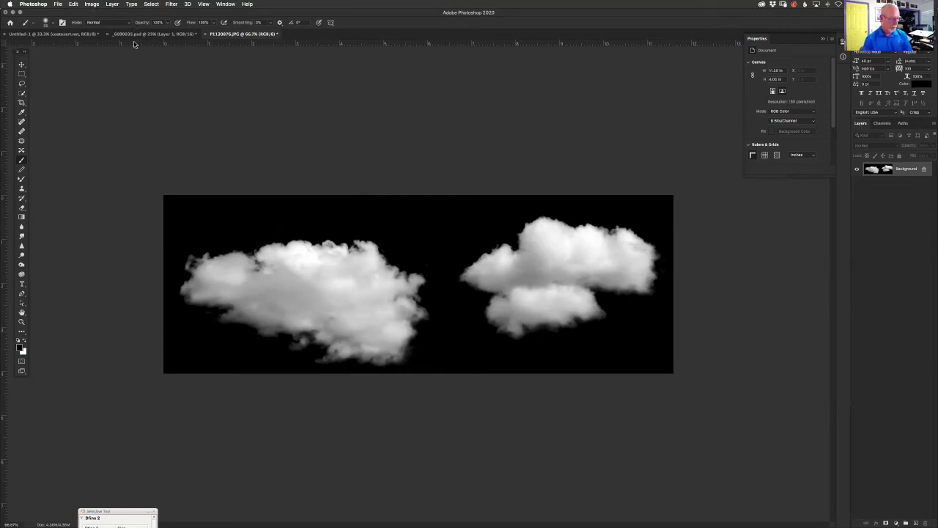
# - Invert the cloud image and define it as a brush preset named "cloud pair BC 2025p"
pyautogui.press('super+i')
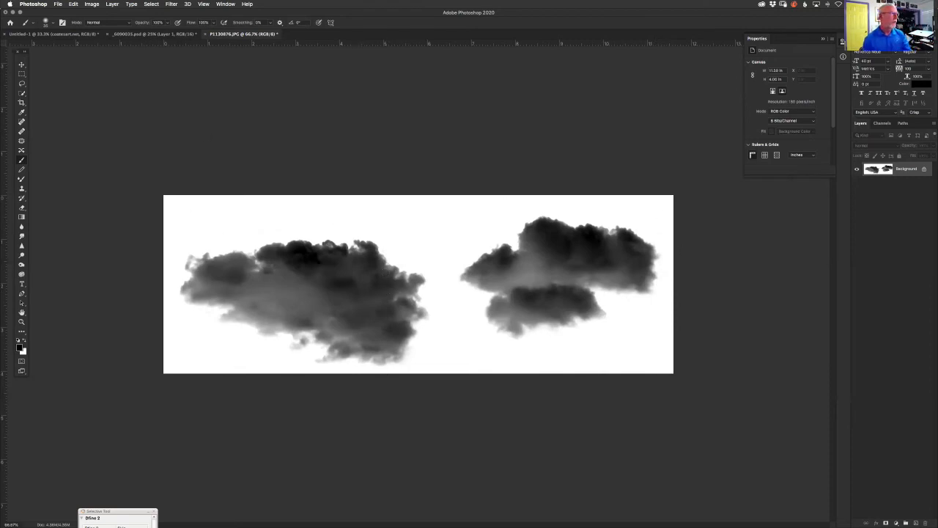
pyautogui.click(93, 5)
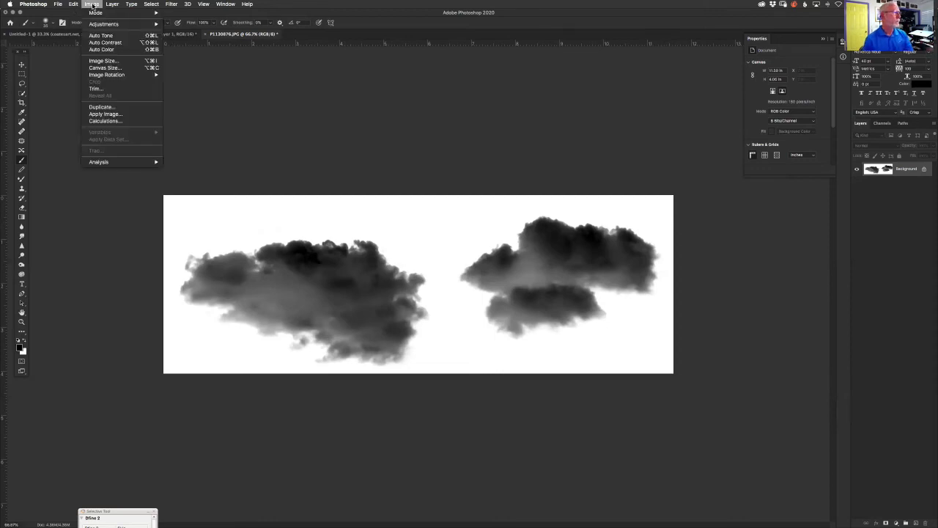
pyautogui.moveTo(74, 6)
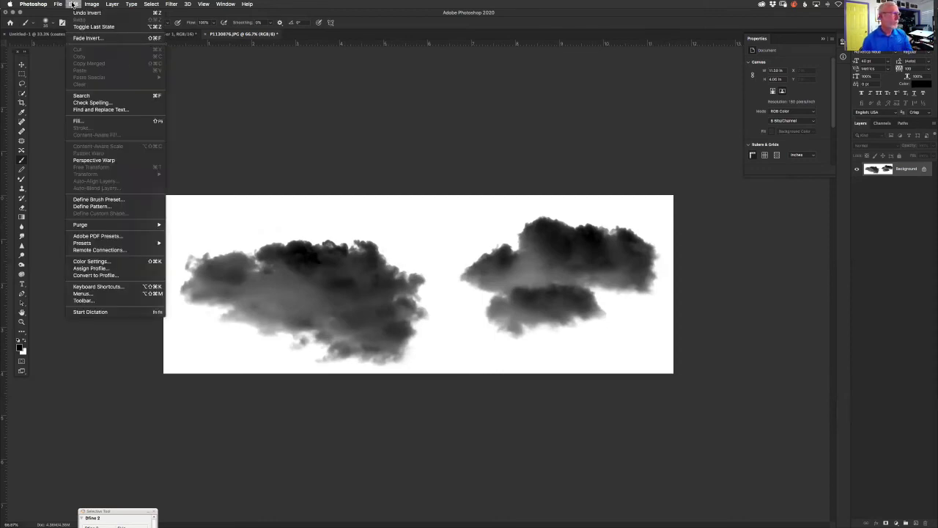
pyautogui.click(129, 203)
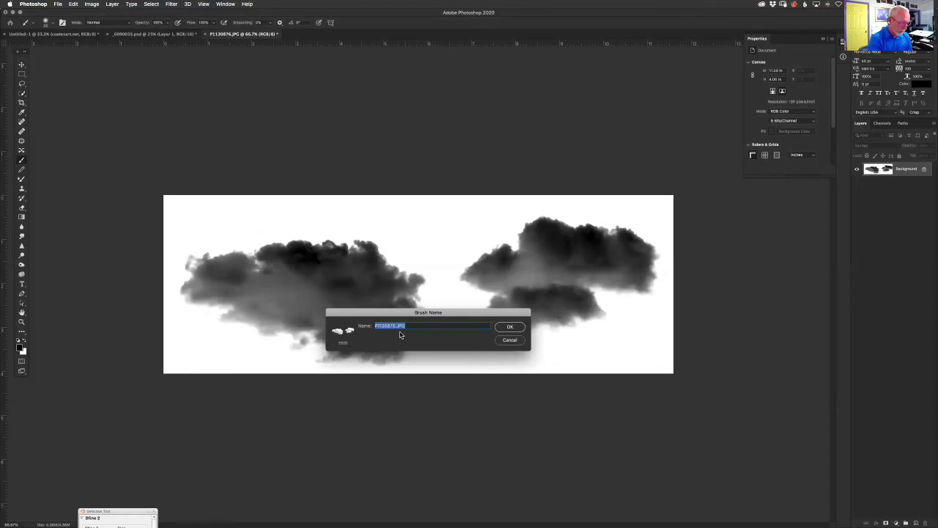
pyautogui.write('cloud pair BC 2025p')
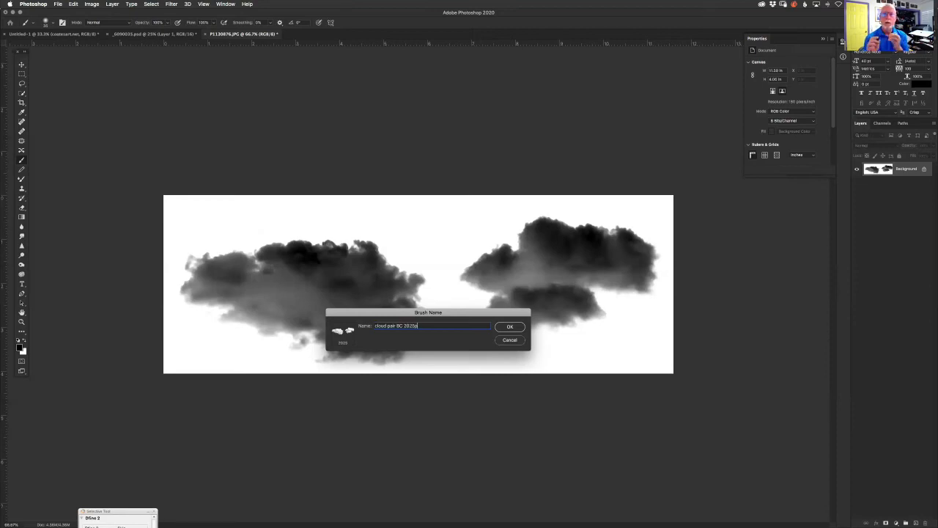
pyautogui.click(521, 328)
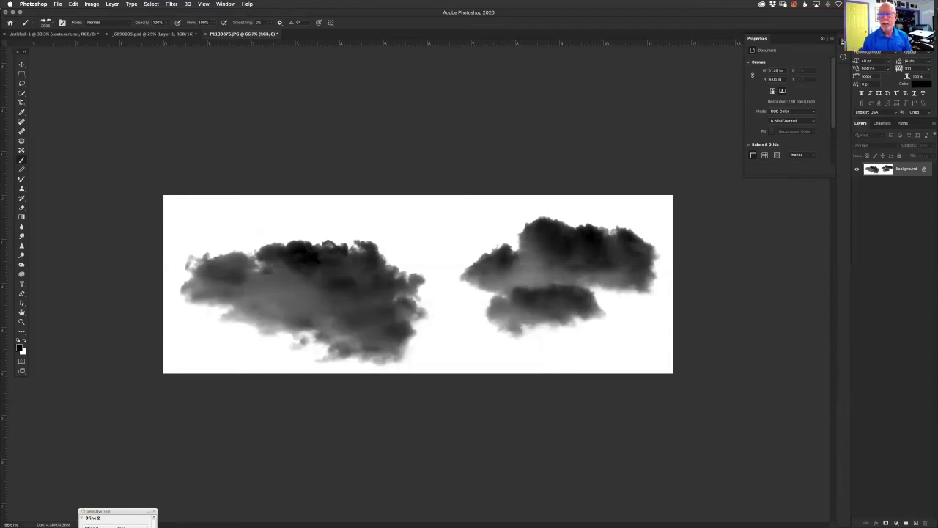
# - Look through the brush presets to locate the newly saved cloud pair brush
pyautogui.moveTo(935, 195)
pyautogui.mouseDown()
pyautogui.moveTo(639, 122)
pyautogui.moveTo(603, 97)
pyautogui.mouseUp()
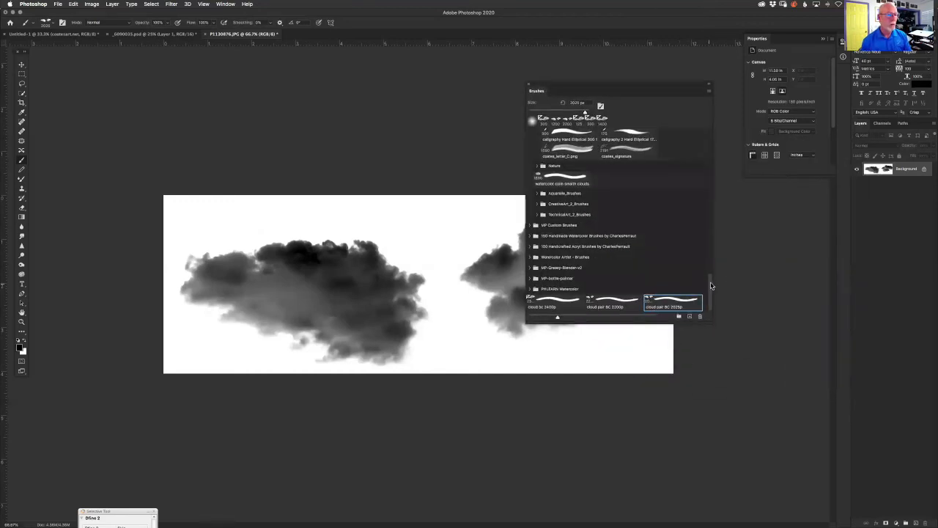
pyautogui.scroll(10, 711, 290)
pyautogui.scroll(-12, 702, 176)
pyautogui.moveTo(625, 88); pyautogui.dragTo(901, 91)
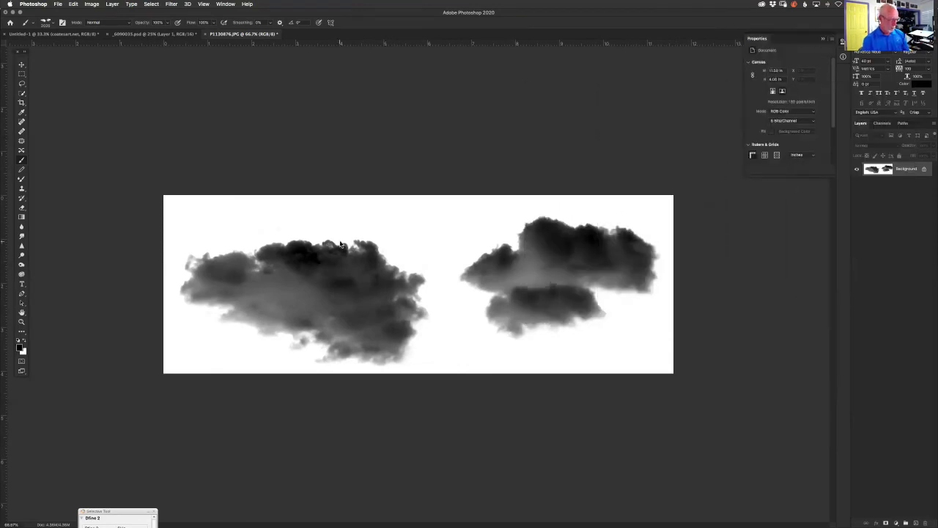
# - Create a 4000 x 4000 pixel, 300 ppi document with a black background and stamp the cloud pair brush once in white
pyautogui.press('super+n')
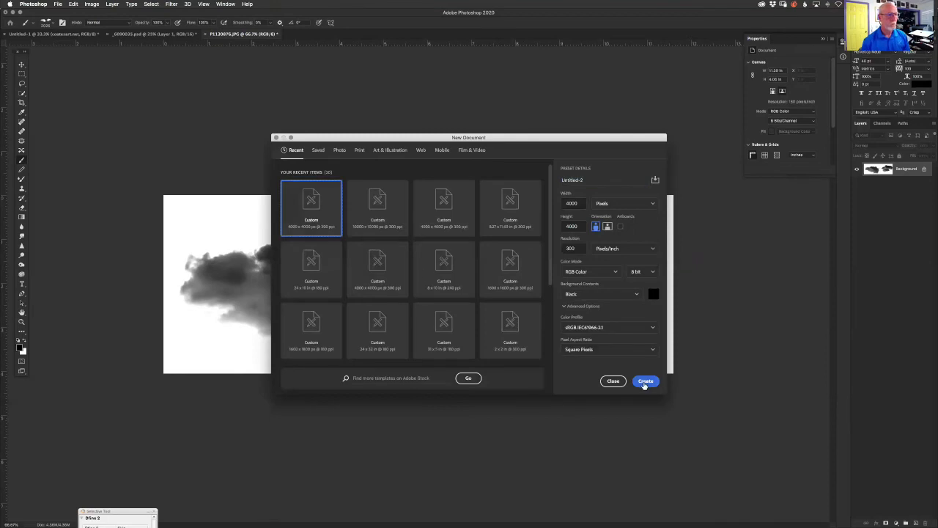
pyautogui.click(645, 382)
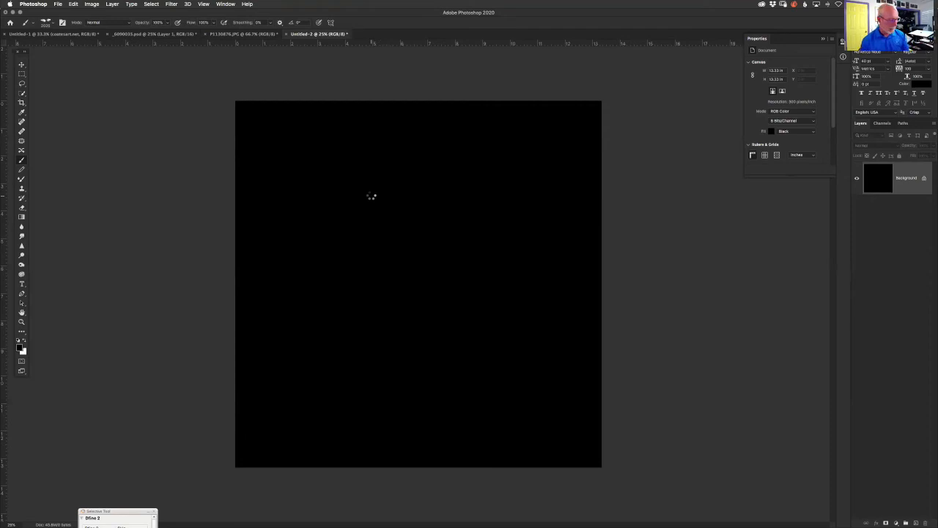
pyautogui.press('x')
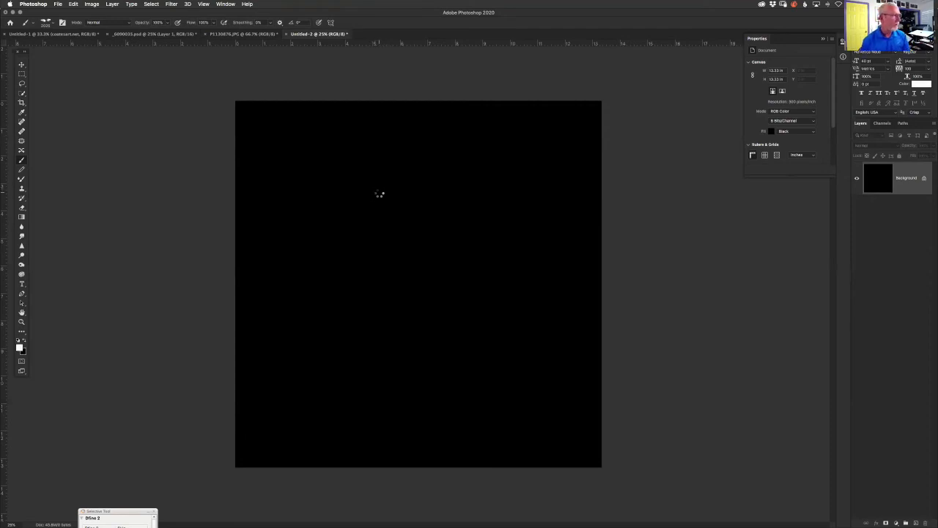
pyautogui.click(380, 194)
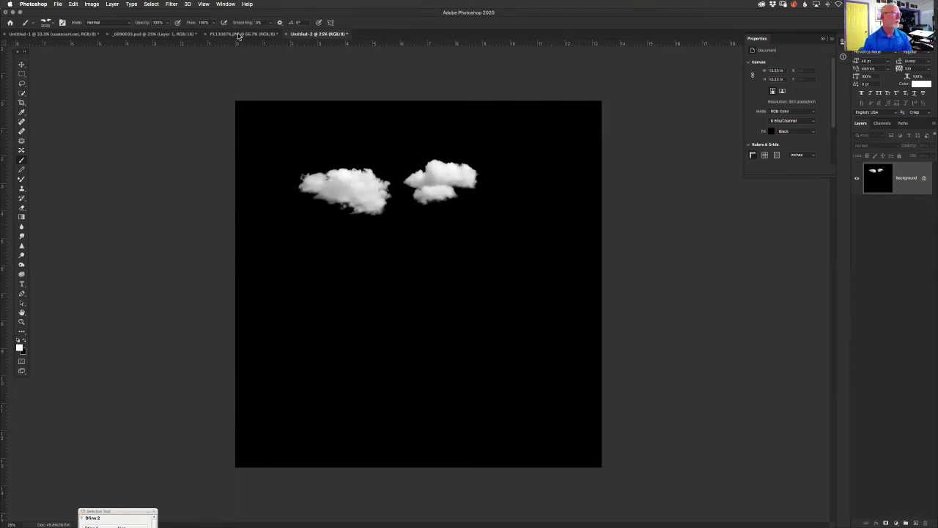
# - In _6090035.psd, add a new layer above Layer 0 and stamp the white cloud pair into the blue sky
pyautogui.hotkey('ctrl', 'shift', 'Tab')
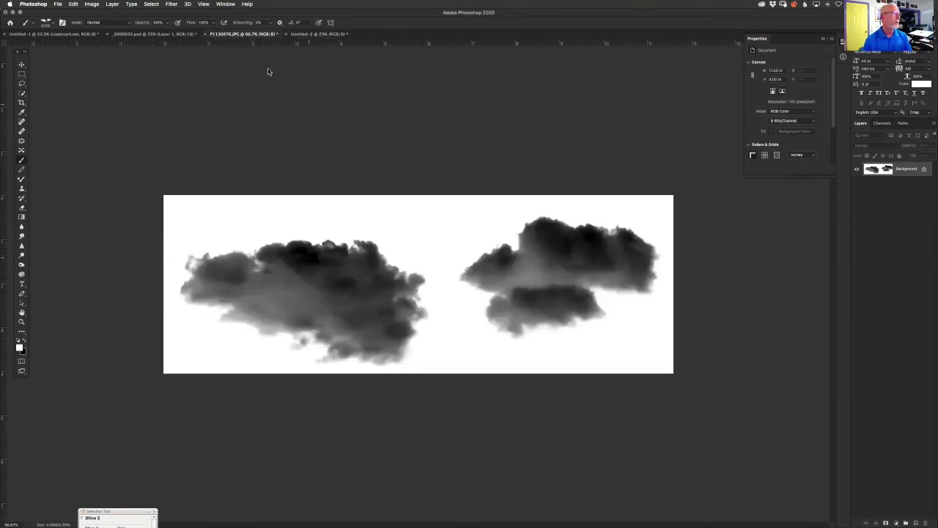
pyautogui.click(159, 35)
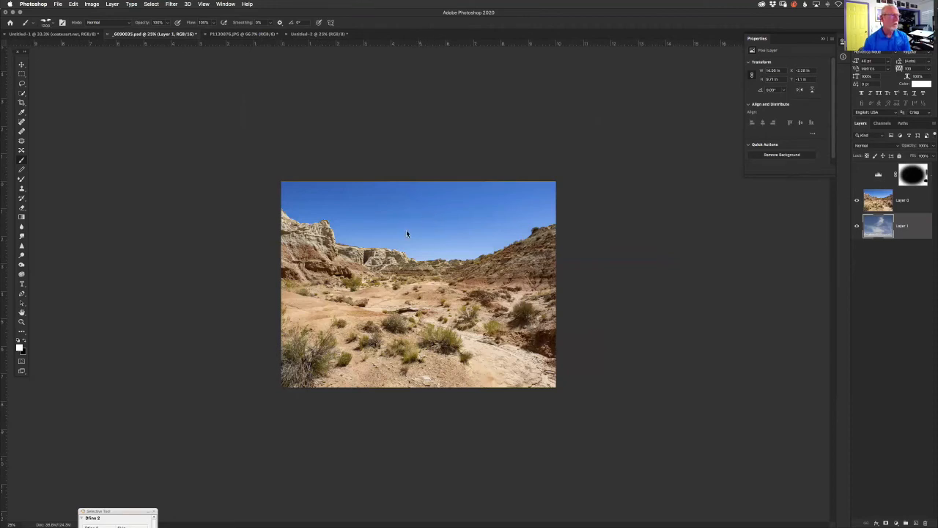
pyautogui.click(918, 203)
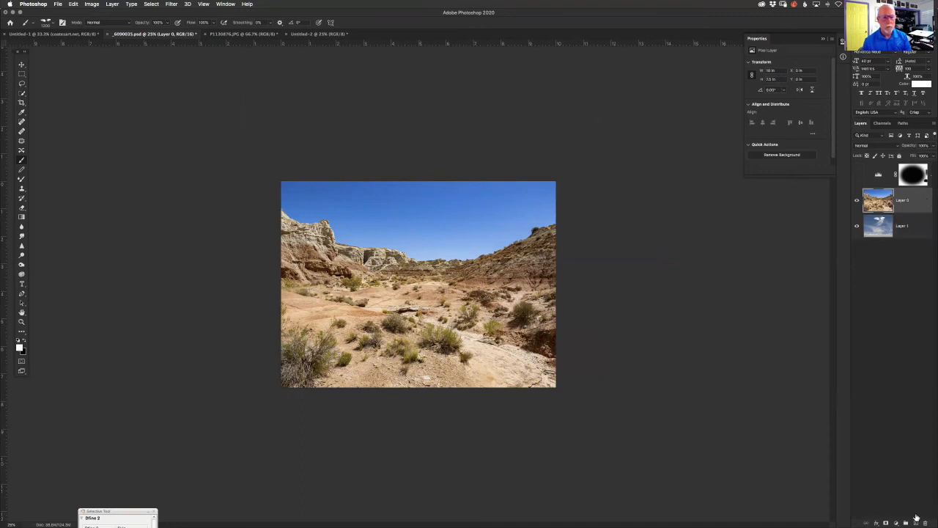
pyautogui.click(915, 521)
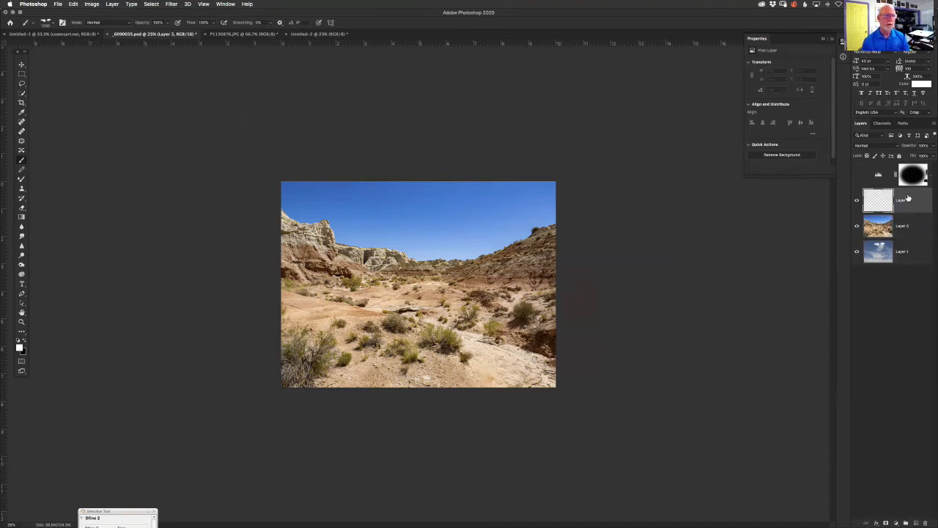
pyautogui.click(410, 211)
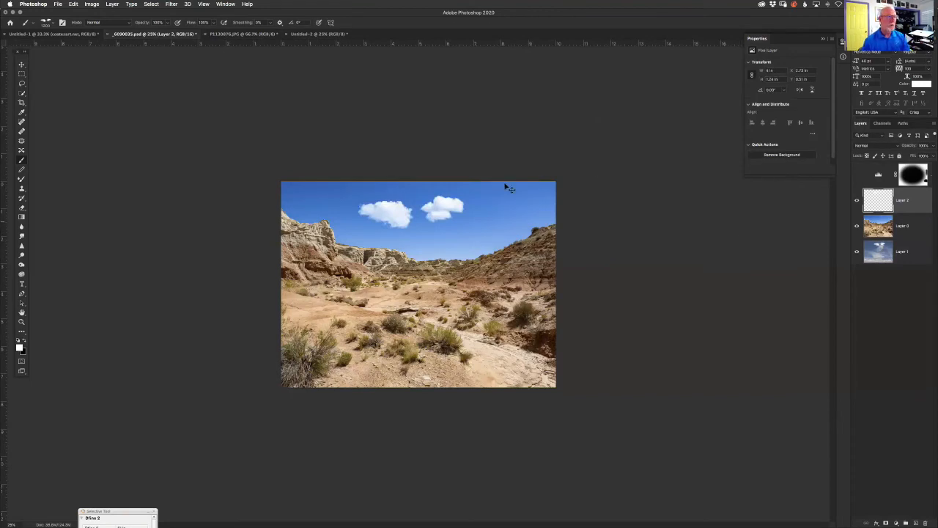
# - Reposition the stamped clouds and stretch them with Free Transform to about 6.6 in wide and 1.2 in high, centred in the sky
pyautogui.moveTo(437, 207)
pyautogui.mouseDown()
pyautogui.moveTo(511, 210)
pyautogui.moveTo(438, 198)
pyautogui.mouseUp()
pyautogui.press('super+t')
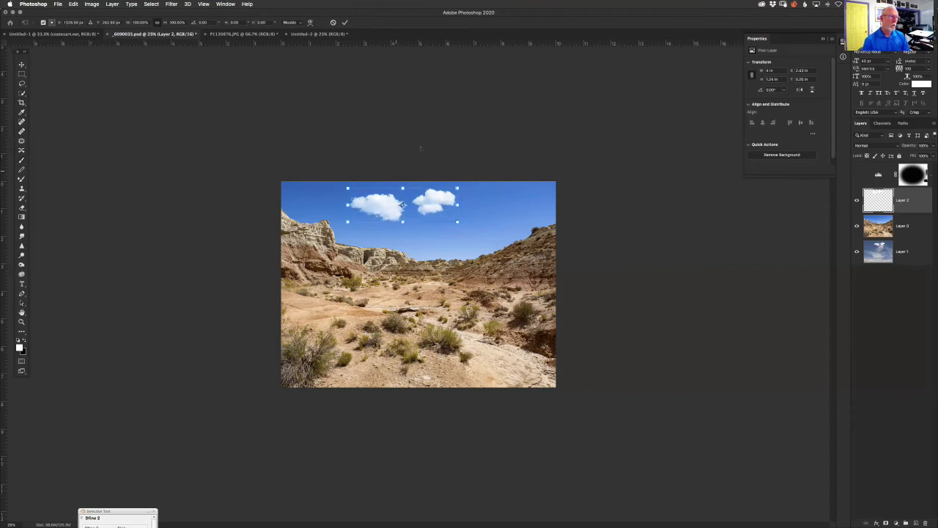
pyautogui.moveTo(459, 188); pyautogui.dragTo(529, 210)
pyautogui.moveTo(439, 222); pyautogui.dragTo(450, 207)
pyautogui.press('Return')
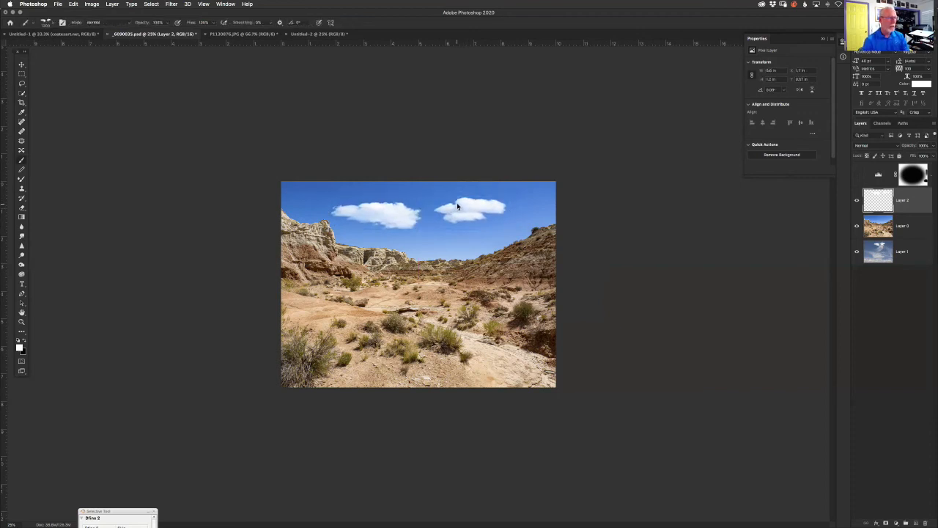
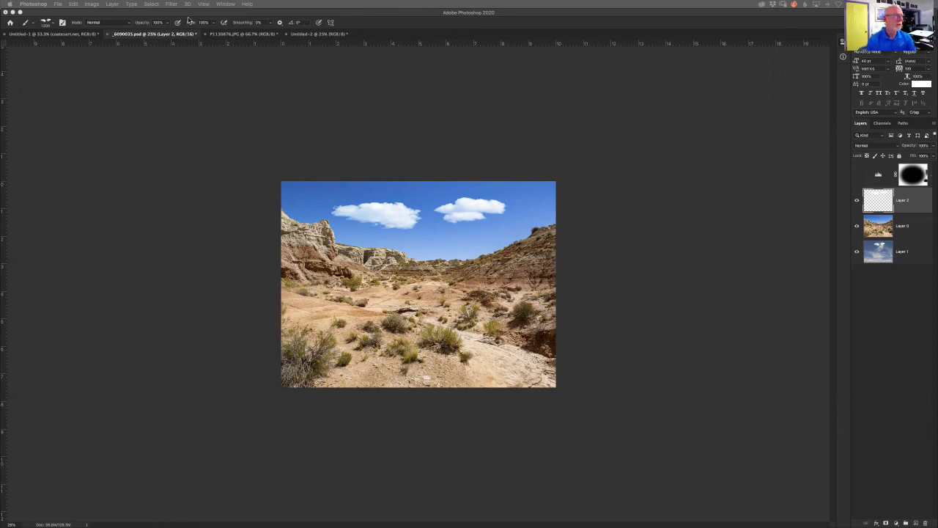
# - In the Untitled-1 contact slide, select all four text layers, clear the canvas selection and move the text slightly up and right beneath the logo
pyautogui.click(54, 39)
pyautogui.click(58, 36)
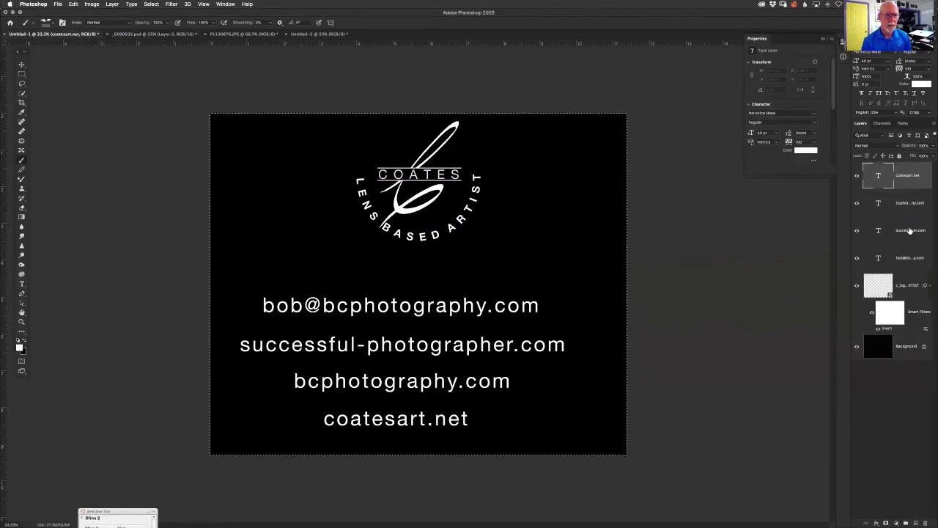
pyautogui.keyDown('shift'); pyautogui.click(909, 260); pyautogui.keyUp('shift')
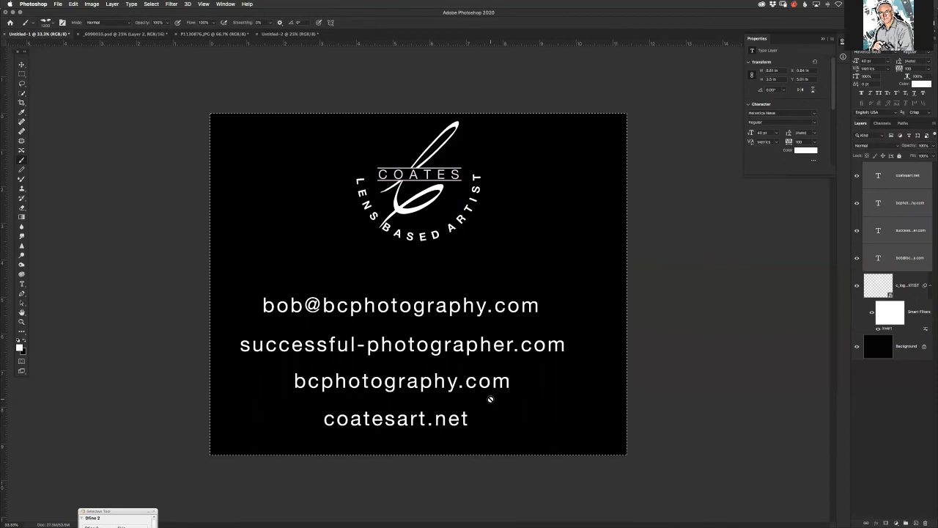
pyautogui.press('super+d')
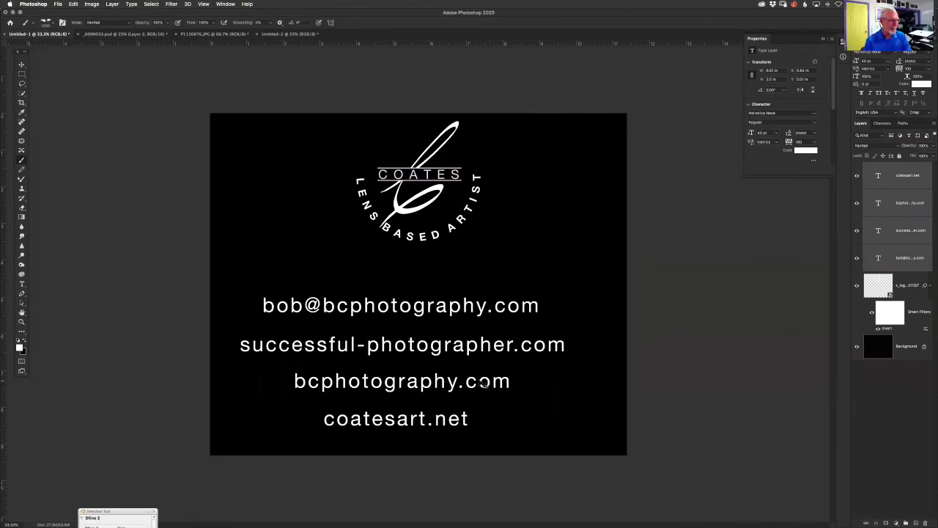
pyautogui.moveTo(482, 348); pyautogui.dragTo(495, 342)
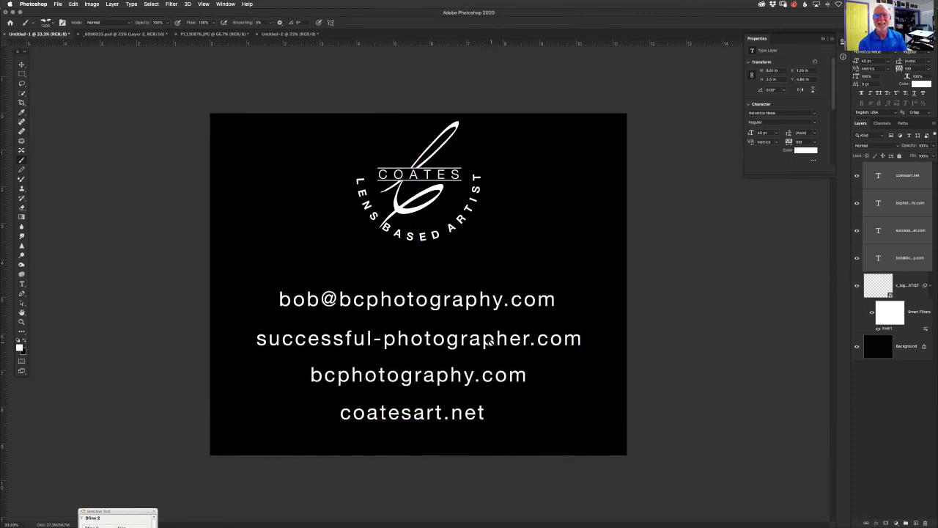